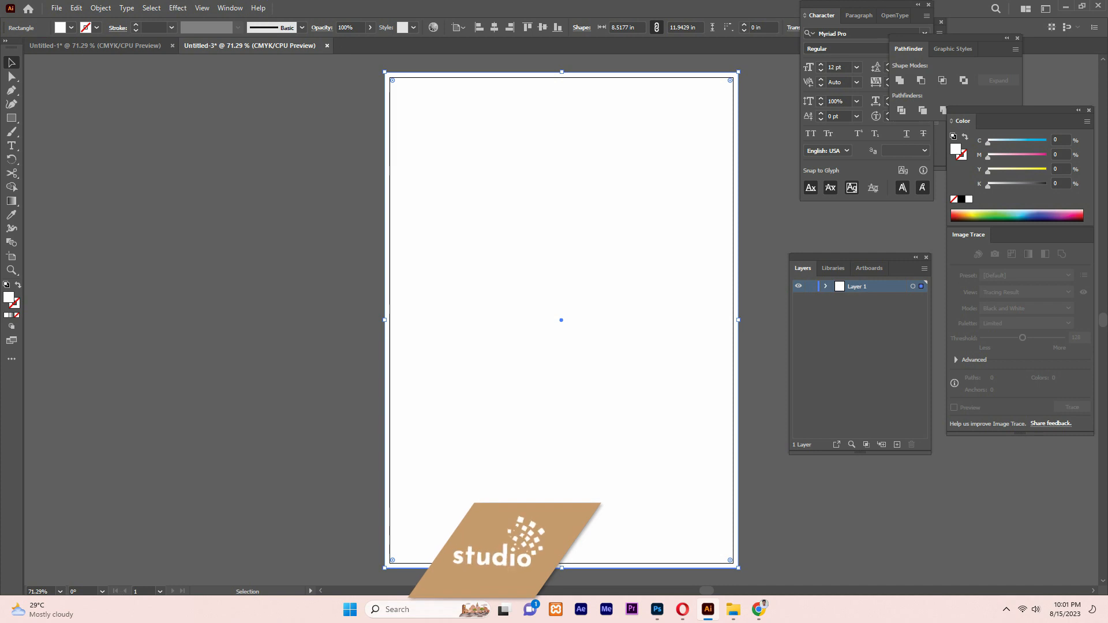
Step: Set the background rectangle's fill colour to hex fffaf5
{"action": "double_click", "coordinate": [9, 298]}
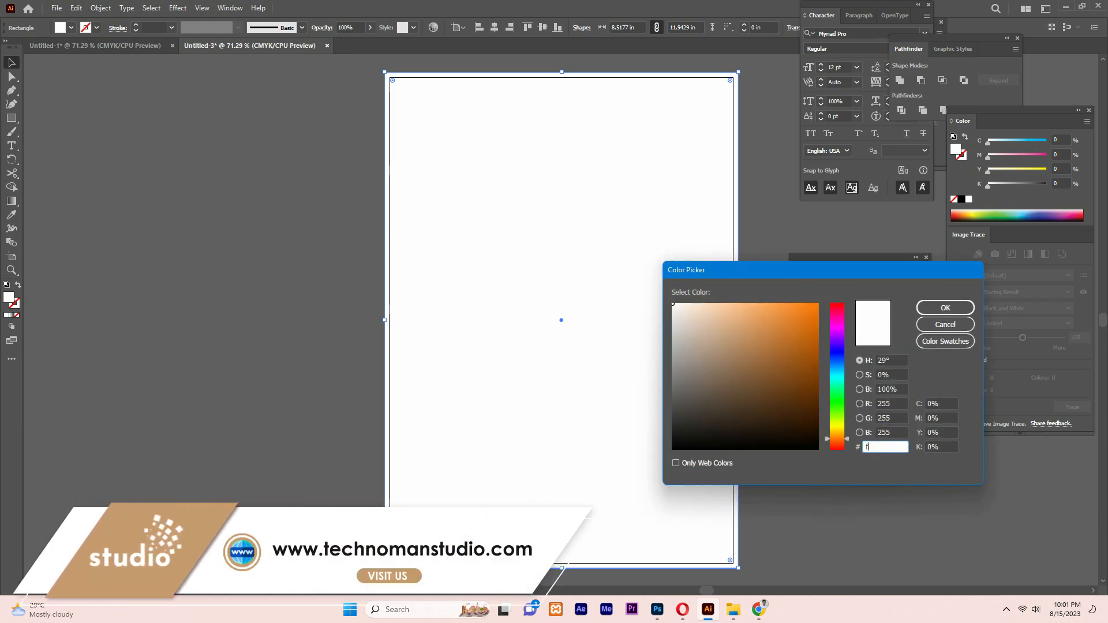
{"action": "type", "text": "fffaf5"}
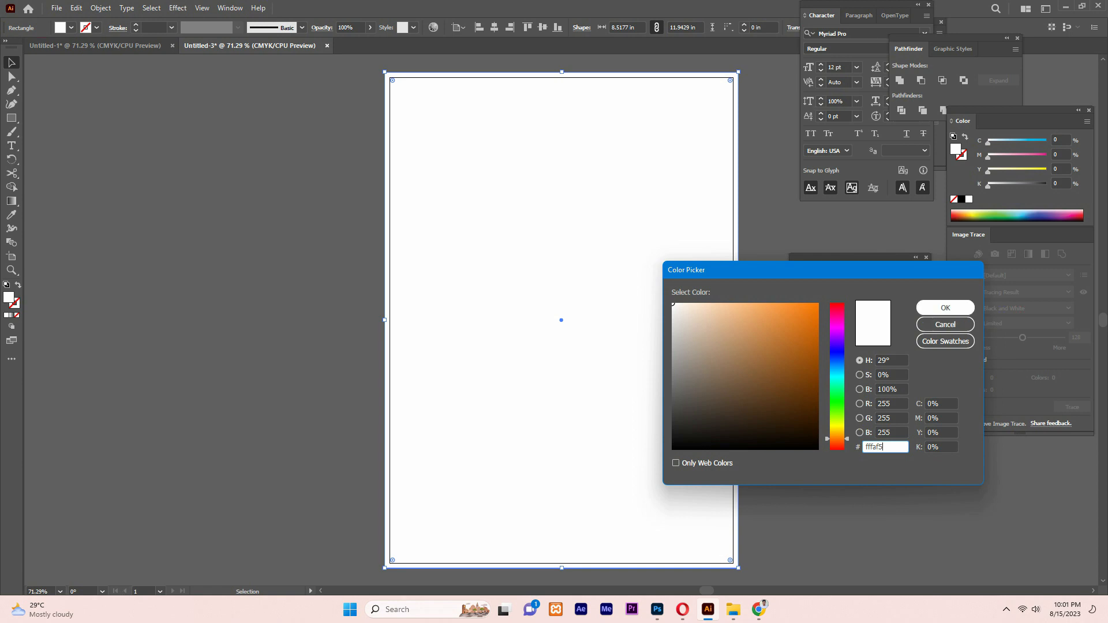
{"action": "key", "text": "Return"}
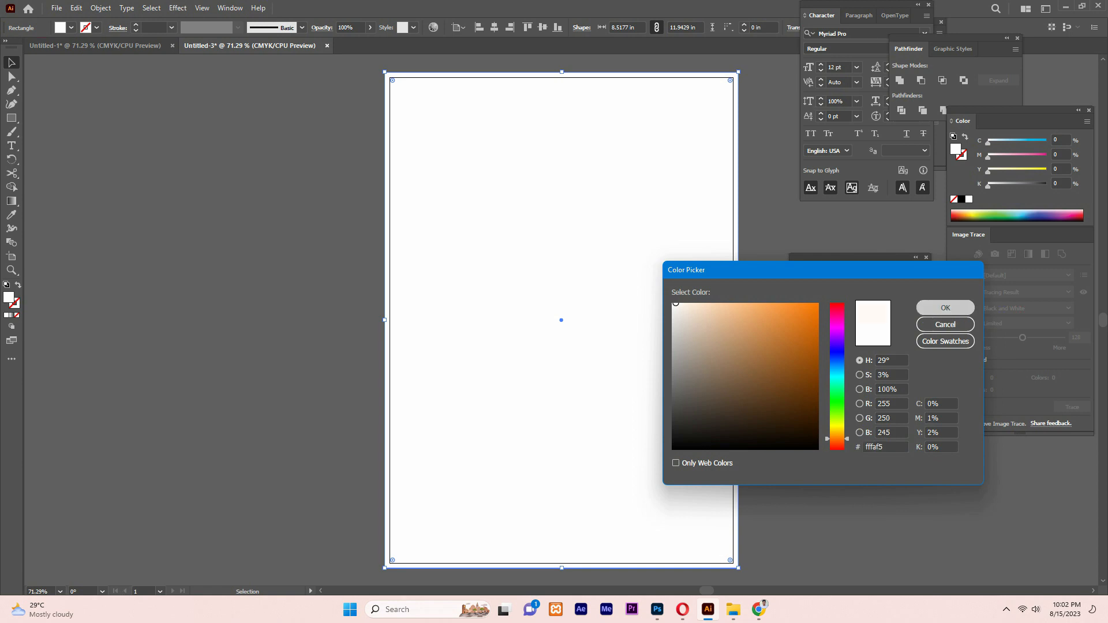
Step: Lock the background rectangle
{"action": "key", "text": "ctrl+2"}
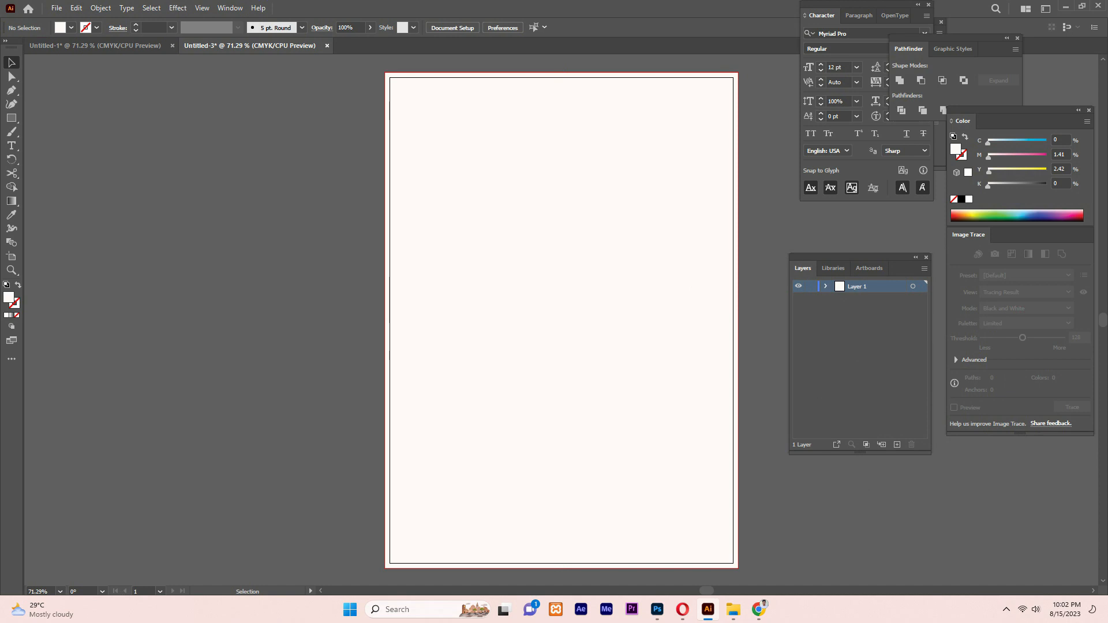
{"action": "left_click", "coordinate": [562, 321]}
{"action": "left_click", "coordinate": [100, 7]}
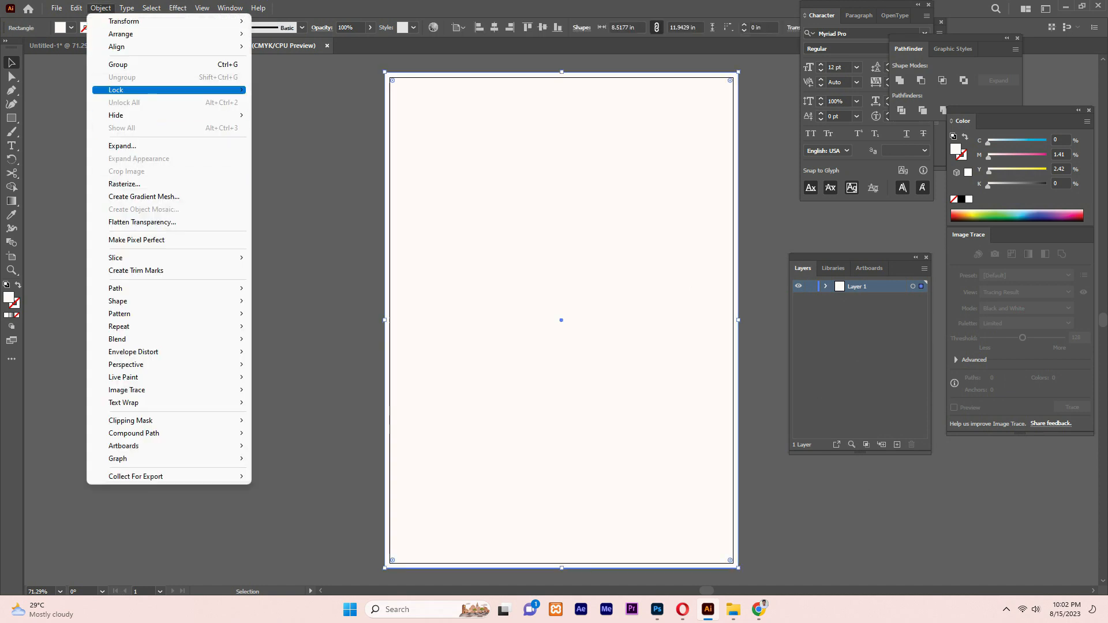
{"action": "mouse_move", "coordinate": [150, 90]}
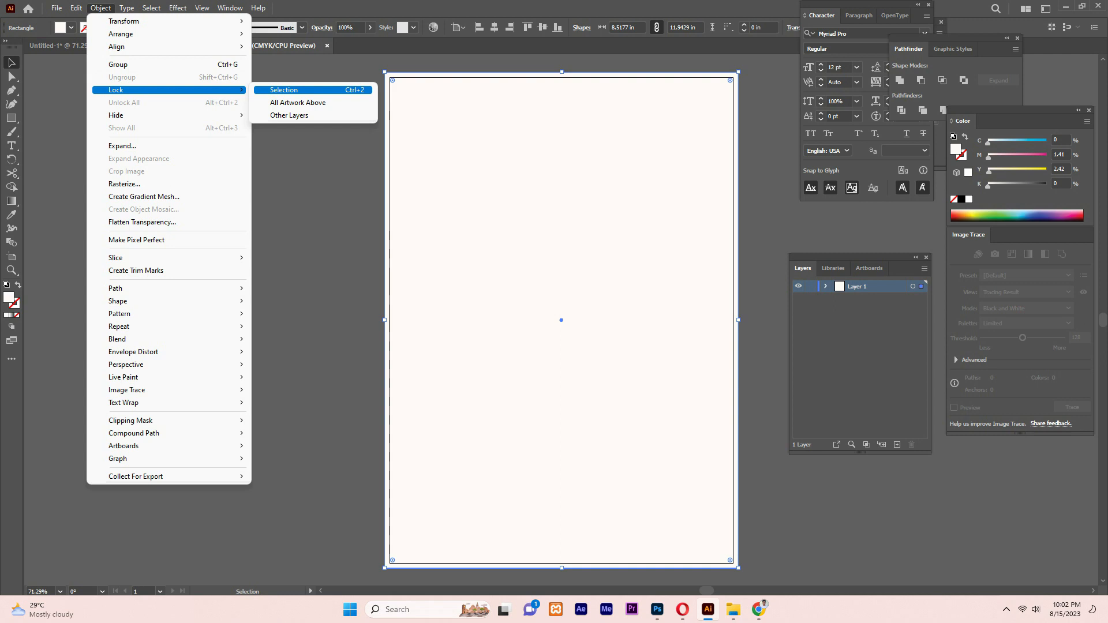
{"action": "left_click", "coordinate": [301, 90]}
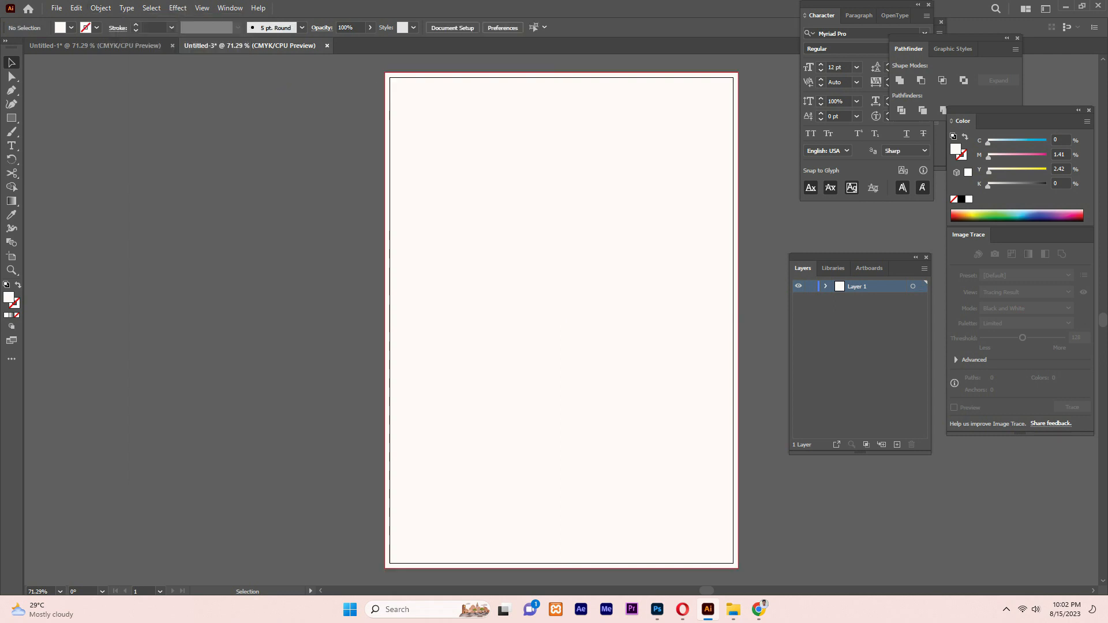
{"action": "mouse_move", "coordinate": [733, 609]}
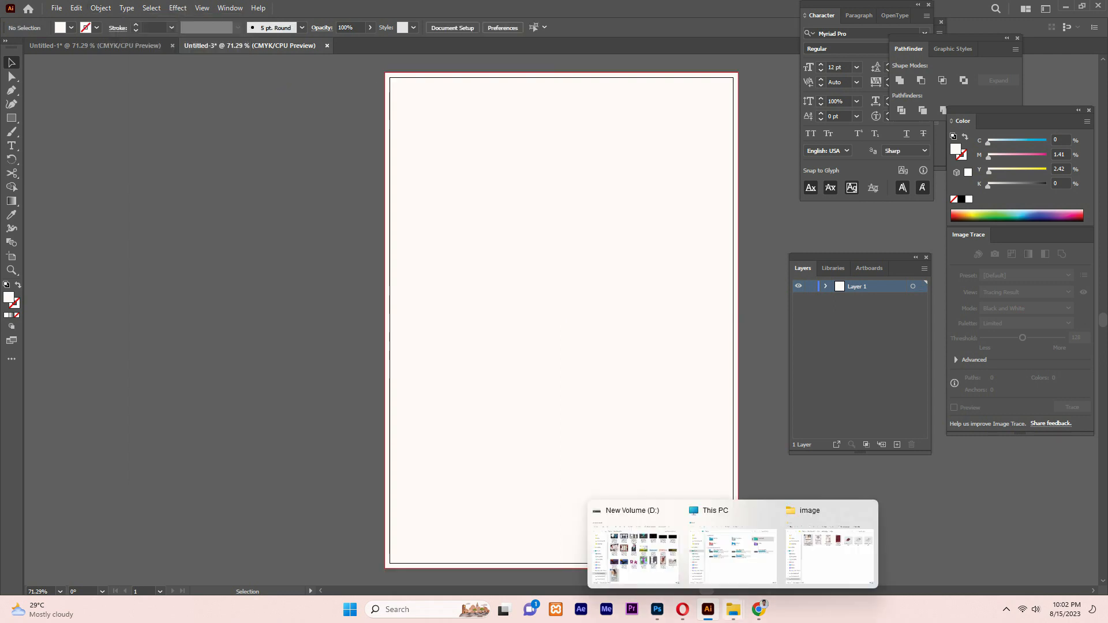
{"action": "left_click", "coordinate": [732, 551]}
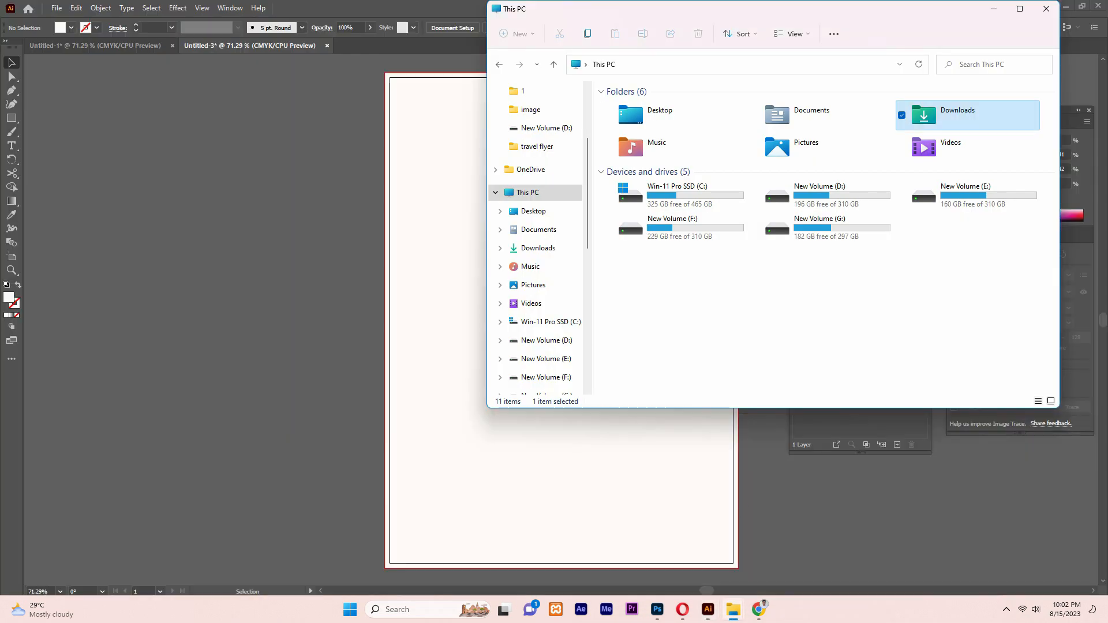
{"action": "mouse_move", "coordinate": [733, 609]}
{"action": "left_click", "coordinate": [829, 548]}
{"action": "double_click", "coordinate": [698, 116]}
{"action": "double_click", "coordinate": [950, 184]}
{"action": "double_click", "coordinate": [698, 118]}
{"action": "left_click", "coordinate": [439, 243]}
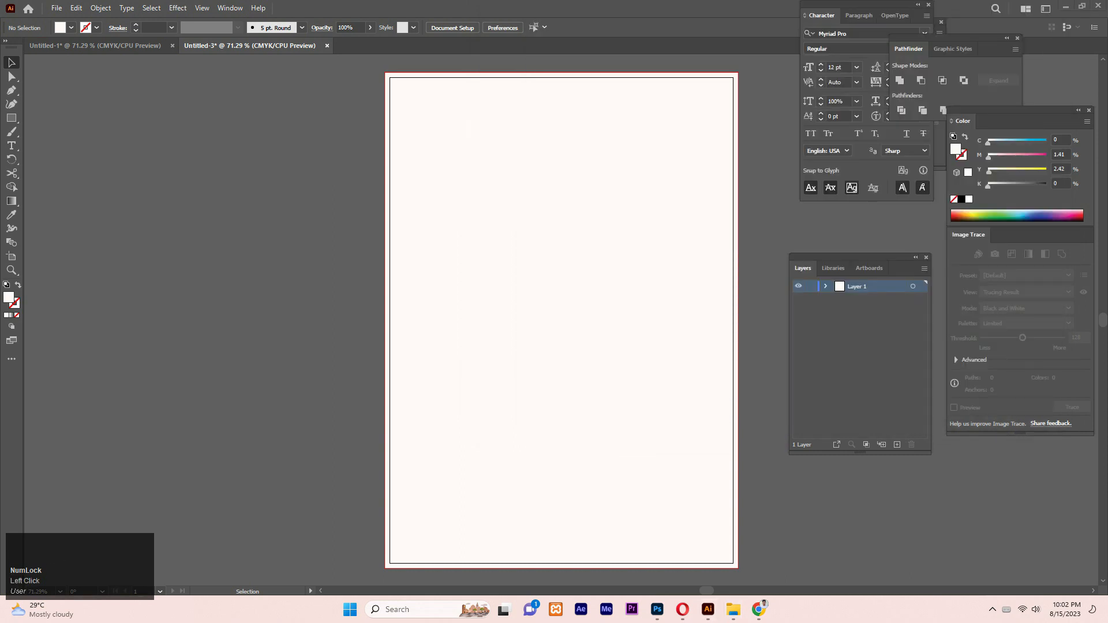
{"action": "left_click", "coordinate": [535, 173]}
Step: Bring the pink flower group from the Untitled-1 document into Untitled-3 and place it over the artboard's upper-left corner
{"action": "left_click", "coordinate": [95, 46]}
{"action": "scroll", "coordinate": [622, 93], "scroll_direction": "up", "scroll_amount": 1}
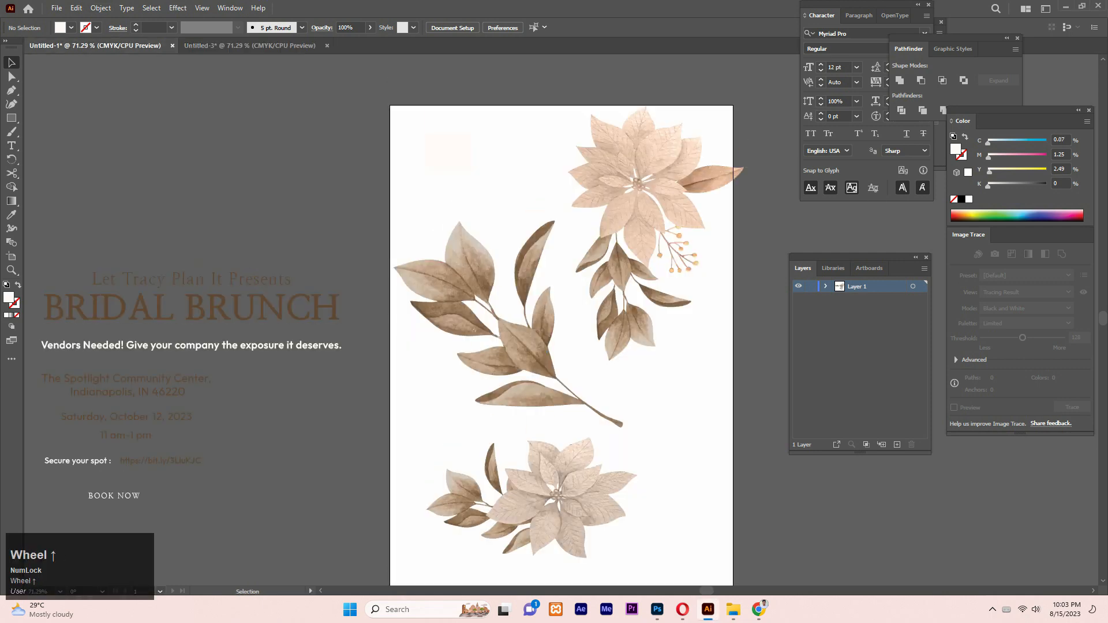
{"action": "left_click_drag", "start_coordinate": [622, 92], "coordinate": [709, 353]}
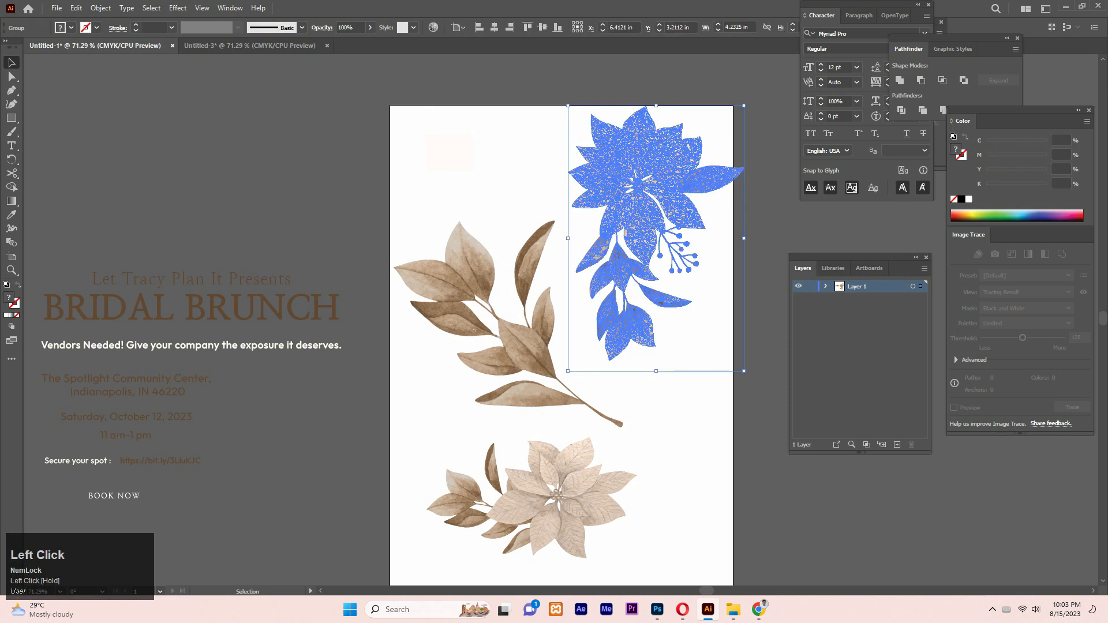
{"action": "left_click_drag", "start_coordinate": [687, 179], "coordinate": [481, 115]}
{"action": "left_click_drag", "start_coordinate": [445, 181], "coordinate": [451, 172]}
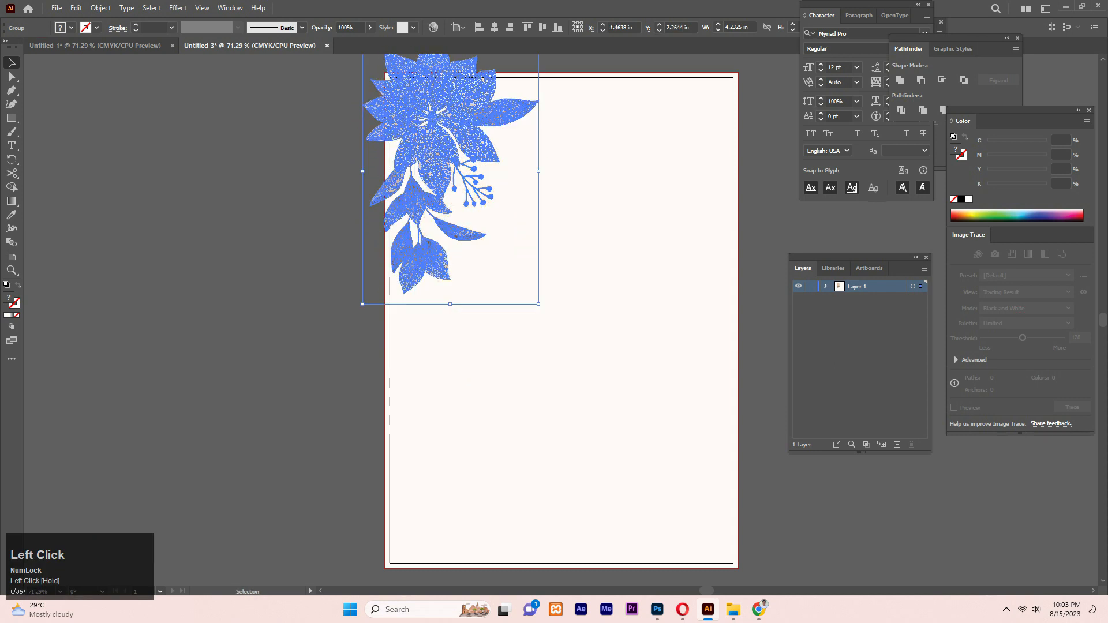
{"action": "scroll", "coordinate": [548, 318], "scroll_direction": "up", "scroll_amount": 1}
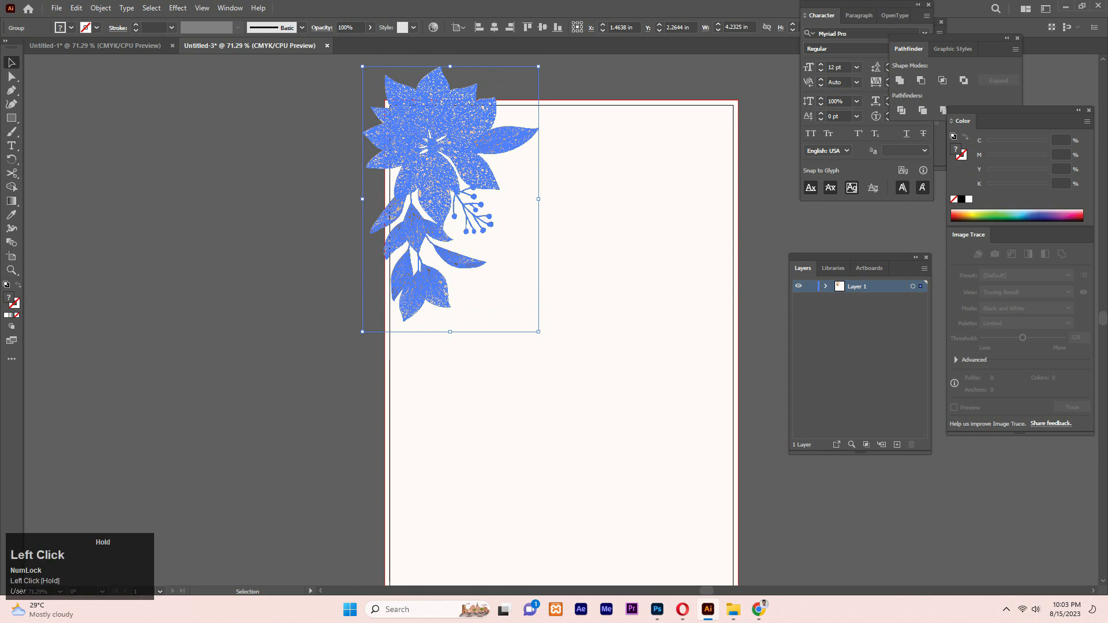
{"action": "left_click_drag", "start_coordinate": [539, 198], "coordinate": [536, 200]}
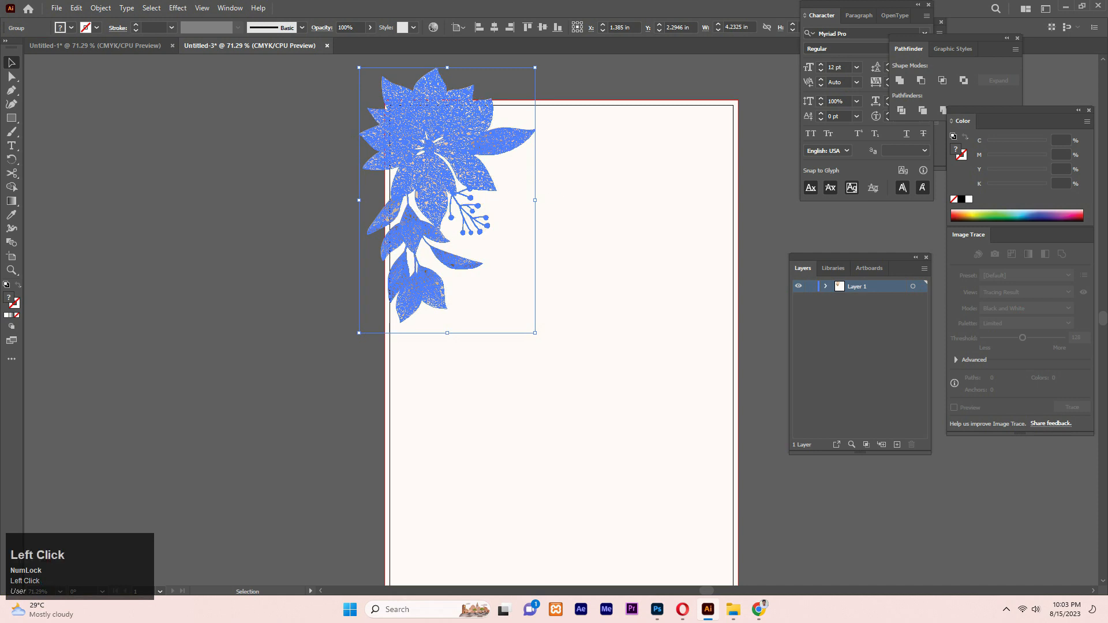
{"action": "left_click", "coordinate": [300, 231]}
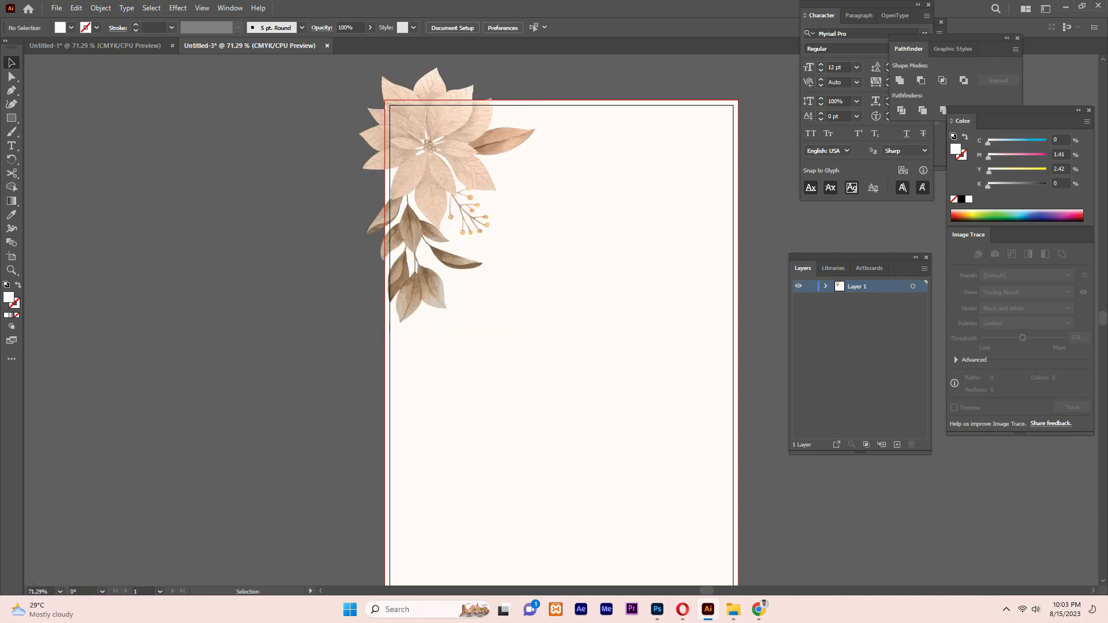
Step: Nudge the flower group slightly down at the artboard's upper-left corner
{"action": "left_click", "coordinate": [427, 145]}
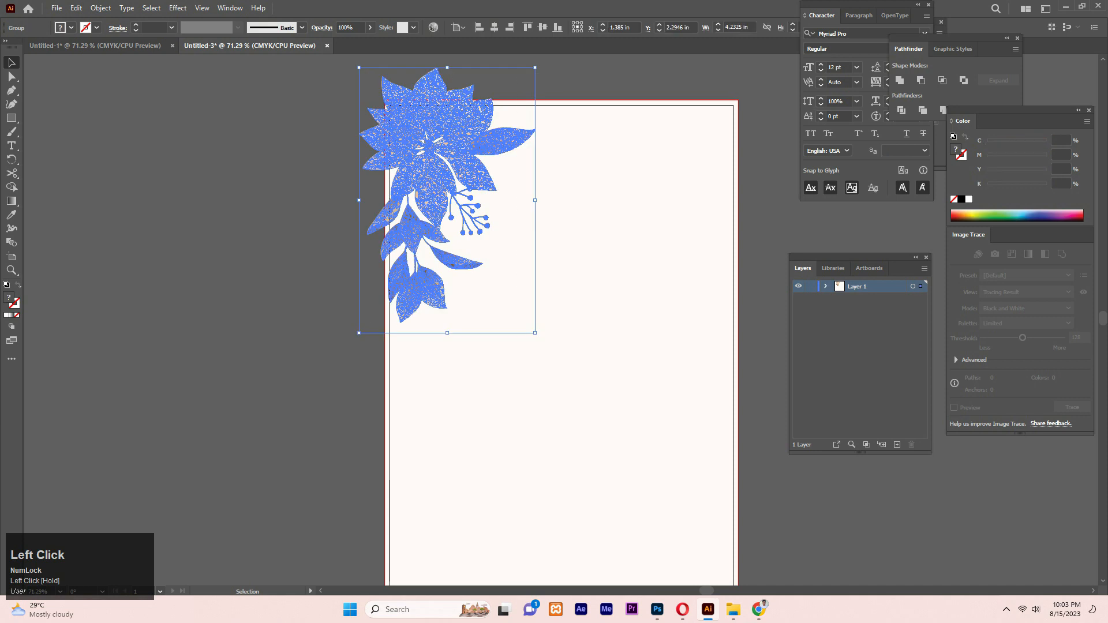
{"action": "key", "text": "Down"}
{"action": "key", "text": "Down"}
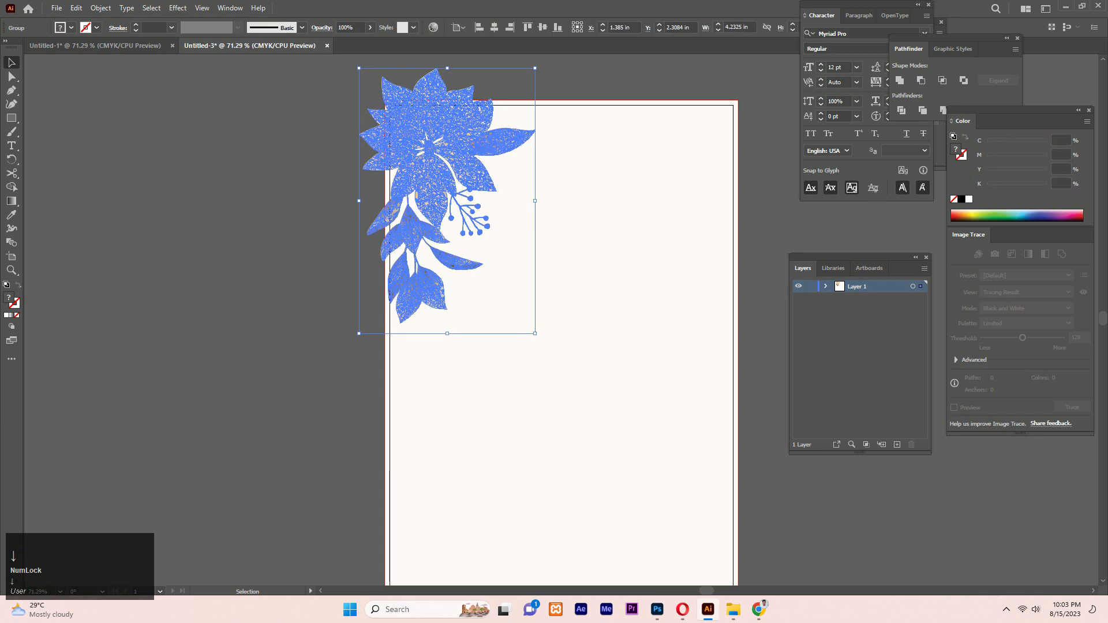
{"action": "scroll", "coordinate": [548, 317], "scroll_direction": "down", "scroll_amount": 2}
{"action": "scroll", "coordinate": [549, 318], "scroll_direction": "up", "scroll_amount": 3}
{"action": "left_click", "coordinate": [259, 202]}
Step: Create a vertical rectangle about 2.19 × 4.79 in at the artboard's upper edge beside the flower, filled with a sampled dark grey
{"action": "left_click", "coordinate": [12, 117]}
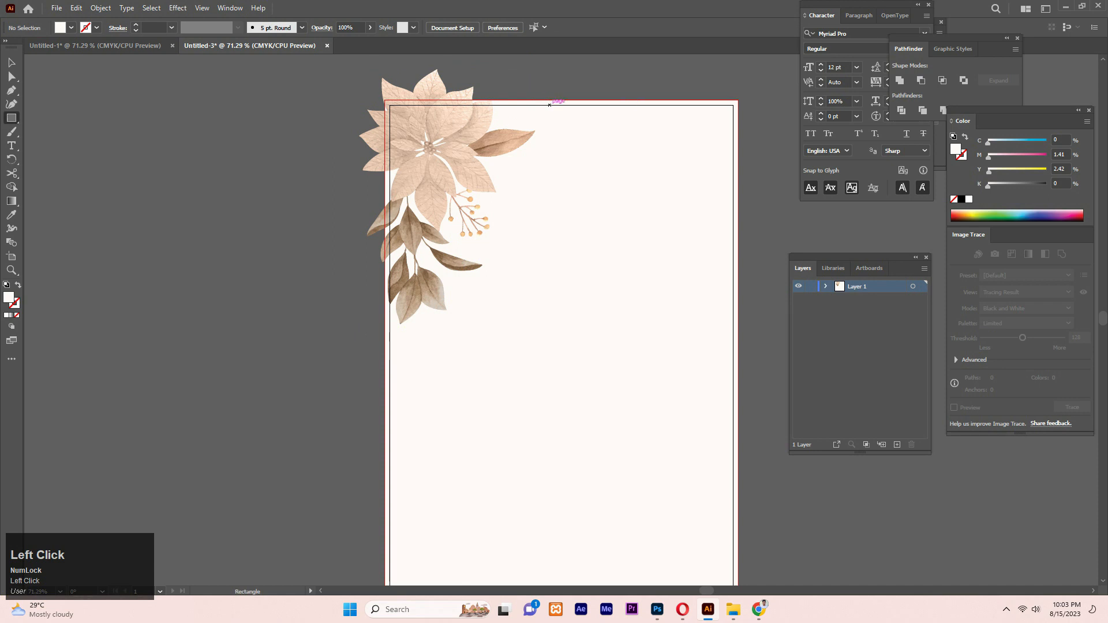
{"action": "left_click_drag", "start_coordinate": [536, 101], "coordinate": [632, 305]}
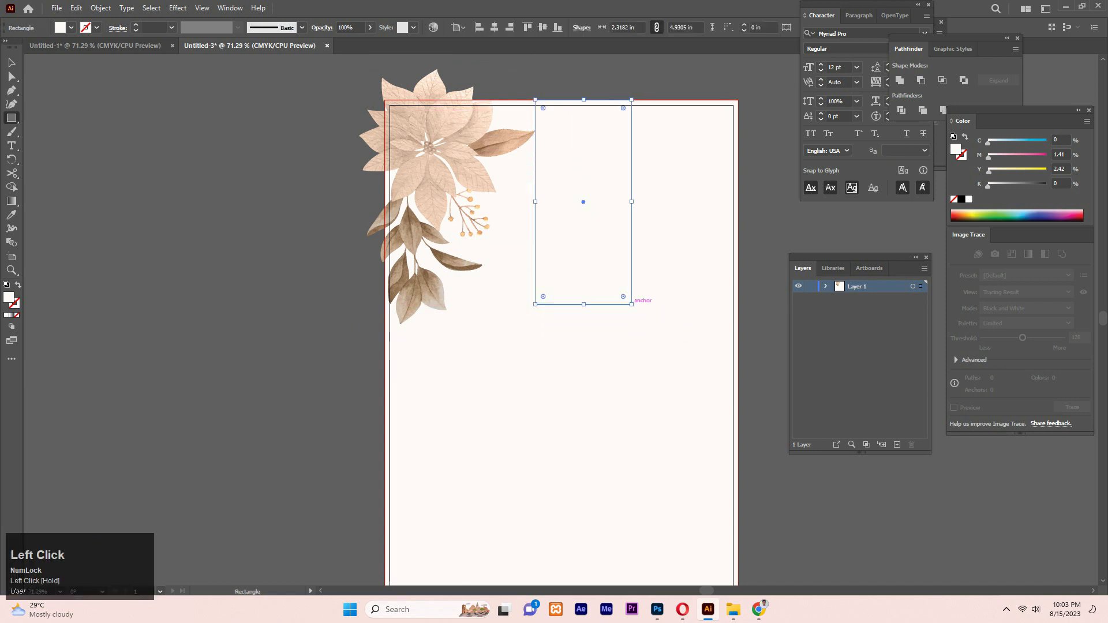
{"action": "left_click", "coordinate": [12, 215]}
{"action": "left_click", "coordinate": [260, 207]}
{"action": "key", "text": "v"}
{"action": "left_click_drag", "start_coordinate": [584, 202], "coordinate": [594, 202]}
{"action": "left_click_drag", "start_coordinate": [641, 304], "coordinate": [637, 298]}
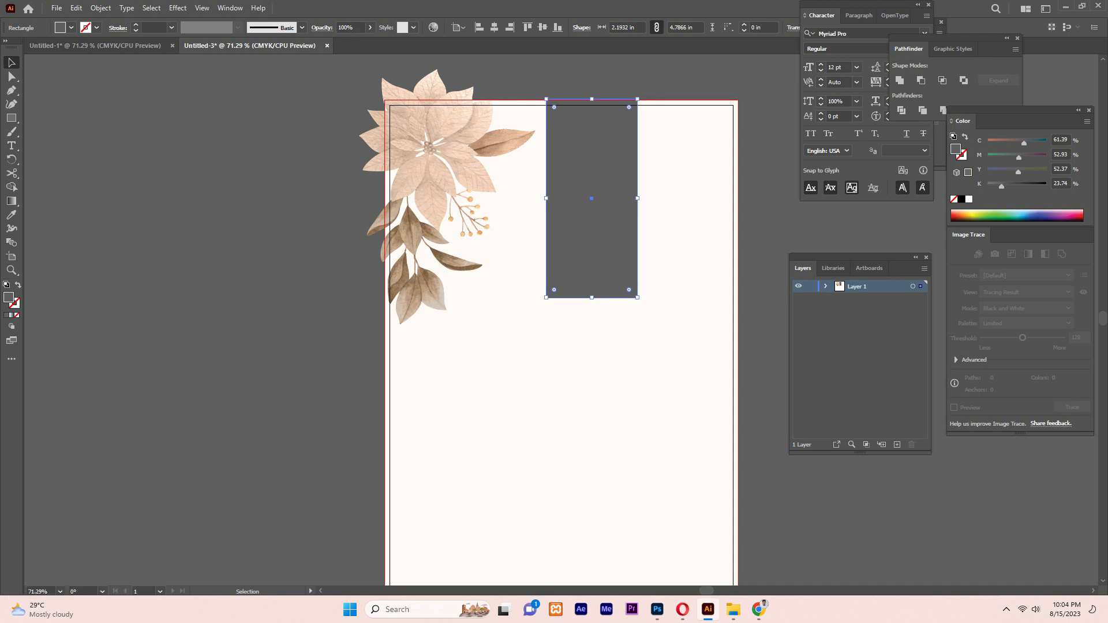
Step: Duplicate the grey rectangle to its right and shift both rectangles toward the flower
{"action": "left_click_drag", "start_coordinate": [591, 198], "coordinate": [689, 200]}
{"action": "left_click", "coordinate": [607, 254], "text": "shift"}
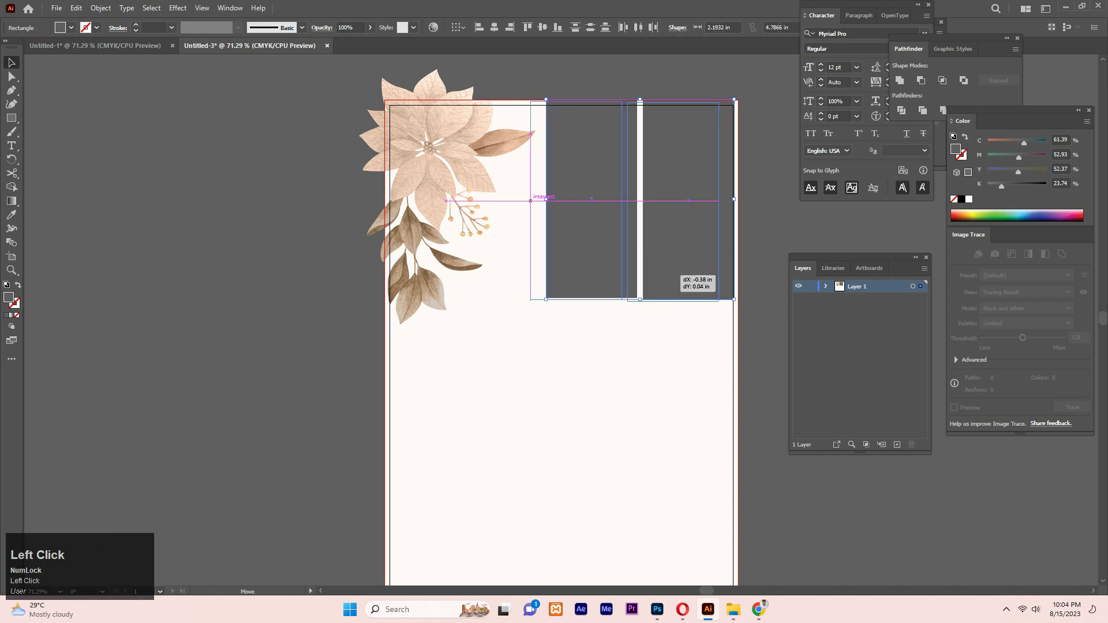
{"action": "left_click_drag", "start_coordinate": [683, 265], "coordinate": [666, 266]}
Step: Scale the flower group down about its centre to about 4.01 in wide and shift it slightly down and left
{"action": "left_click", "coordinate": [430, 173]}
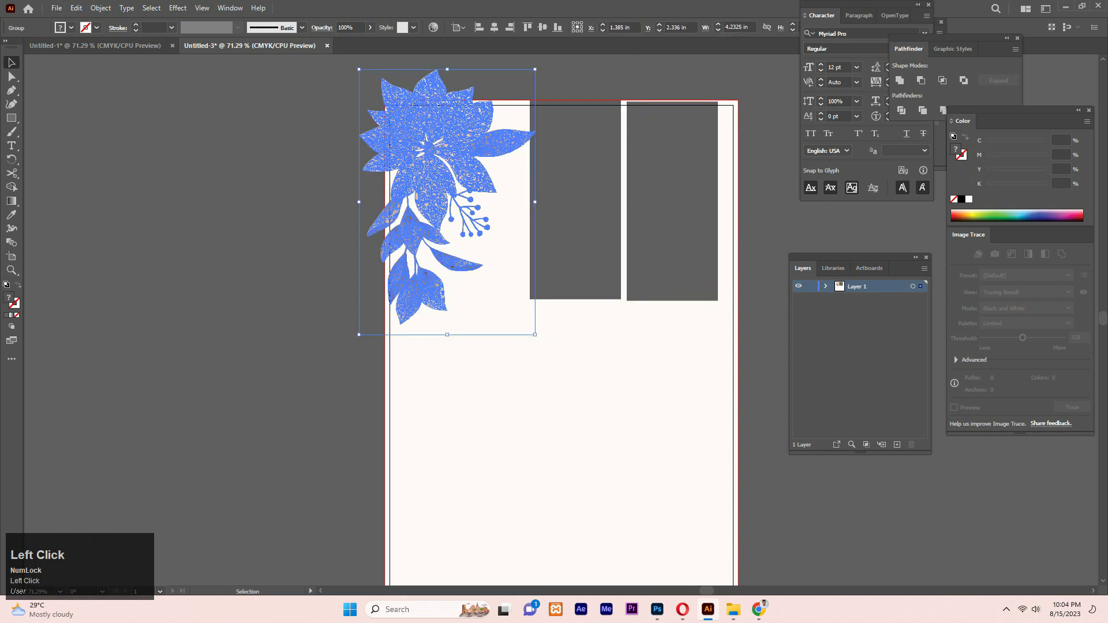
{"action": "key", "text": "alt"}
{"action": "left_click_drag", "start_coordinate": [535, 68], "coordinate": [530, 76]}
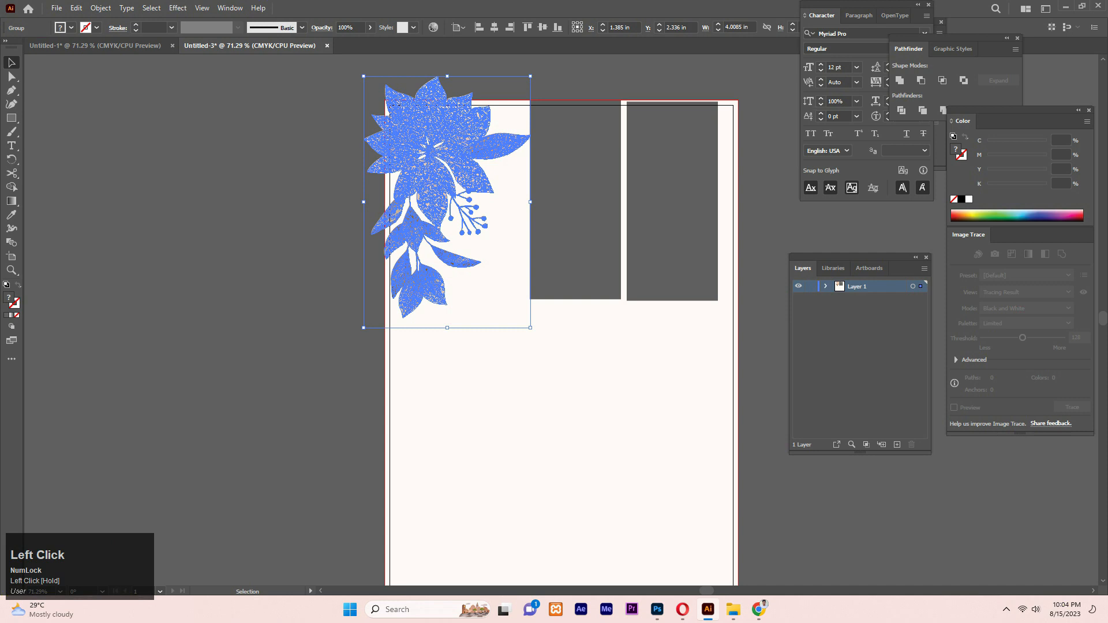
{"action": "key", "text": "Down"}
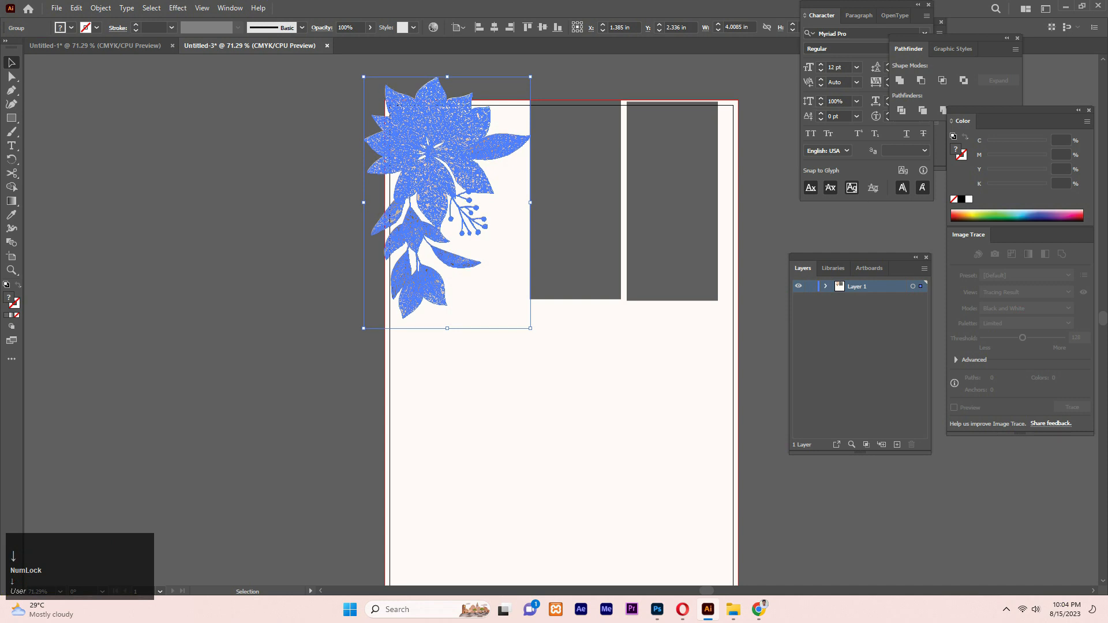
{"action": "key", "text": "Down"}
{"action": "key", "text": "Down"}
{"action": "left_click_drag", "start_coordinate": [437, 130], "coordinate": [433, 135]}
Step: Move both grey rectangles up against the flower and the upper edge, and extend their height to about 5.06 in
{"action": "left_click", "coordinate": [586, 196]}
{"action": "left_click", "coordinate": [684, 221], "text": "shift"}
{"action": "left_click_drag", "start_coordinate": [685, 221], "coordinate": [663, 200]}
{"action": "left_click", "coordinate": [765, 231]}
{"action": "left_click_drag", "start_coordinate": [566, 202], "coordinate": [566, 200]}
{"action": "left_click_drag", "start_coordinate": [596, 258], "coordinate": [596, 258]}
{"action": "left_click", "coordinate": [635, 266], "text": "shift"}
{"action": "left_click_drag", "start_coordinate": [614, 299], "coordinate": [612, 310]}
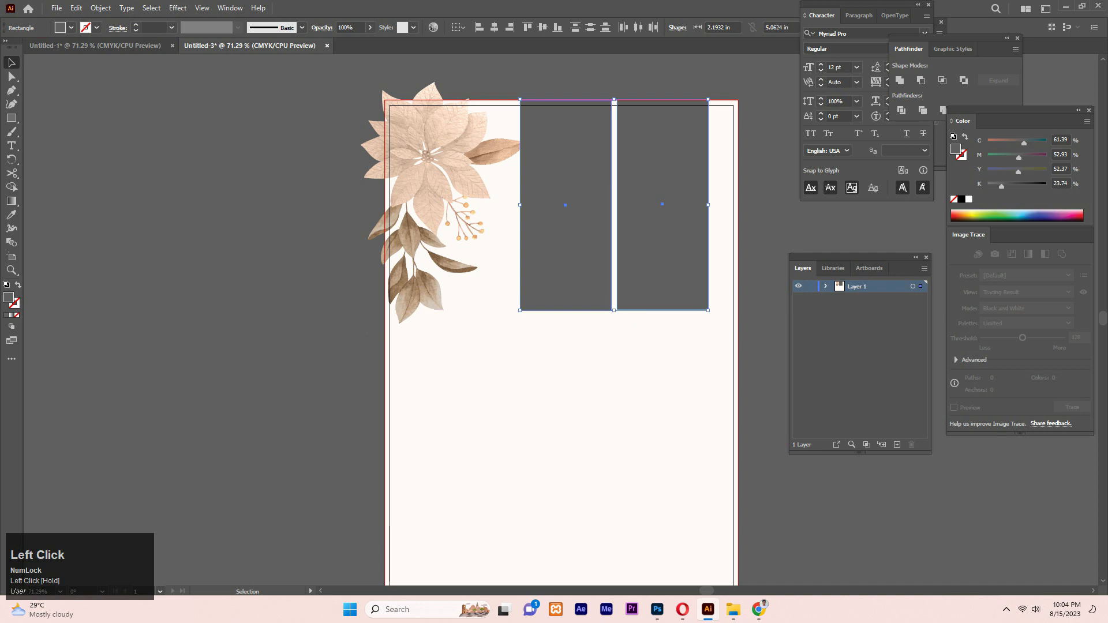
Step: Widen both grey rectangles together slightly toward the artboard's right edge
{"action": "left_click", "coordinate": [759, 254]}
{"action": "left_click", "coordinate": [586, 247]}
{"action": "left_click", "coordinate": [649, 236], "text": "shift"}
{"action": "left_click_drag", "start_coordinate": [709, 205], "coordinate": [717, 206]}
{"action": "left_click", "coordinate": [760, 243]}
Step: Nudge the two grey rectangles horizontally to adjust the gap between them
{"action": "left_click", "coordinate": [675, 240]}
{"action": "key", "text": "Right"}
{"action": "key", "text": "Right"}
{"action": "key", "text": "Right"}
{"action": "key", "text": "Right"}
{"action": "key", "text": "Right"}
{"action": "left_click", "coordinate": [758, 233]}
{"action": "left_click", "coordinate": [680, 236]}
{"action": "key", "text": "Left"}
{"action": "key", "text": "Left"}
{"action": "key", "text": "Left"}
{"action": "left_click", "coordinate": [583, 238]}
{"action": "key", "text": "Right"}
Step: Extend the right grey rectangle's inner edge slightly leftward and fine-tune both rectangles' horizontal positions
{"action": "left_click", "coordinate": [673, 235]}
{"action": "left_click_drag", "start_coordinate": [623, 204], "coordinate": [619, 205]}
{"action": "key", "text": "Right"}
{"action": "left_click", "coordinate": [584, 231]}
{"action": "key", "text": "Left"}
{"action": "key", "text": "Left"}
{"action": "left_click", "coordinate": [664, 231]}
{"action": "key", "text": "Right"}
{"action": "left_click", "coordinate": [765, 236]}
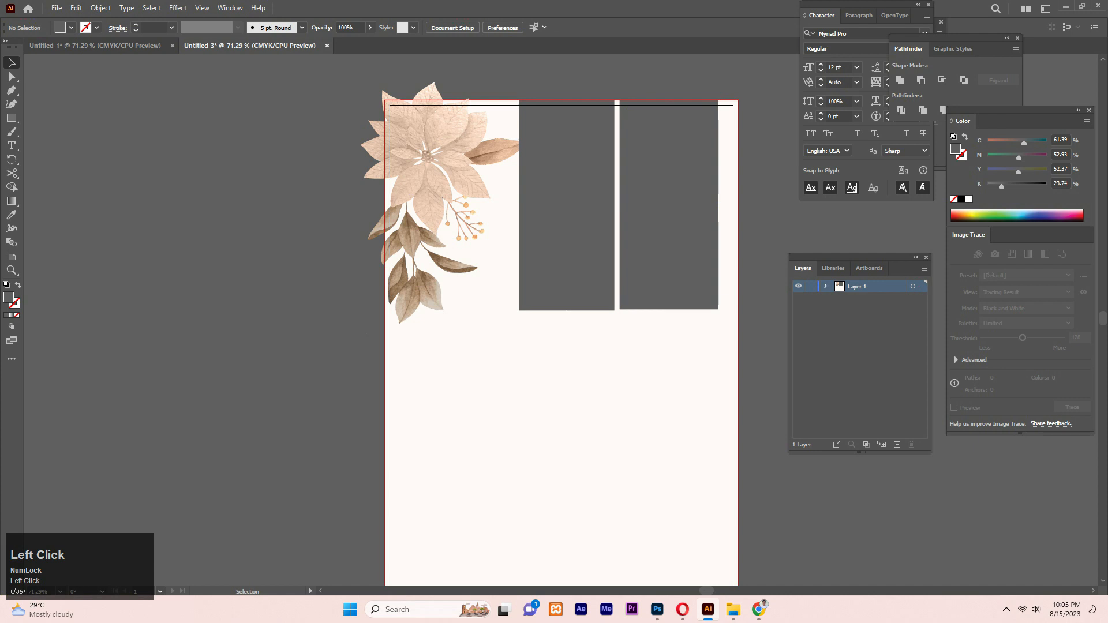
{"action": "scroll", "coordinate": [560, 289], "scroll_direction": "down", "scroll_amount": 5}
{"action": "scroll", "coordinate": [560, 288], "scroll_direction": "up", "scroll_amount": 6}
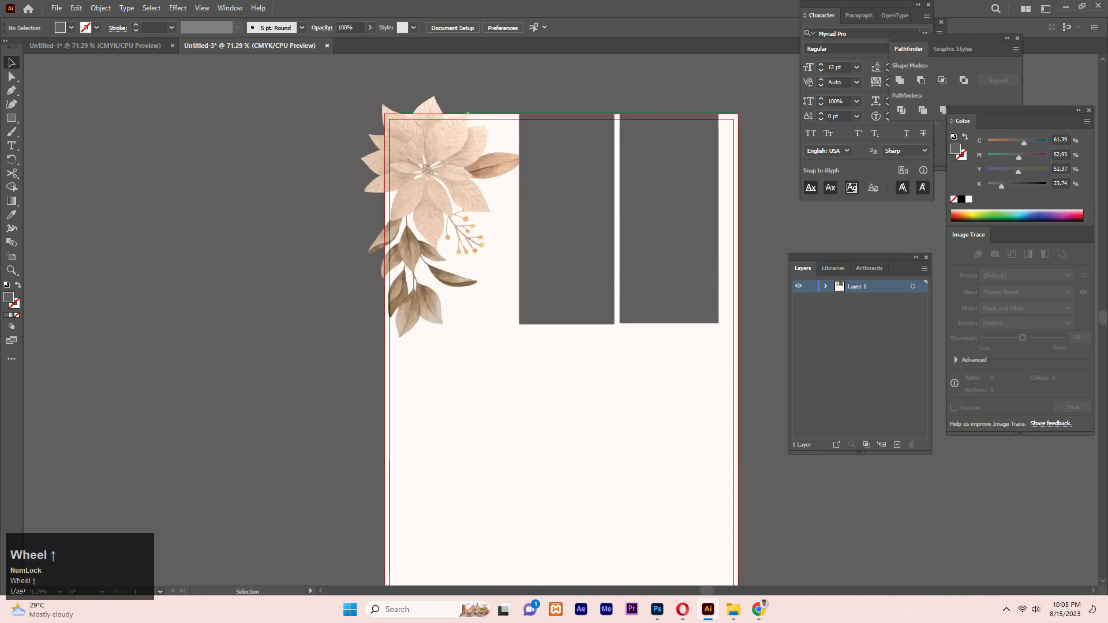
Step: Choose the wedding photos in F: > flyer > wedding flyer > wedding banner 1 for placing, with linking turned off
{"action": "left_click", "coordinate": [56, 7]}
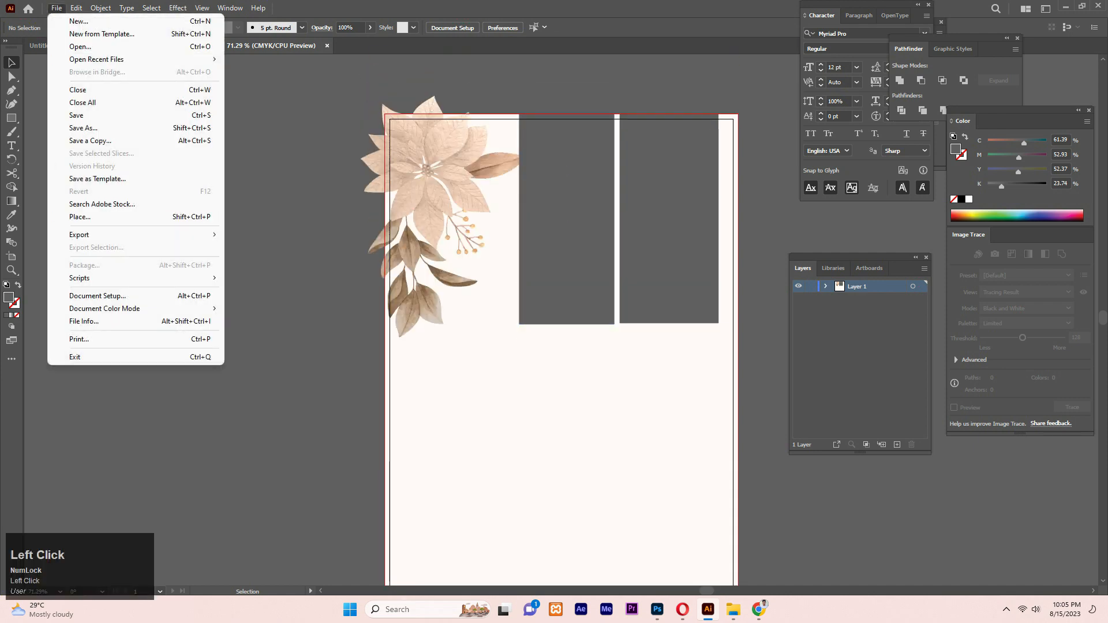
{"action": "left_click", "coordinate": [116, 217]}
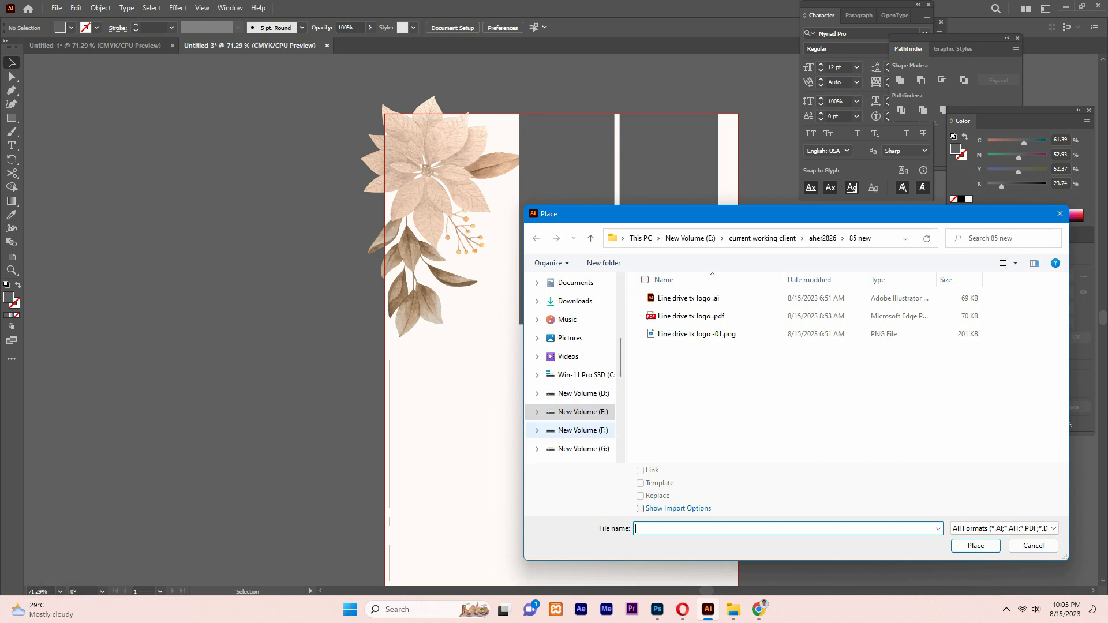
{"action": "left_click", "coordinate": [582, 430]}
{"action": "double_click", "coordinate": [670, 315]}
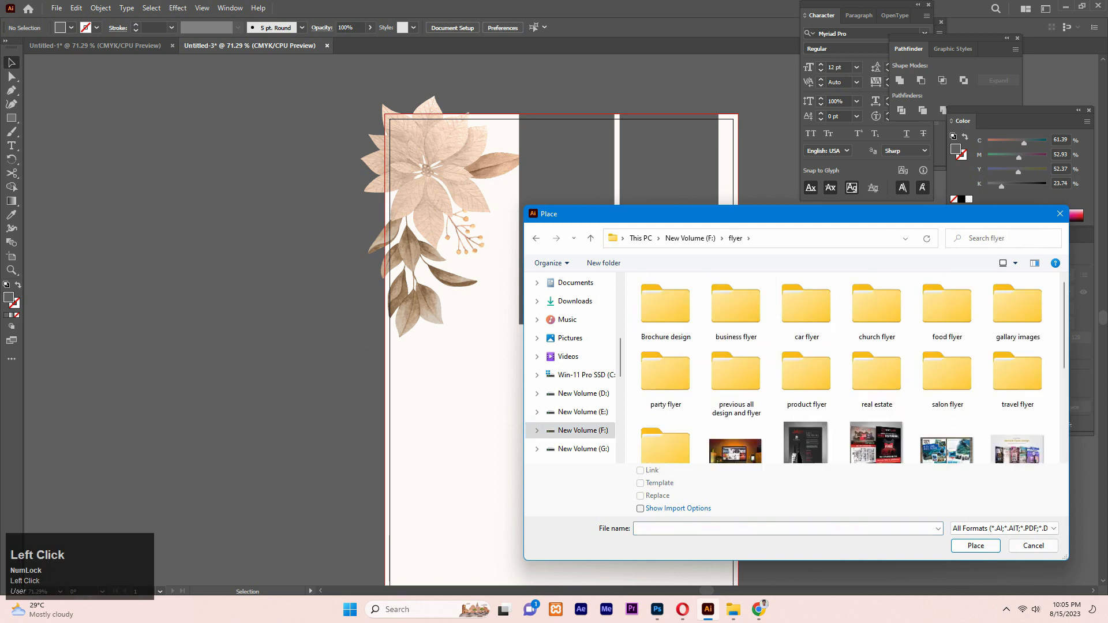
{"action": "scroll", "coordinate": [1018, 370], "scroll_direction": "down", "scroll_amount": 2}
{"action": "double_click", "coordinate": [663, 392]}
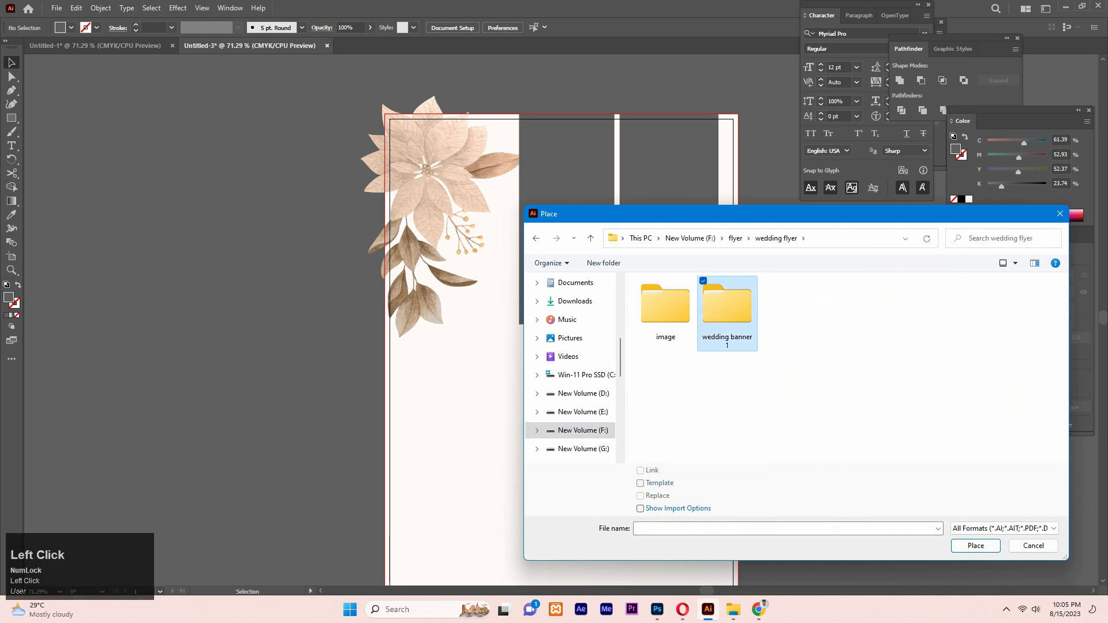
{"action": "double_click", "coordinate": [727, 315]}
{"action": "left_click_drag", "start_coordinate": [636, 406], "coordinate": [969, 278]}
{"action": "left_click", "coordinate": [641, 471]}
{"action": "left_click", "coordinate": [976, 546]}
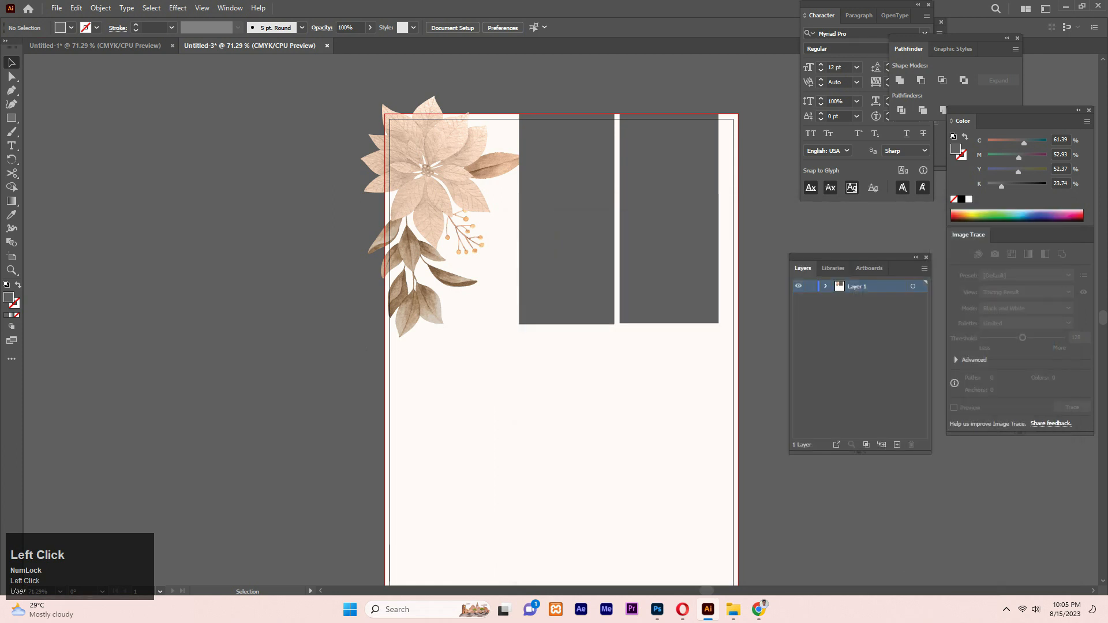
Step: Place the five wedding photos as small images on the pasteboard left of the artboard
{"action": "left_click_drag", "start_coordinate": [111, 221], "coordinate": [177, 317]}
{"action": "mouse_move", "coordinate": [194, 218]}
{"action": "left_mouse_down"}
{"action": "mouse_move", "coordinate": [232, 320]}
{"action": "mouse_move", "coordinate": [257, 313]}
{"action": "left_mouse_up"}
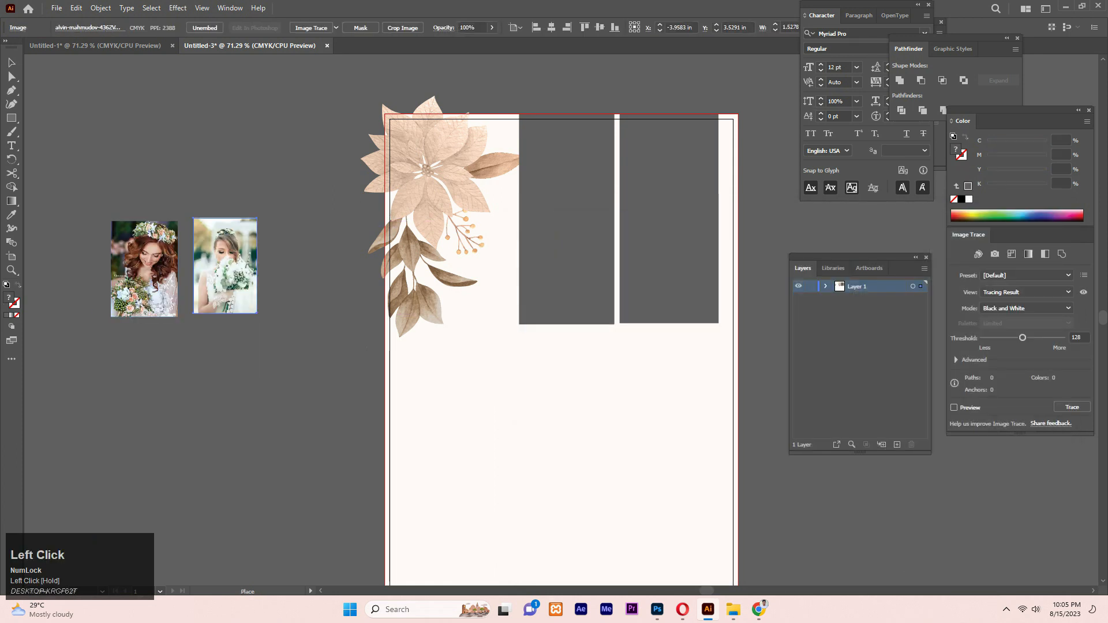
{"action": "left_click_drag", "start_coordinate": [116, 355], "coordinate": [212, 500]}
{"action": "left_click_drag", "start_coordinate": [215, 347], "coordinate": [293, 464]}
{"action": "left_click_drag", "start_coordinate": [111, 69], "coordinate": [223, 144]}
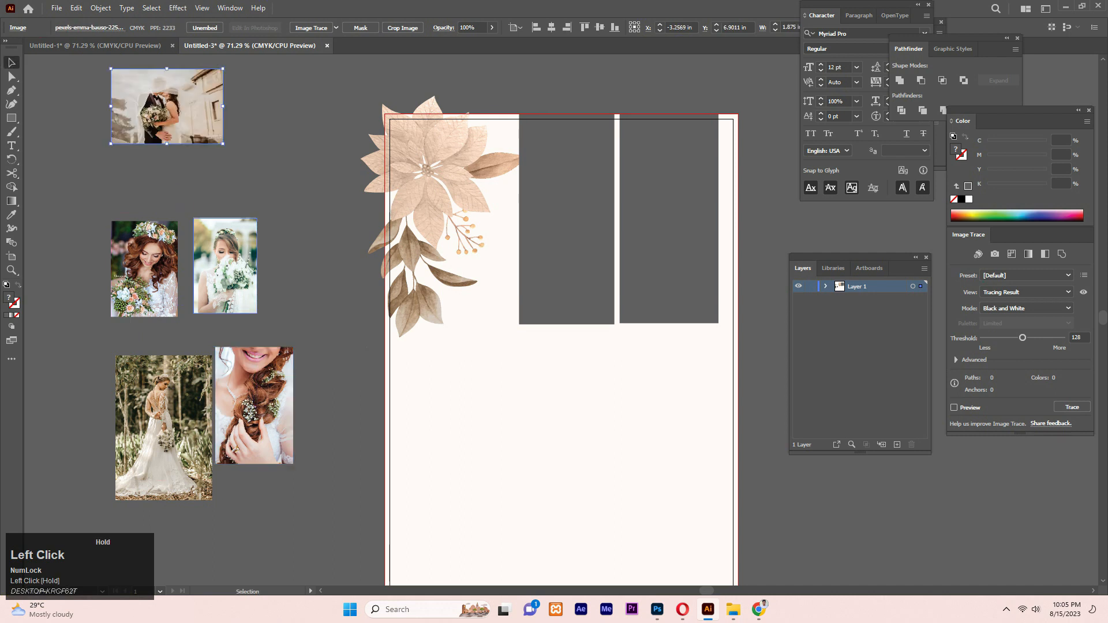
Step: Spread the wedding photos across the pasteboard, moving the red-haired bride photo next to the artboard and the others farther left
{"action": "left_click", "coordinate": [312, 250]}
{"action": "left_click_drag", "start_coordinate": [153, 316], "coordinate": [334, 158]}
{"action": "scroll", "coordinate": [334, 158], "scroll_direction": "up", "scroll_amount": 4}
{"action": "left_click_drag", "start_coordinate": [225, 390], "coordinate": [73, 367]}
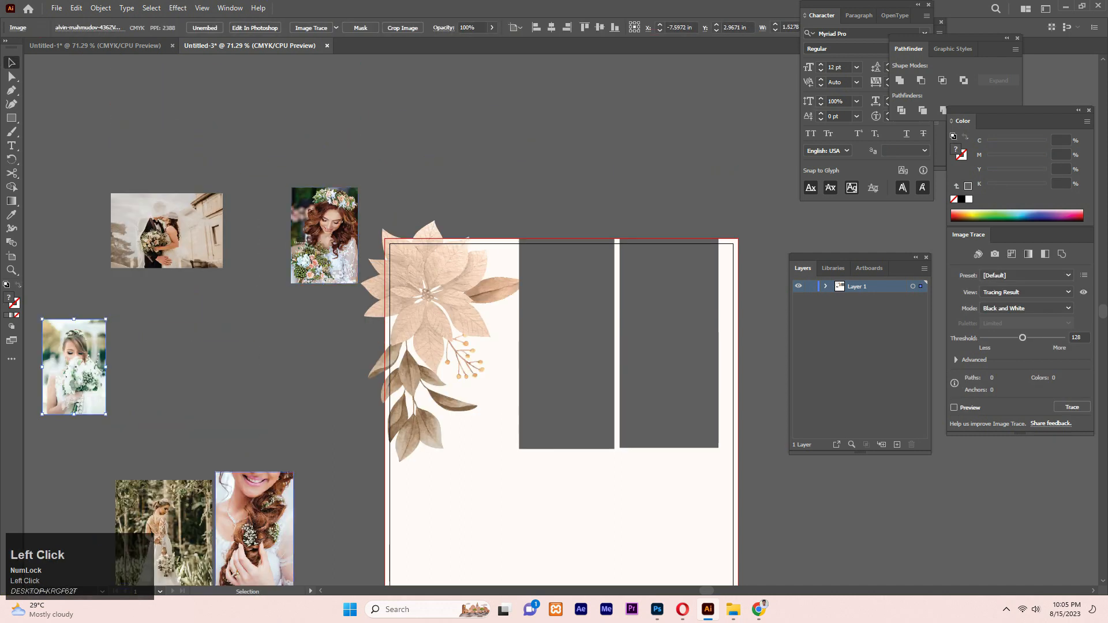
{"action": "left_click_drag", "start_coordinate": [254, 528], "coordinate": [164, 368]}
{"action": "left_click_drag", "start_coordinate": [164, 532], "coordinate": [82, 505]}
Step: Enlarge the red-haired bride photo and position it on the pasteboard beside the artboard
{"action": "left_click_drag", "start_coordinate": [324, 236], "coordinate": [294, 263]}
{"action": "left_click_drag", "start_coordinate": [327, 311], "coordinate": [341, 356]}
{"action": "left_click", "coordinate": [347, 369]}
Step: Duplicate the left grey rectangle onto the bride photo and fill the copy with cream sampled using the Eyedropper
{"action": "left_click_drag", "start_coordinate": [567, 344], "coordinate": [298, 313]}
{"action": "left_click", "coordinate": [295, 288]}
{"action": "left_click", "coordinate": [297, 367]}
{"action": "key", "text": "i"}
{"action": "left_click", "coordinate": [195, 369]}
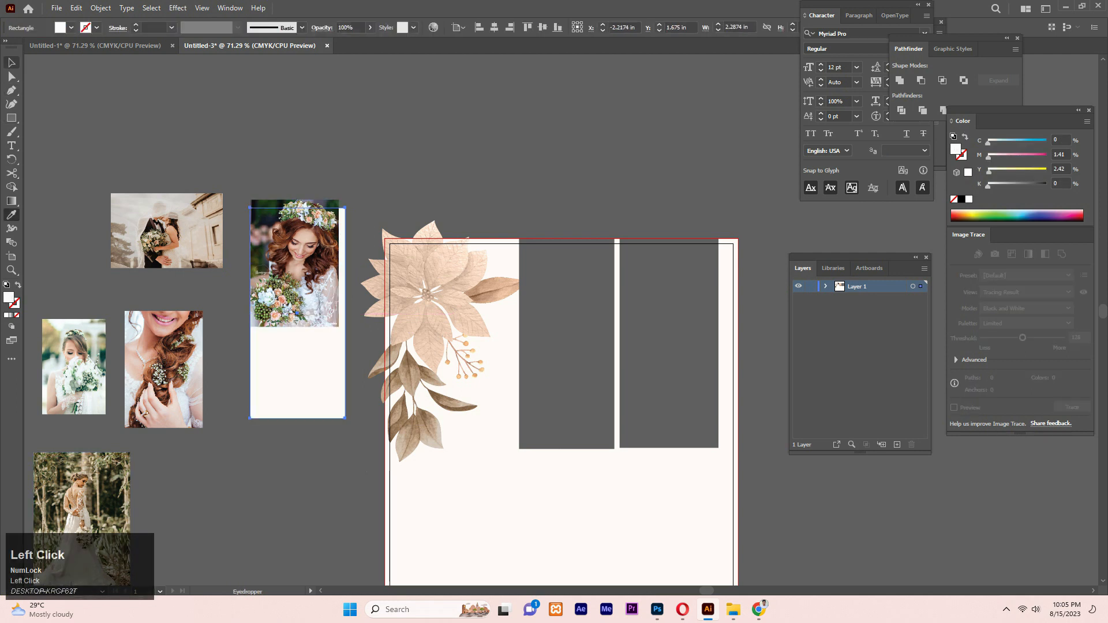
Step: Move the other four wedding photos together farther left on the pasteboard
{"action": "key", "text": "v"}
{"action": "left_click_drag", "start_coordinate": [224, 166], "coordinate": [96, 543]}
{"action": "left_click_drag", "start_coordinate": [188, 365], "coordinate": [77, 365]}
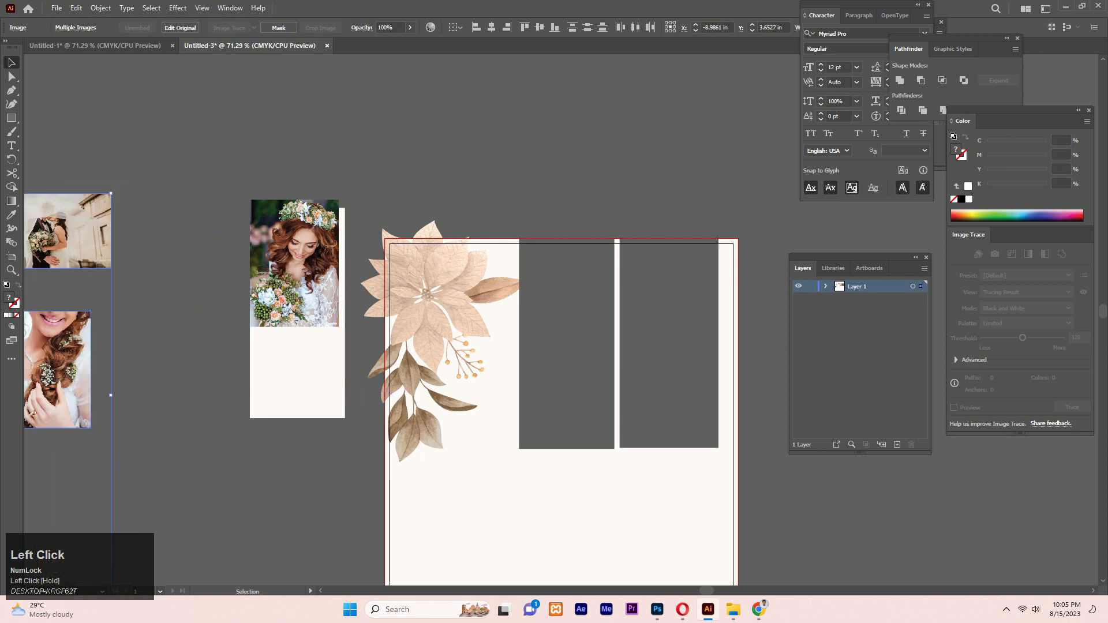
Step: Enlarge the red-haired bride photo until it is larger than the cream rectangle, and position the rectangle over the bride
{"action": "left_click_drag", "start_coordinate": [300, 312], "coordinate": [370, 308]}
{"action": "left_click_drag", "start_coordinate": [428, 418], "coordinate": [331, 323]}
{"action": "left_click", "coordinate": [331, 323]}
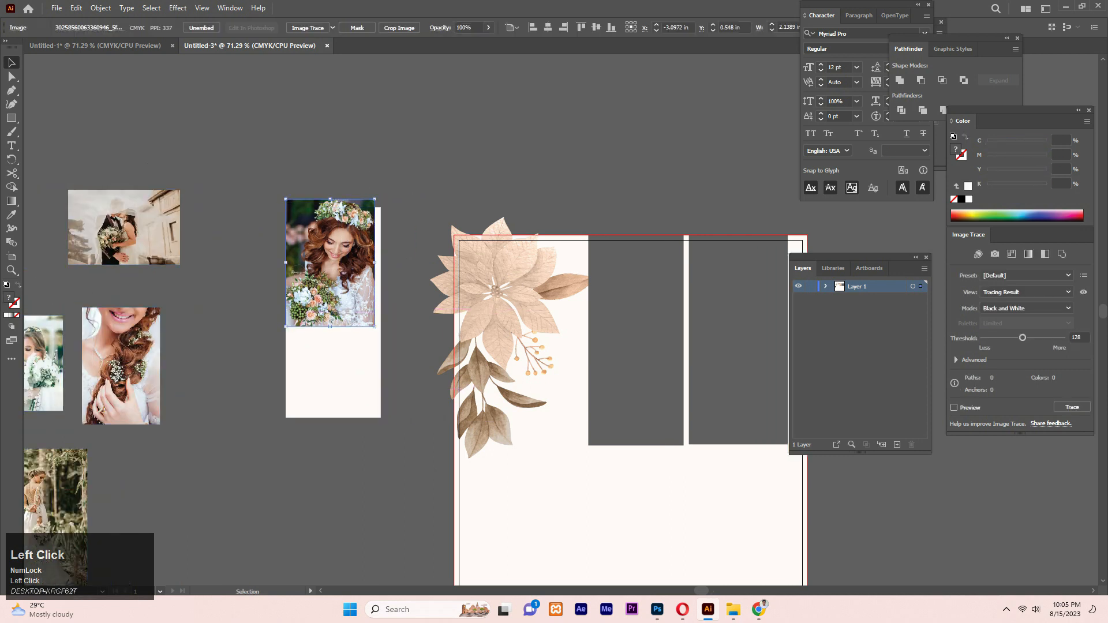
{"action": "left_click_drag", "start_coordinate": [374, 326], "coordinate": [407, 402]}
{"action": "left_click_drag", "start_coordinate": [346, 397], "coordinate": [342, 347]}
Step: Bring the cream rectangle to the front and nudge it into position over the bride photo
{"action": "right_click", "coordinate": [324, 258]}
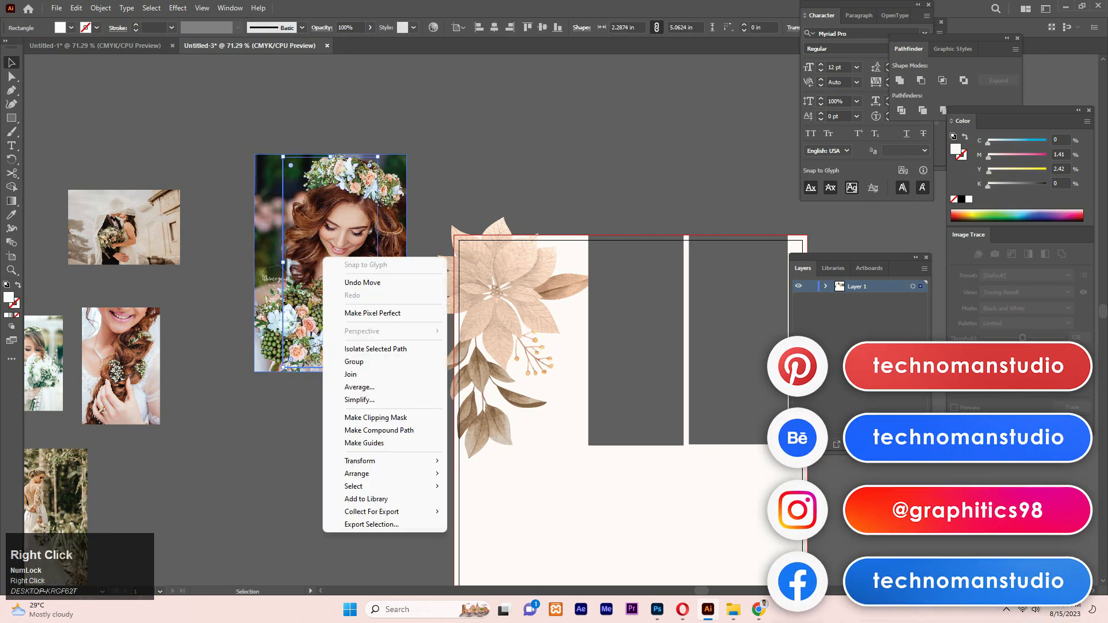
{"action": "mouse_move", "coordinate": [358, 473]}
{"action": "left_click", "coordinate": [496, 476]}
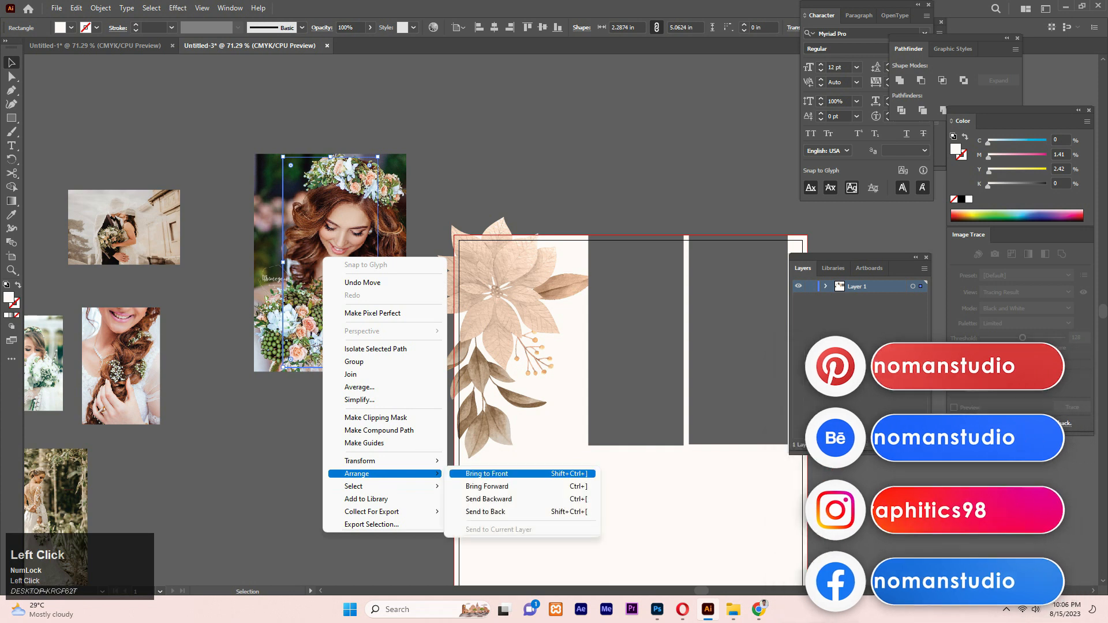
{"action": "left_click_drag", "start_coordinate": [329, 263], "coordinate": [333, 266]}
{"action": "key", "text": "minus"}
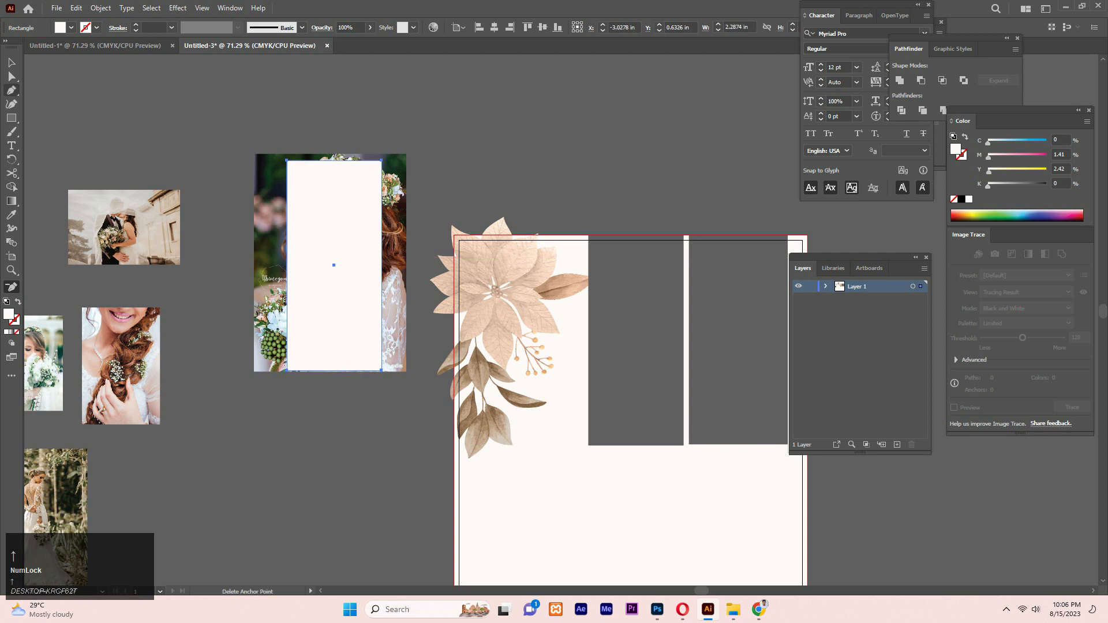
{"action": "key", "text": "Up"}
{"action": "left_click", "coordinate": [11, 62]}
{"action": "key", "text": "Up"}
{"action": "key", "text": "Up"}
Step: Clip the bride photo with the cream rectangle and place the clipped photo over the left grey frame
{"action": "left_click", "coordinate": [271, 242], "text": "shift"}
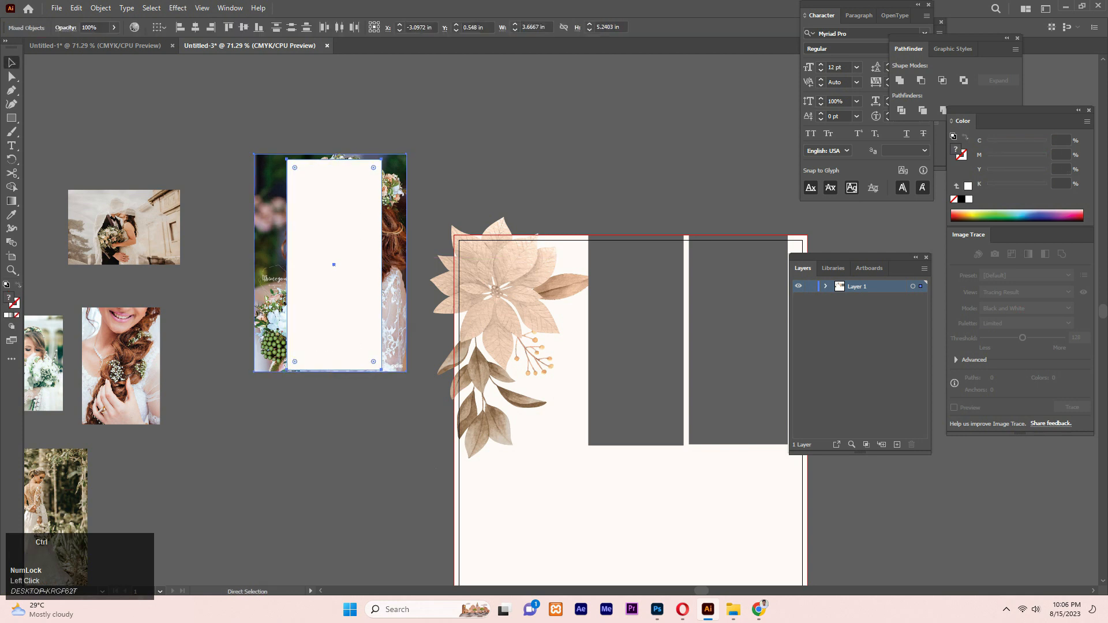
{"action": "key", "text": "ctrl+7"}
{"action": "left_click_drag", "start_coordinate": [335, 265], "coordinate": [637, 340]}
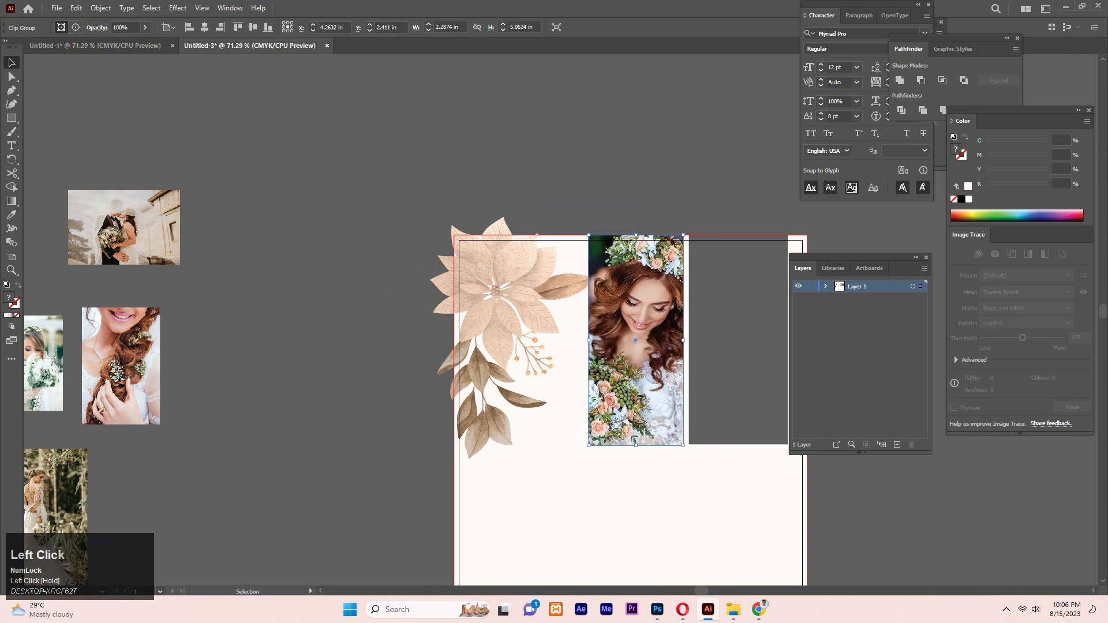
{"action": "left_click", "coordinate": [716, 191]}
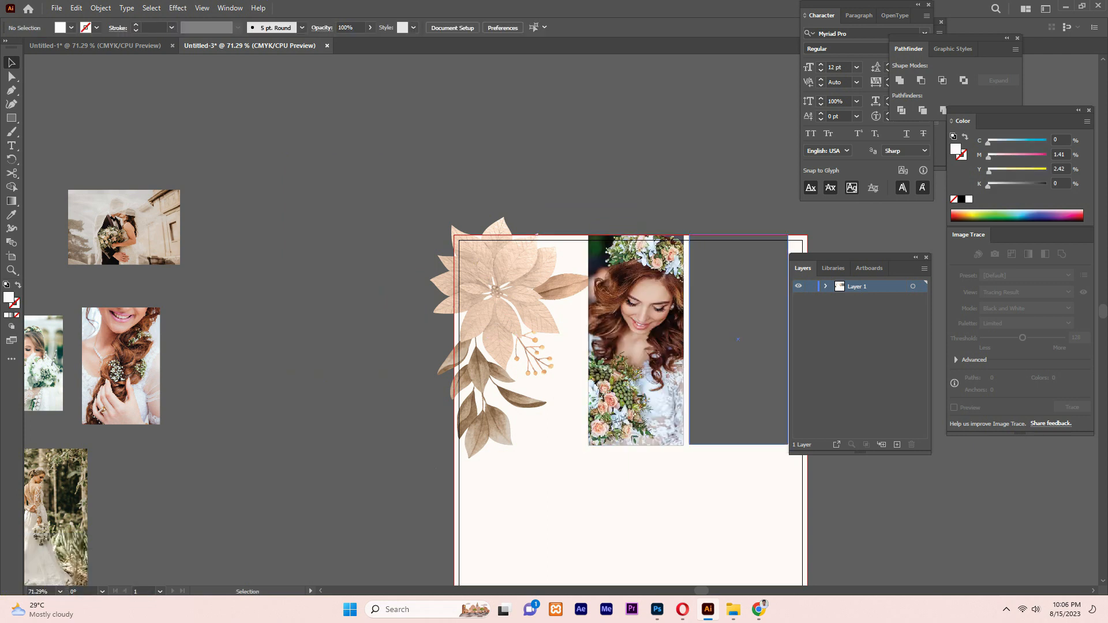
Step: Duplicate the right grey rectangle onto the pasteboard and enlarge the kissing couple photo beside it
{"action": "left_click", "coordinate": [788, 339]}
{"action": "left_click_drag", "start_coordinate": [788, 339], "coordinate": [439, 241]}
{"action": "left_click_drag", "start_coordinate": [260, 196], "coordinate": [360, 301]}
{"action": "left_click_drag", "start_coordinate": [283, 151], "coordinate": [237, 136]}
Step: Fill the duplicated rectangle with the artboard's cream background colour using the Eyedropper
{"action": "left_click", "coordinate": [376, 194]}
{"action": "key", "text": "i"}
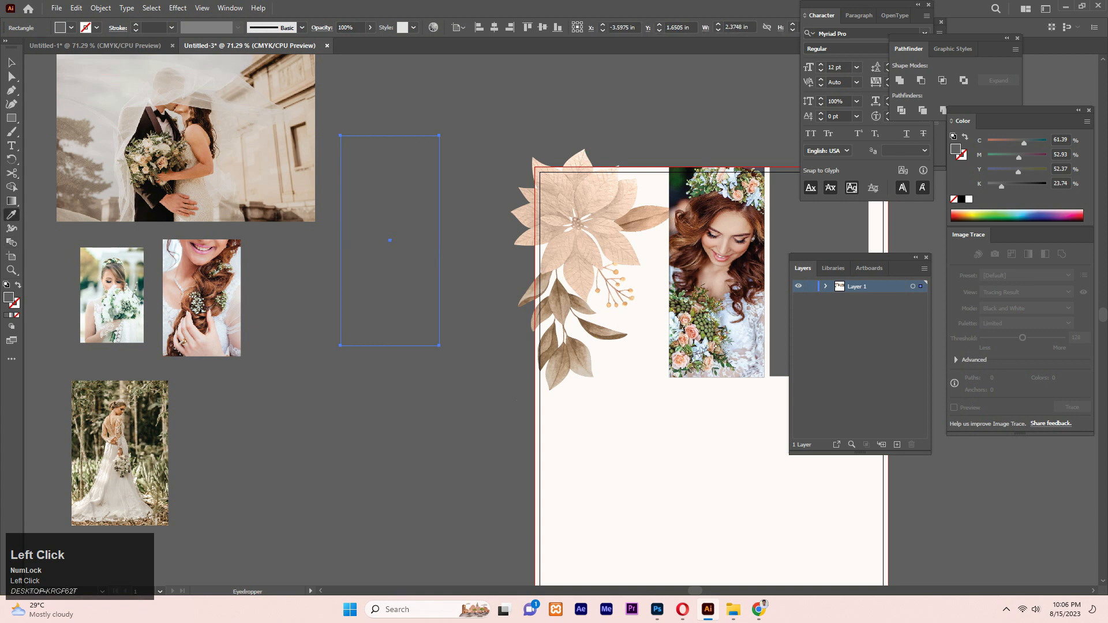
{"action": "left_click", "coordinate": [613, 411]}
{"action": "scroll", "coordinate": [278, 370], "scroll_direction": "up", "scroll_amount": 2}
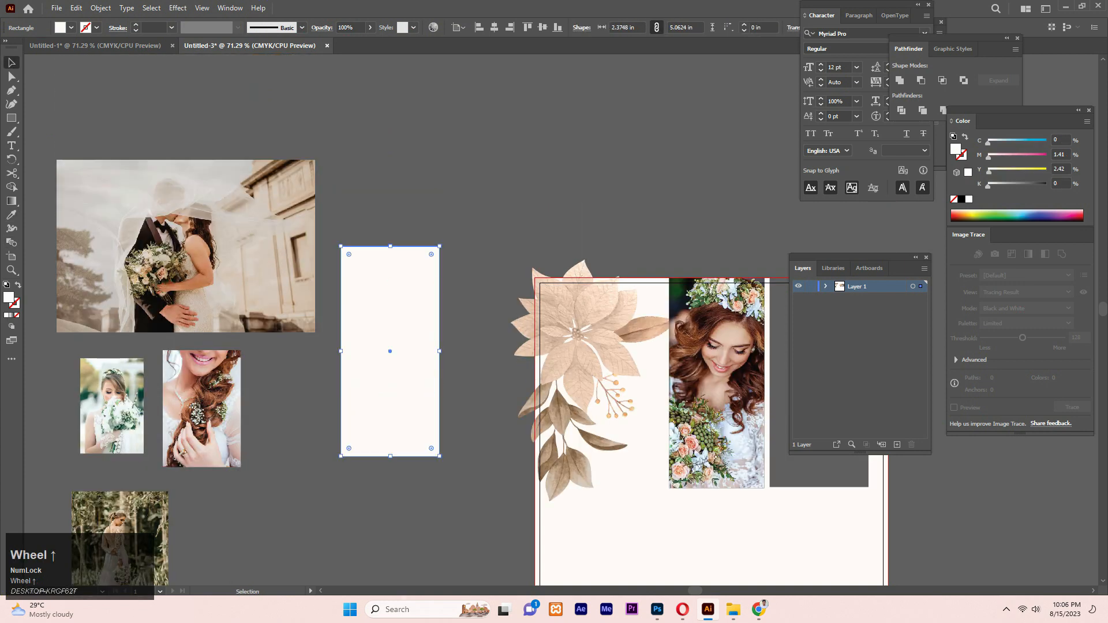
Step: Delete the three unused bride photos from the pasteboard
{"action": "left_click_drag", "start_coordinate": [268, 387], "coordinate": [118, 516]}
{"action": "key", "text": "Delete"}
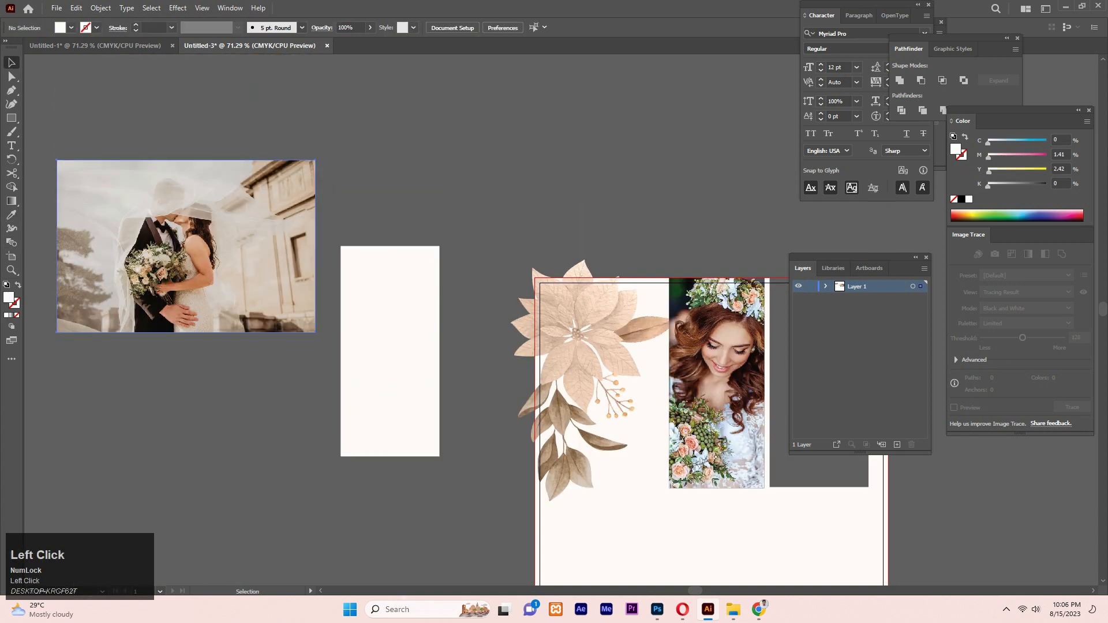
Step: Enlarge the couple photo, position the cream rectangle over the couple, and bring the rectangle to the front
{"action": "left_click", "coordinate": [309, 326]}
{"action": "left_click_drag", "start_coordinate": [315, 333], "coordinate": [186, 272]}
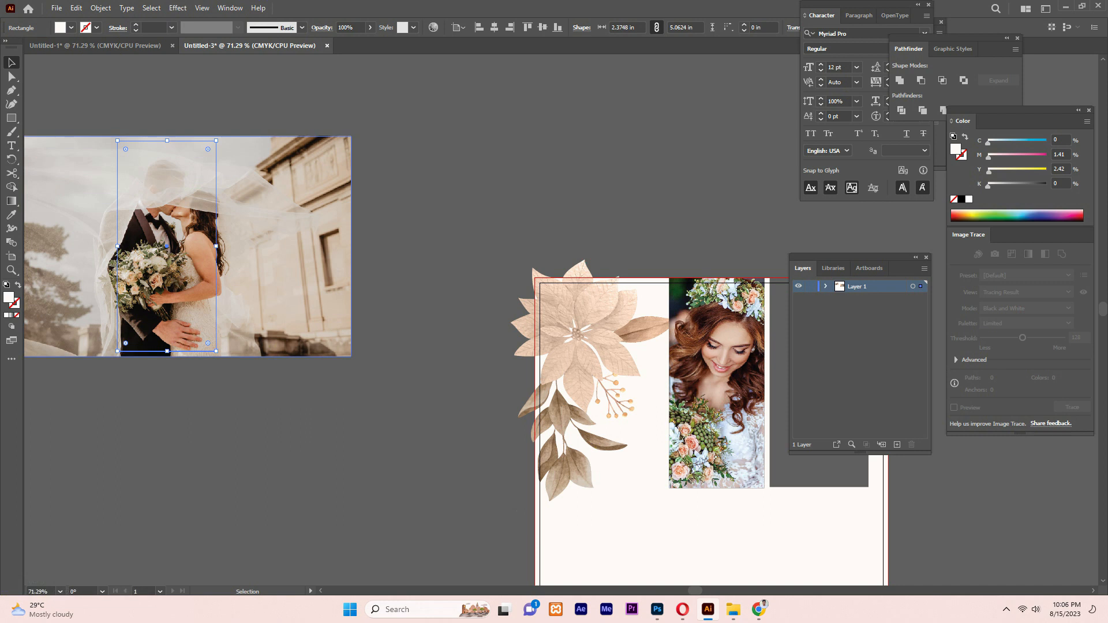
{"action": "right_click", "coordinate": [133, 222]}
{"action": "left_click", "coordinate": [168, 424]}
{"action": "mouse_move", "coordinate": [166, 437]}
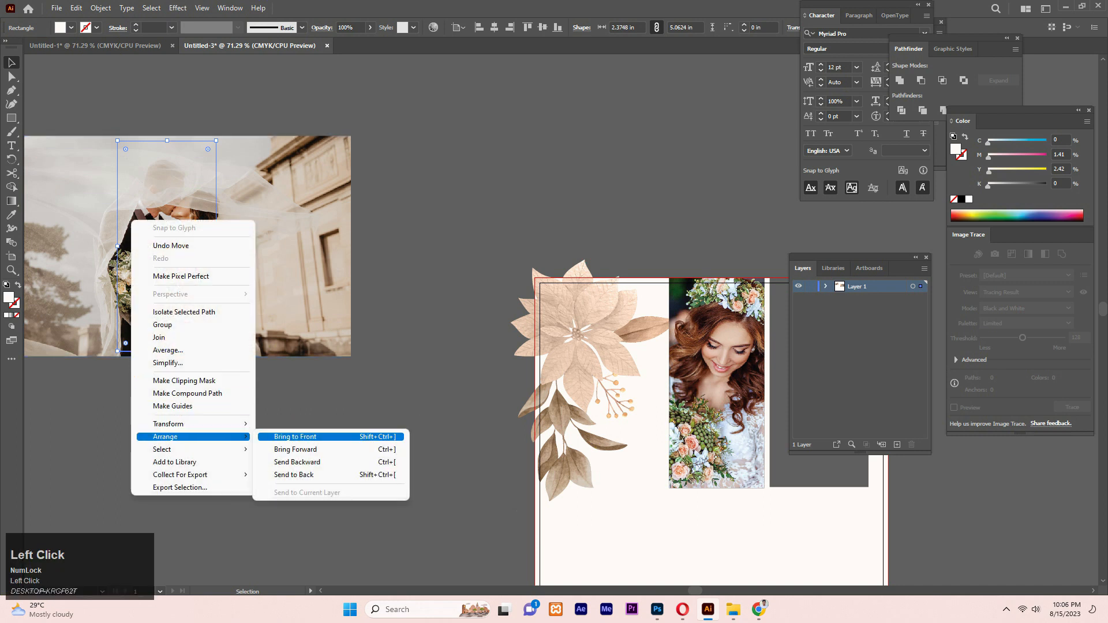
{"action": "left_click", "coordinate": [298, 437]}
Step: Clip the couple photo with the cream rectangle and place the clipped photo over the right grey frame
{"action": "left_click_drag", "start_coordinate": [229, 118], "coordinate": [141, 318]}
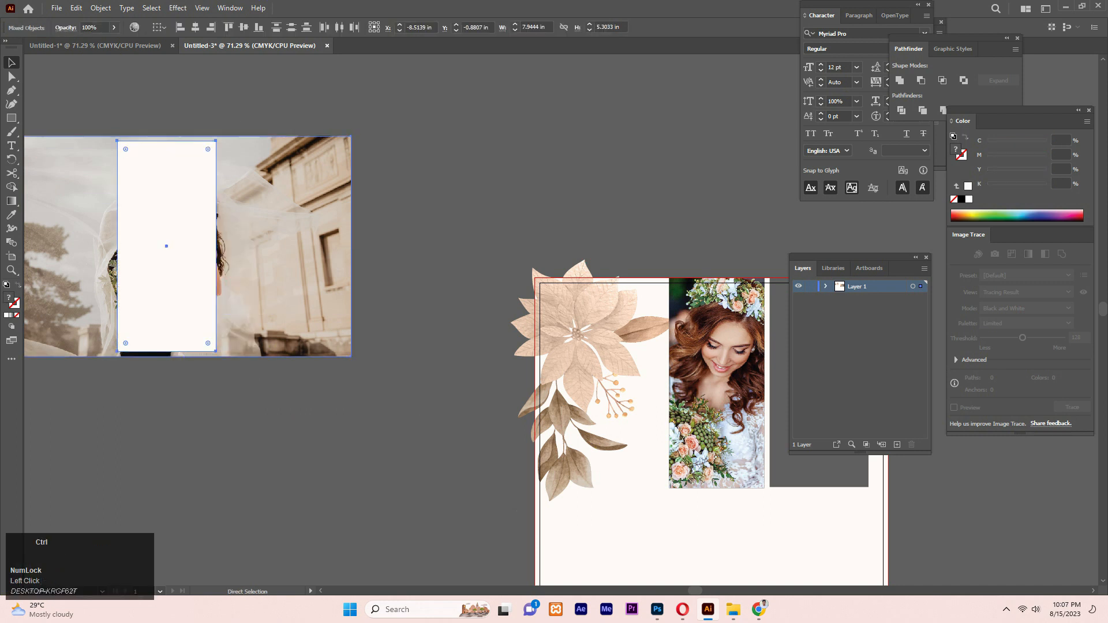
{"action": "key", "text": "ctrl+7"}
{"action": "left_click_drag", "start_coordinate": [199, 243], "coordinate": [711, 382]}
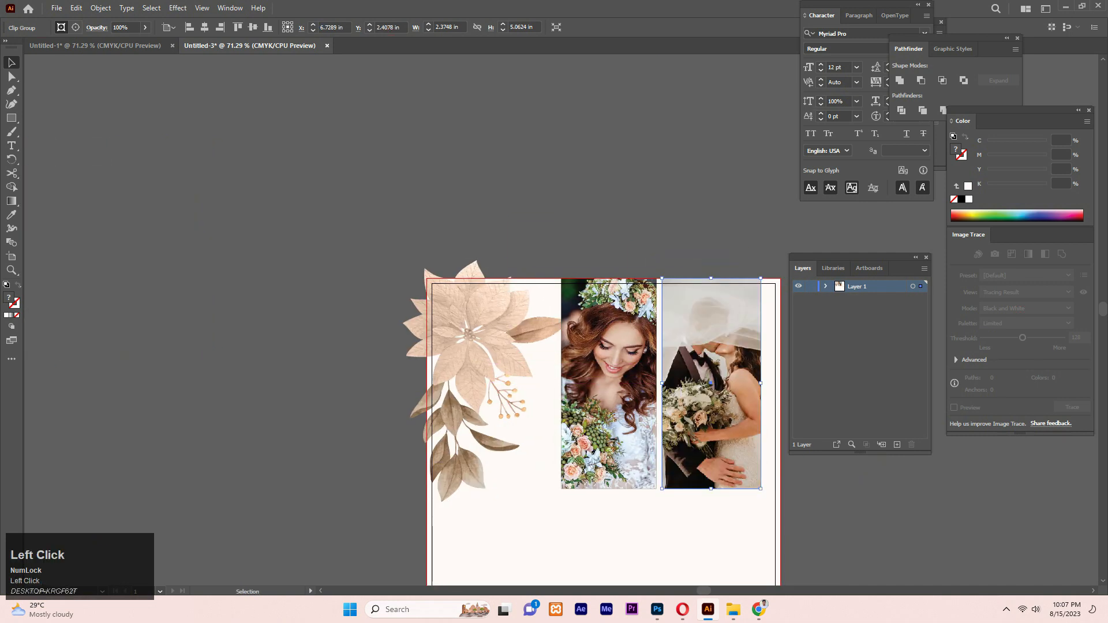
Step: Remove the two grey rectangles beneath the clipped photos by cutting the photos and pasting them back in front
{"action": "left_click", "coordinate": [609, 384], "text": "shift"}
{"action": "left_click", "coordinate": [75, 8]}
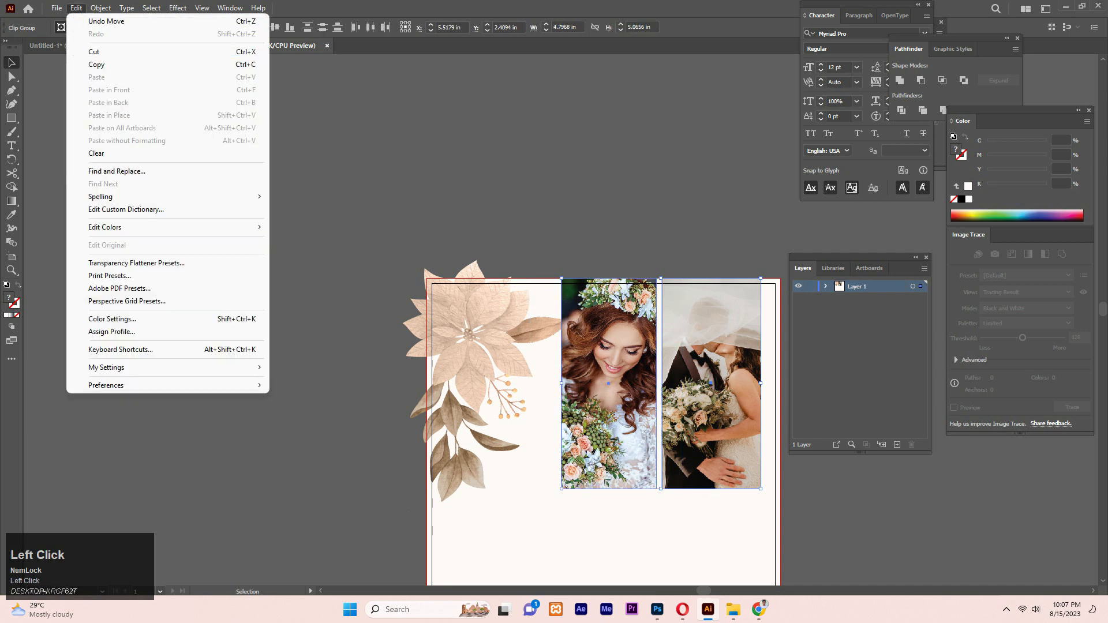
{"action": "left_click", "coordinate": [94, 52]}
{"action": "left_click", "coordinate": [609, 384]}
{"action": "left_click", "coordinate": [711, 382], "text": "shift"}
{"action": "key", "text": "Delete"}
{"action": "left_click", "coordinate": [76, 8]}
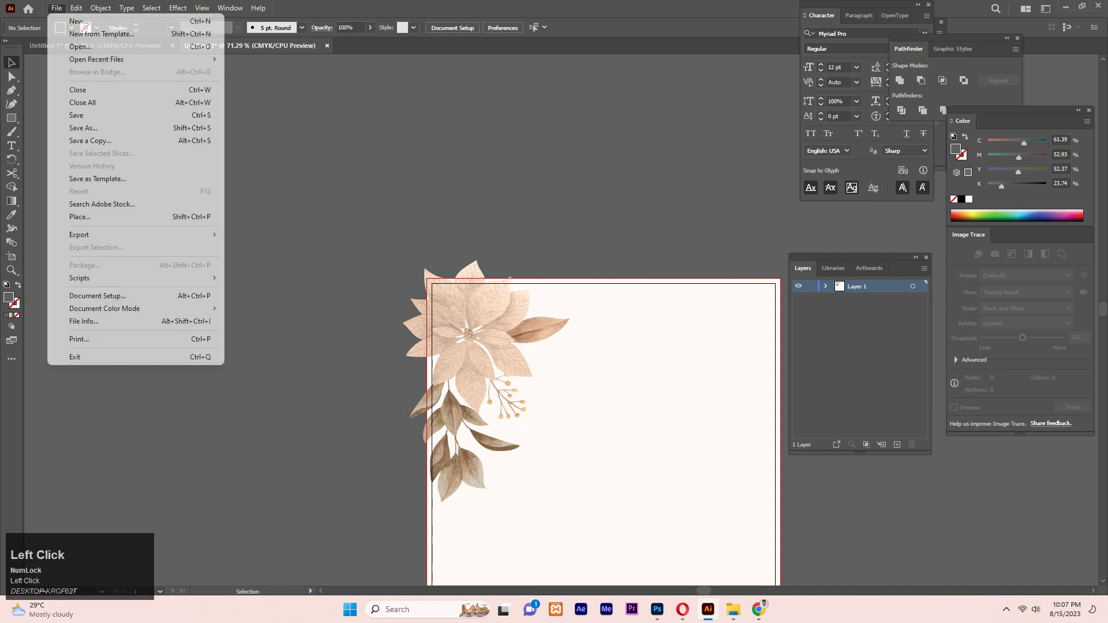
{"action": "left_click", "coordinate": [109, 91]}
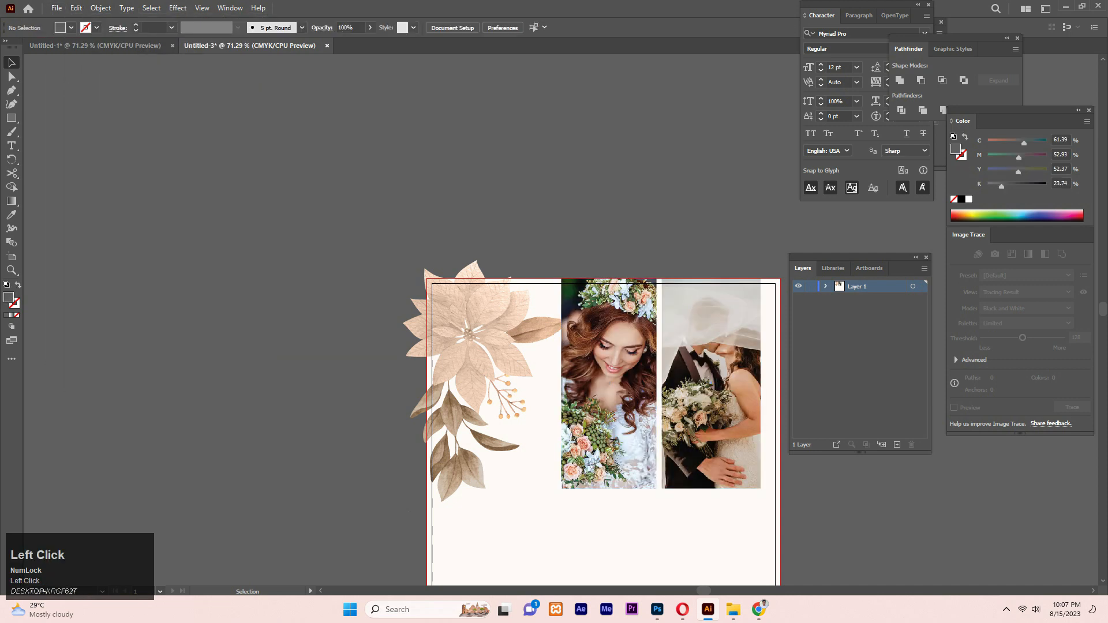
Step: Copy the pale poinsettia cluster from the Untitled-1 document to the flyer's lower-right corner in Untitled-3
{"action": "scroll", "coordinate": [603, 346], "scroll_direction": "down", "scroll_amount": 5}
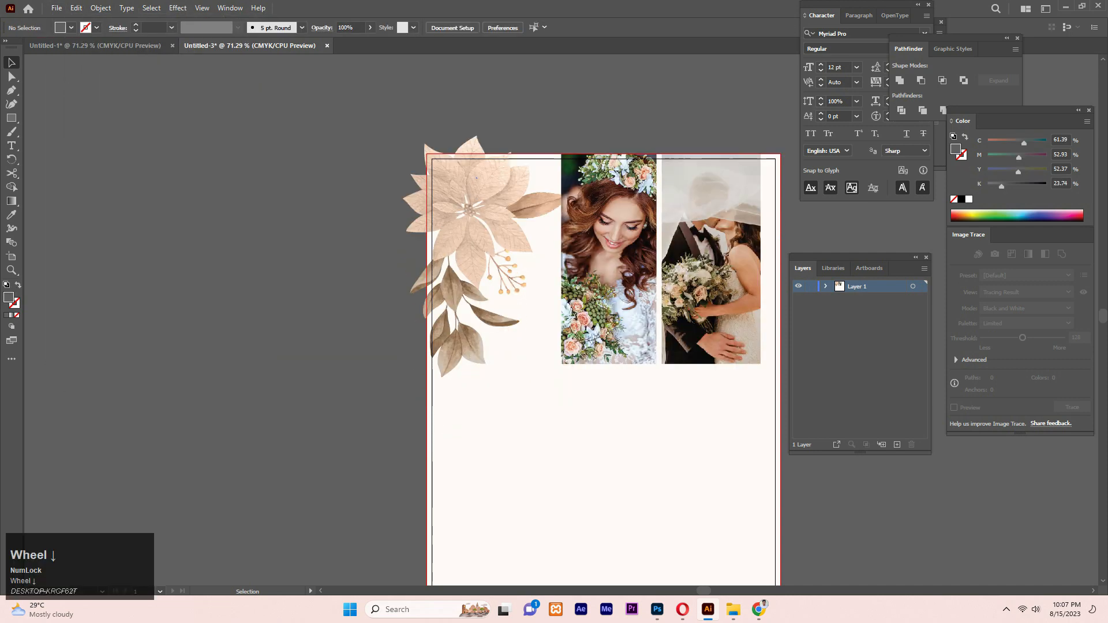
{"action": "left_click", "coordinate": [95, 46]}
{"action": "scroll", "coordinate": [561, 323], "scroll_direction": "down", "scroll_amount": 2}
{"action": "left_click", "coordinate": [675, 352]}
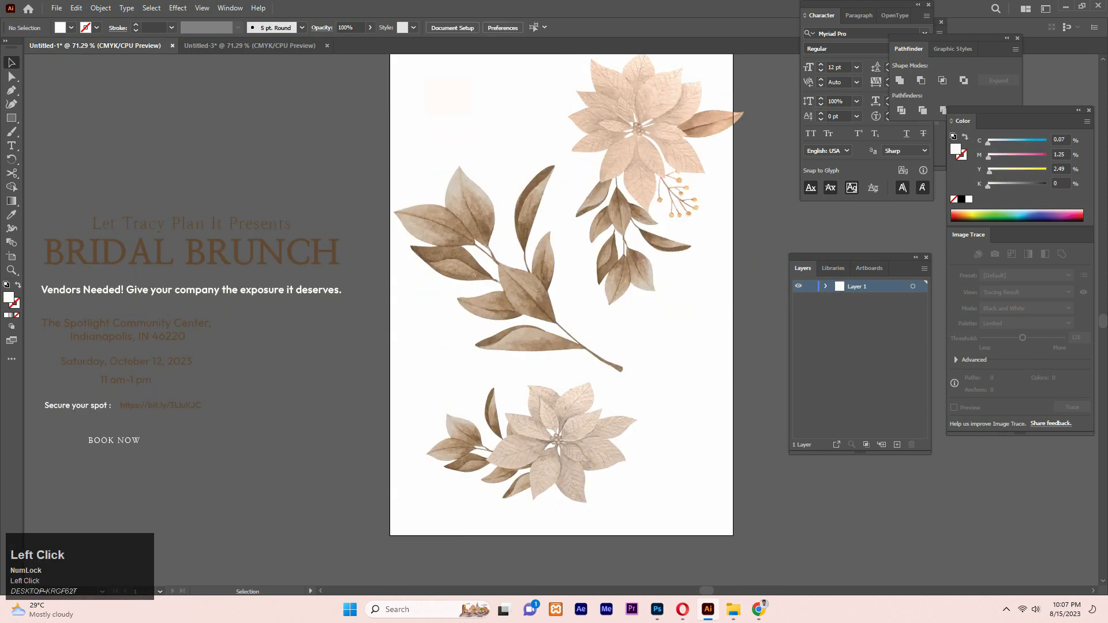
{"action": "left_click", "coordinate": [580, 442]}
{"action": "left_click_drag", "start_coordinate": [580, 441], "coordinate": [727, 544]}
{"action": "scroll", "coordinate": [727, 544], "scroll_direction": "down", "scroll_amount": 1}
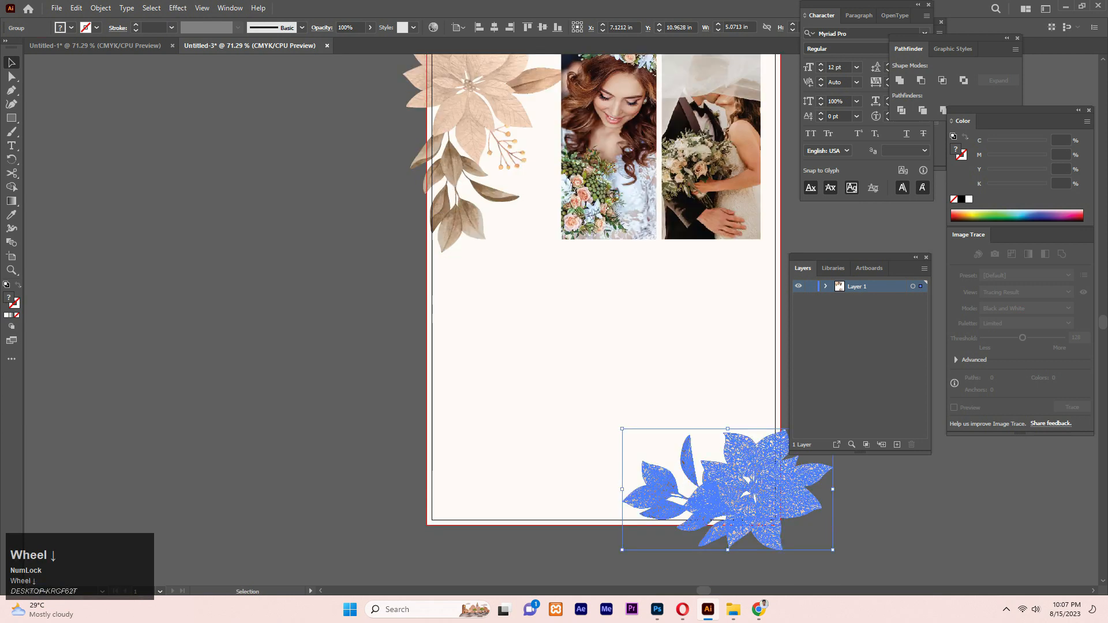
Step: Shrink the lower-right poinsettia cluster slightly and fine-tune its horizontal position over the artboard corner
{"action": "left_click_drag", "start_coordinate": [833, 550], "coordinate": [829, 549]}
{"action": "left_click", "coordinate": [856, 536]}
{"action": "left_click_drag", "start_coordinate": [782, 495], "coordinate": [766, 493]}
{"action": "left_click", "coordinate": [854, 528]}
{"action": "left_click", "coordinate": [760, 500]}
{"action": "left_click", "coordinate": [854, 528]}
{"action": "left_click", "coordinate": [760, 499]}
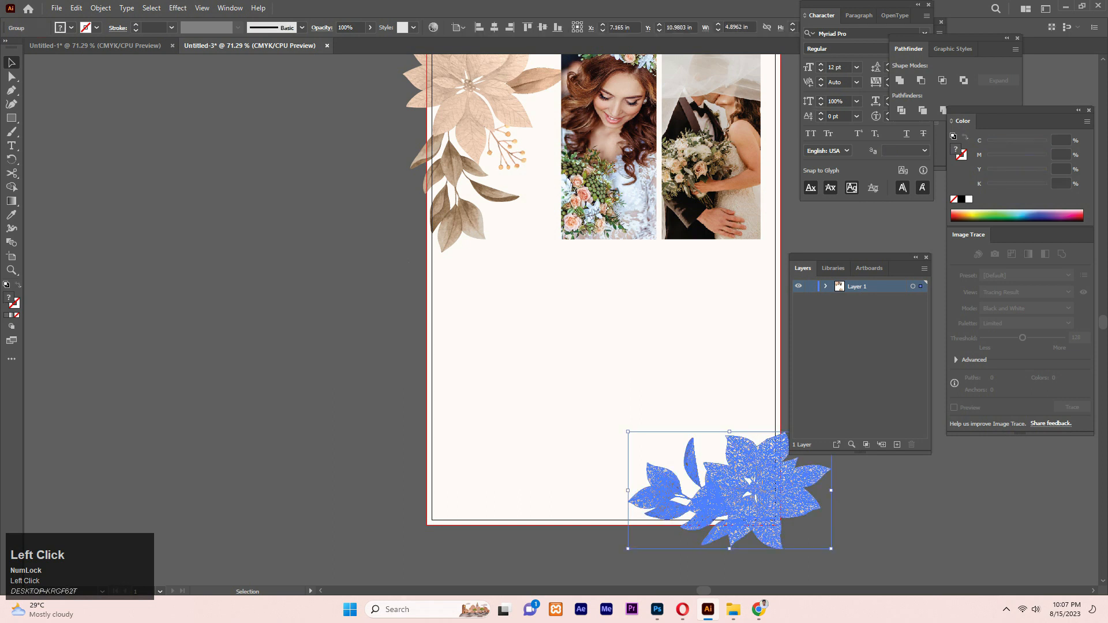
{"action": "key", "text": "Right"}
{"action": "key", "text": "Right"}
{"action": "left_click", "coordinate": [855, 529]}
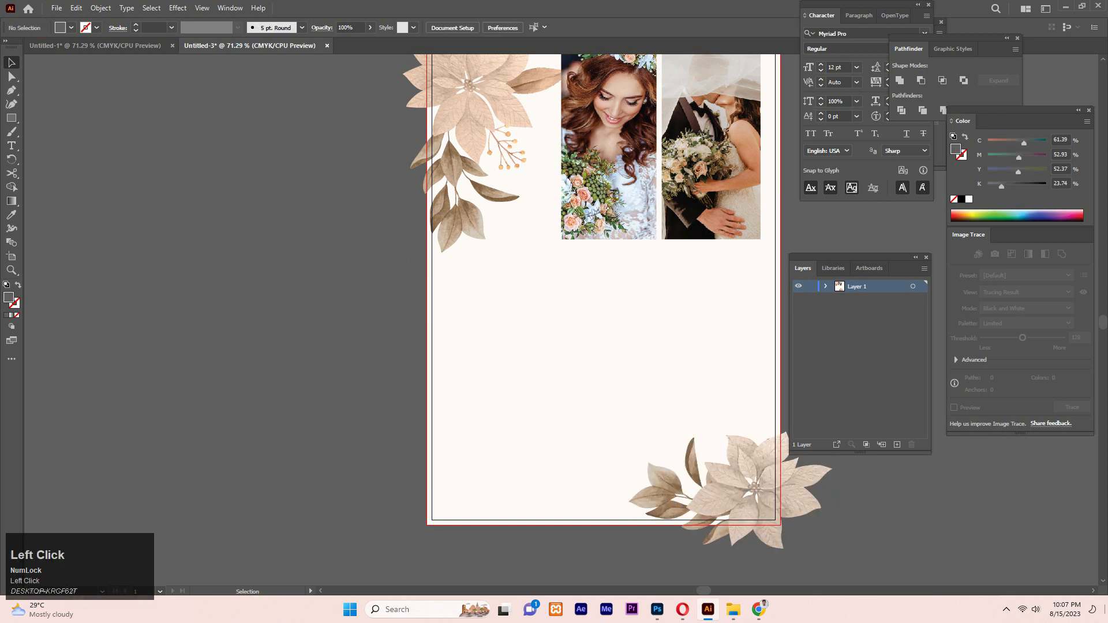
Step: Copy the large leafy branch from Untitled-1 into the flyer's lower middle area beside the poinsettia cluster
{"action": "left_click", "coordinate": [94, 46]}
{"action": "left_click_drag", "start_coordinate": [544, 291], "coordinate": [249, 46]}
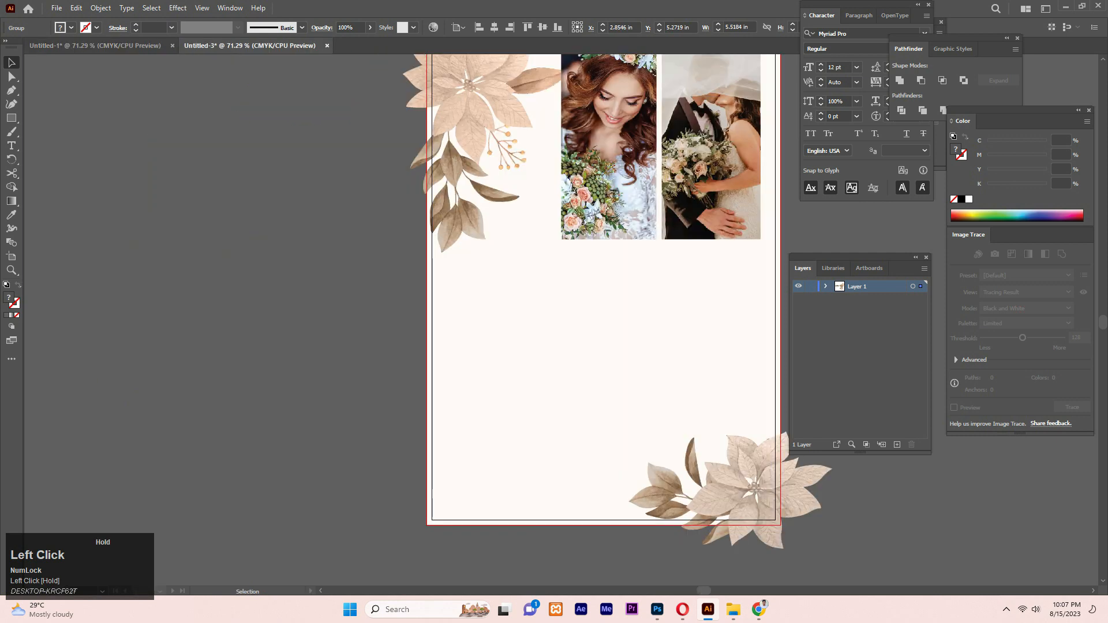
{"action": "left_click_drag", "start_coordinate": [650, 366], "coordinate": [561, 348]}
{"action": "left_click", "coordinate": [378, 294]}
Step: Bring the lower-right poinsettia cluster forward, in front of the leafy branch
{"action": "right_click", "coordinate": [783, 473]}
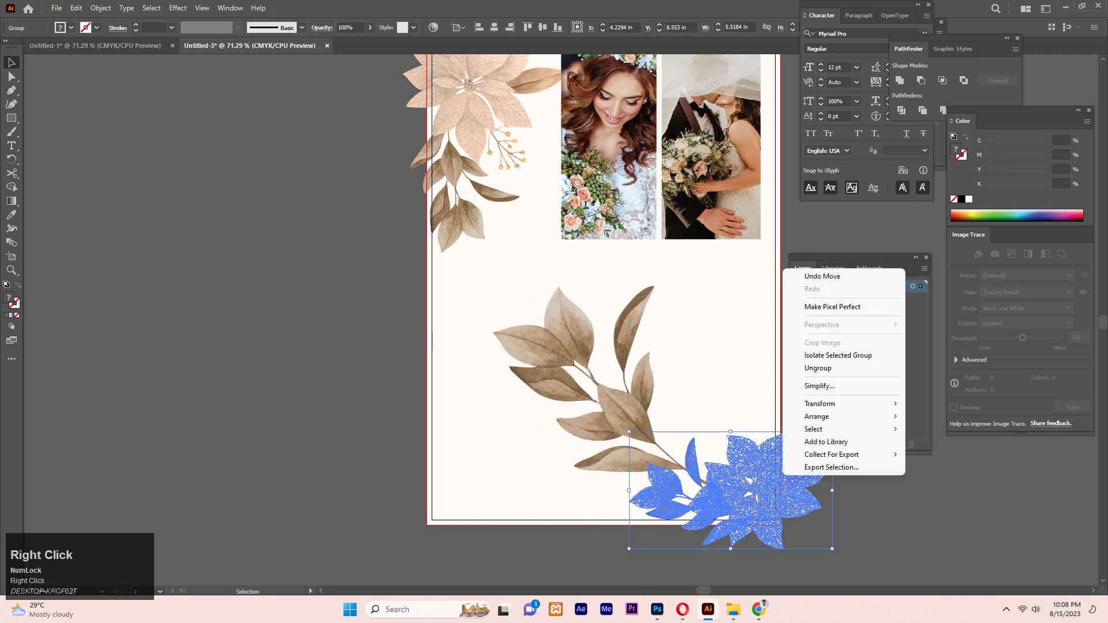
{"action": "mouse_move", "coordinate": [819, 415]}
{"action": "left_click", "coordinate": [938, 428]}
{"action": "left_click", "coordinate": [901, 499]}
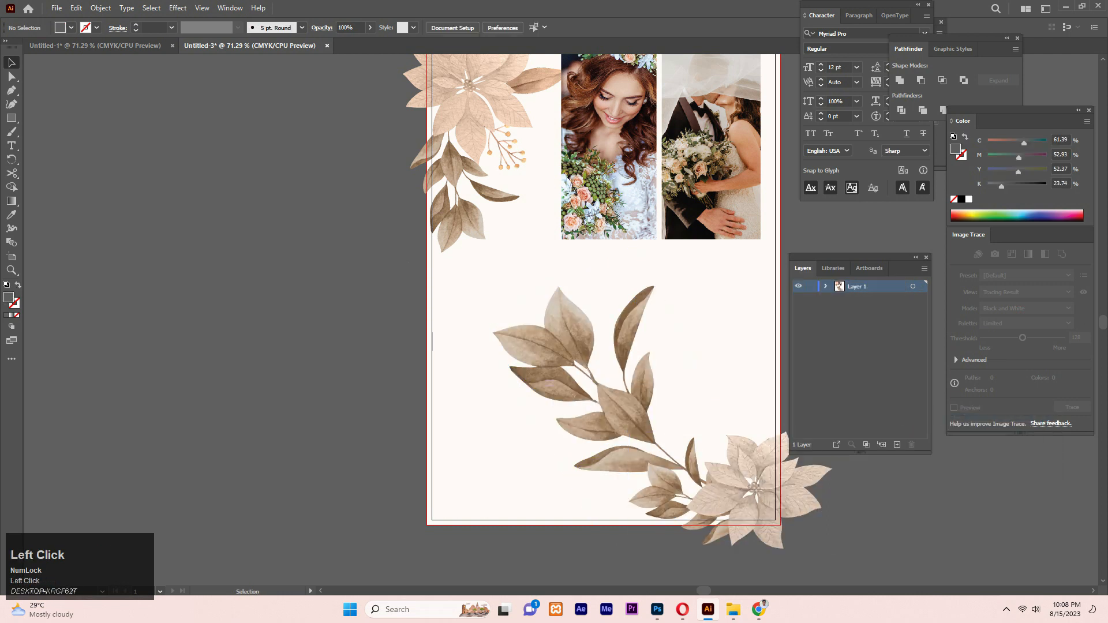
Step: Set the leafy branch's opacity to 10% and shift it slightly up and to the left
{"action": "left_click", "coordinate": [549, 385]}
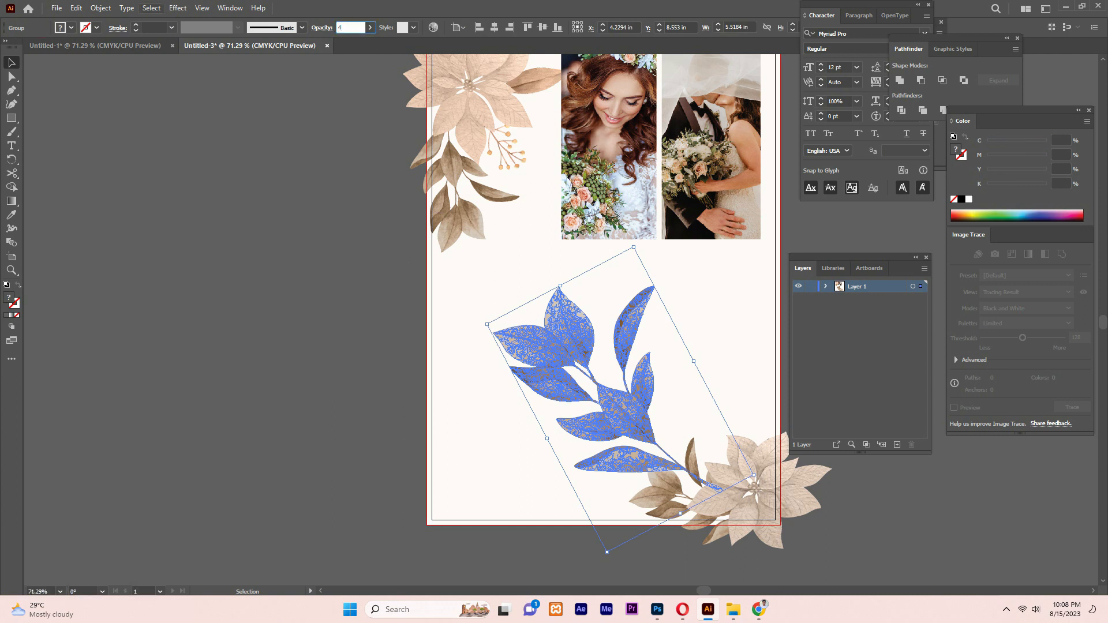
{"action": "type", "text": "10"}
{"action": "key", "text": "Return"}
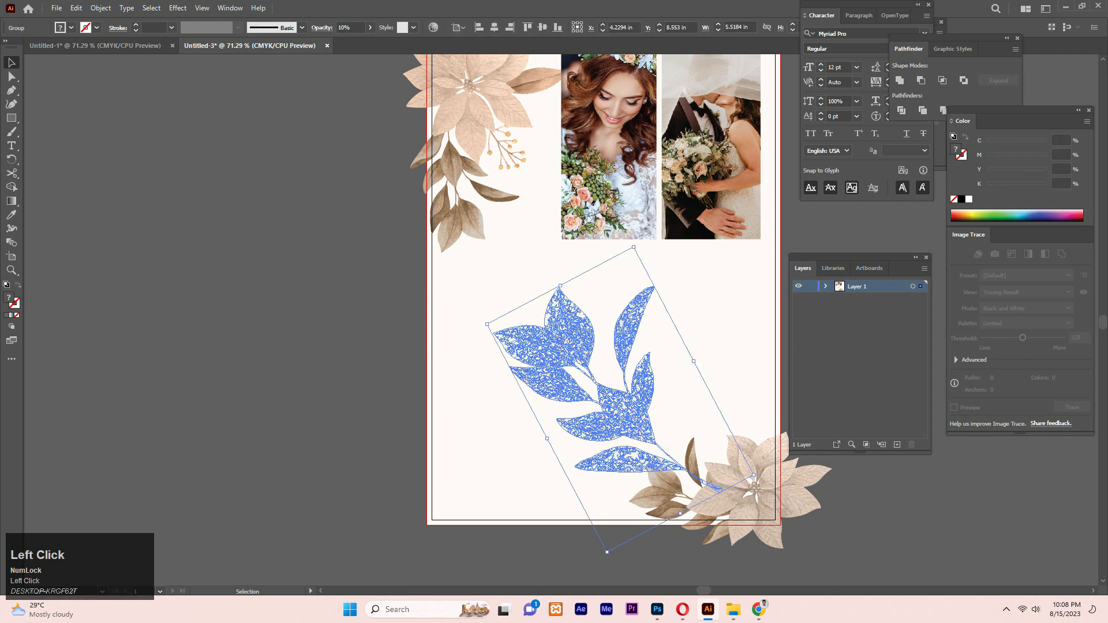
{"action": "left_click_drag", "start_coordinate": [588, 321], "coordinate": [583, 315]}
Step: Lock the faded leafy branch, the upper-left floral artwork and the lower-right poinsettia cluster
{"action": "left_click", "coordinate": [100, 8]}
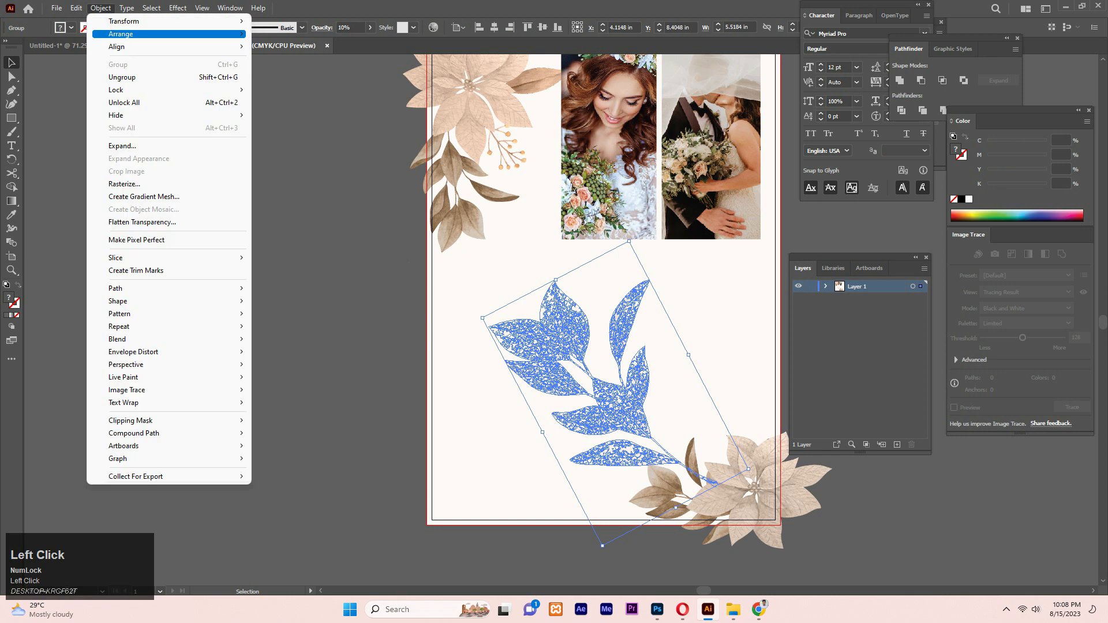
{"action": "mouse_move", "coordinate": [116, 89]}
{"action": "left_click", "coordinate": [277, 90]}
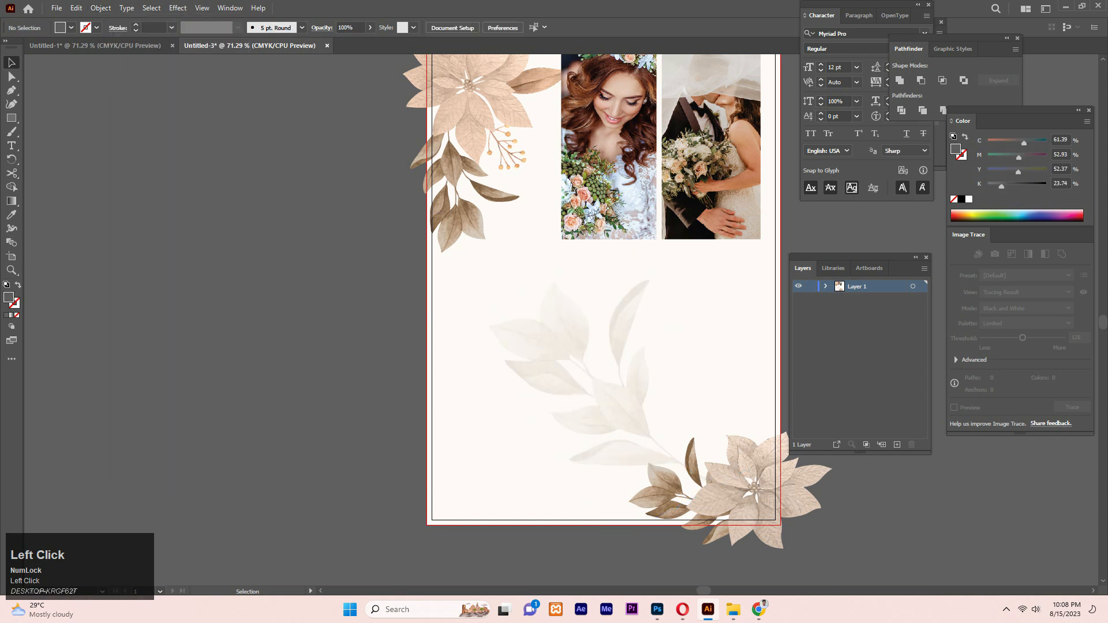
{"action": "left_click", "coordinate": [465, 110]}
{"action": "left_click", "coordinate": [100, 8]}
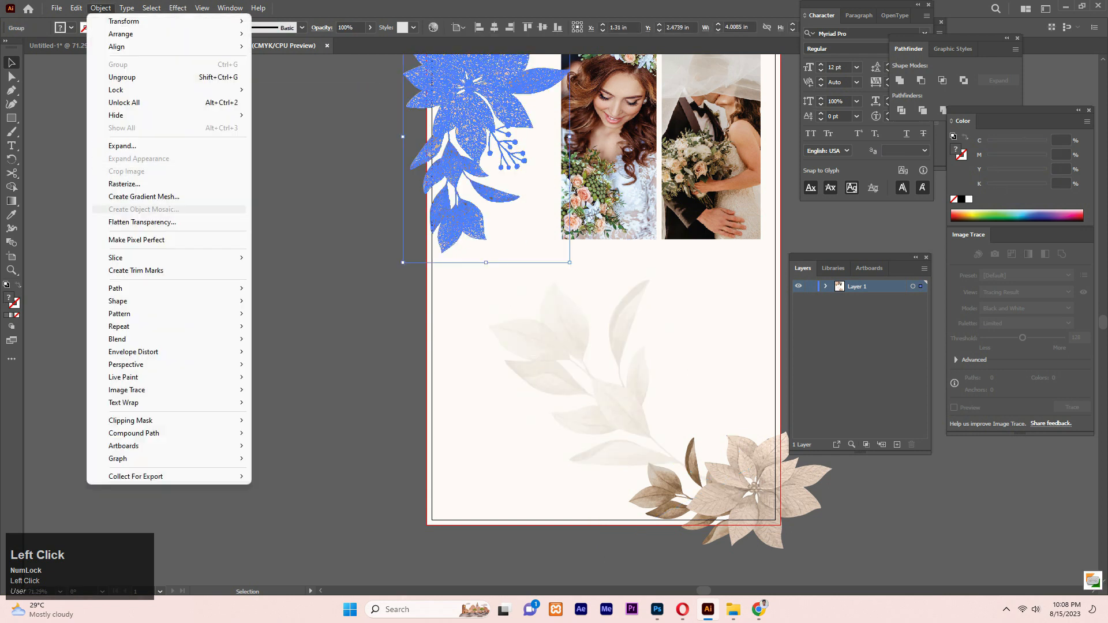
{"action": "mouse_move", "coordinate": [116, 89]}
{"action": "left_click", "coordinate": [278, 90]}
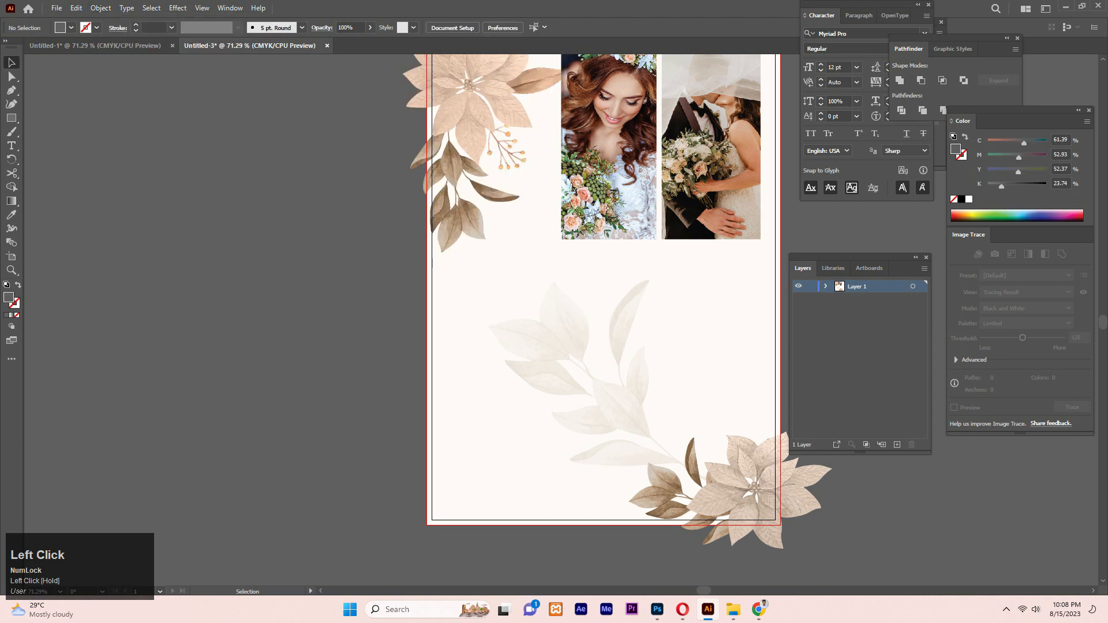
{"action": "left_click", "coordinate": [732, 491]}
{"action": "left_click", "coordinate": [101, 8]}
{"action": "mouse_move", "coordinate": [116, 89]}
{"action": "left_click", "coordinate": [284, 90]}
Step: Copy the "Let Tracy Plan It Presents" line from Untitled-1 into the flyer, slightly below the two wedding photos
{"action": "left_click", "coordinate": [96, 46]}
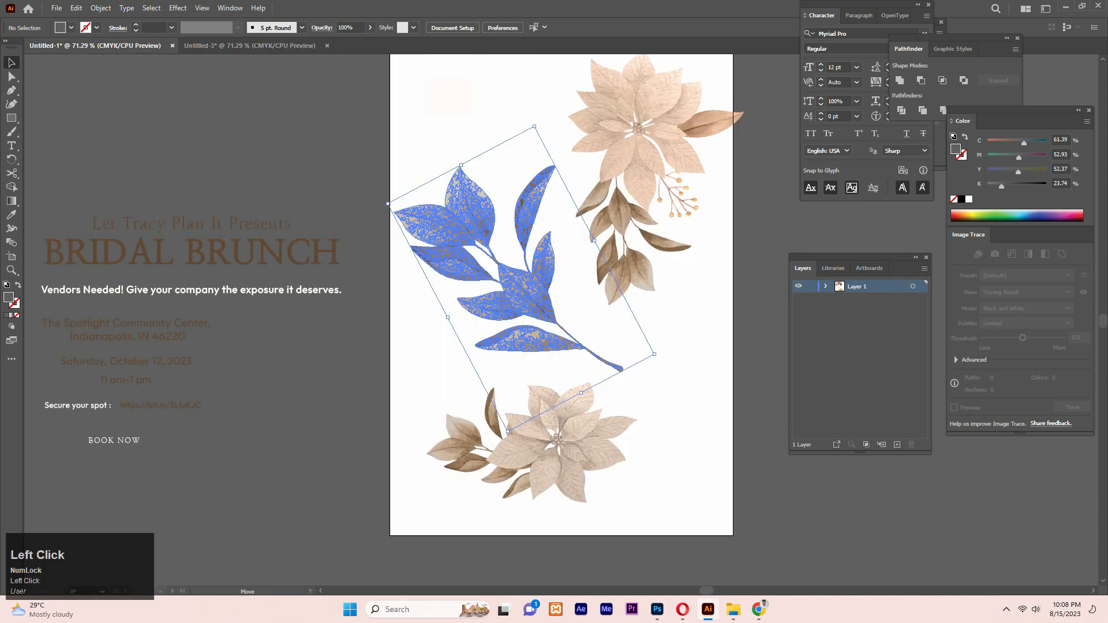
{"action": "left_click_drag", "start_coordinate": [263, 223], "coordinate": [705, 289]}
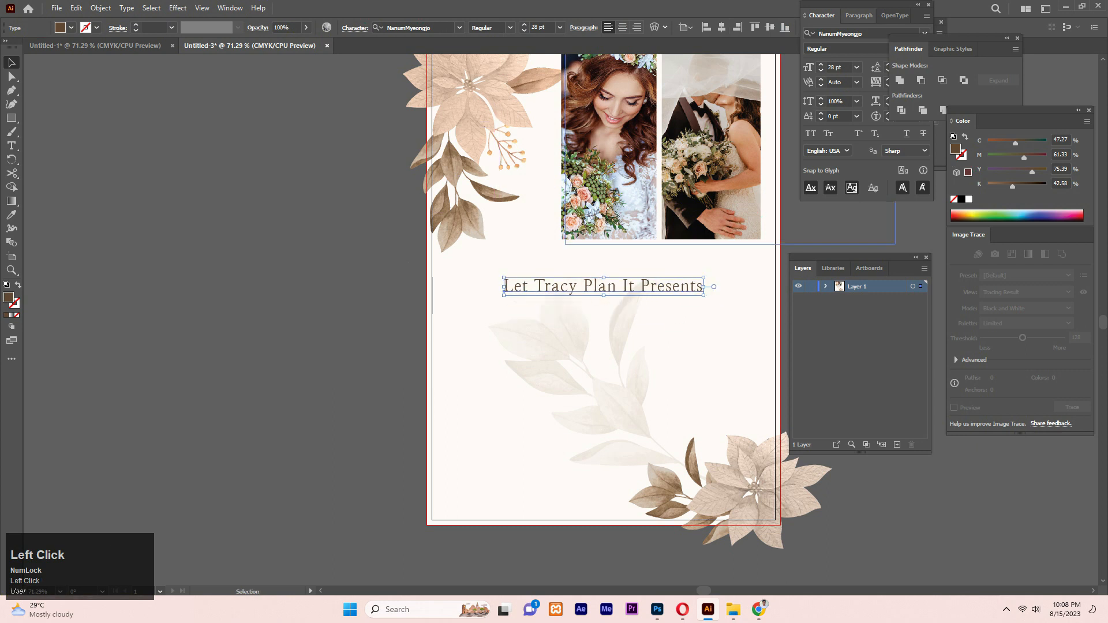
{"action": "key", "text": "Up"}
{"action": "key", "text": "Up"}
{"action": "key", "text": "Up"}
{"action": "key", "text": "Up"}
{"action": "key", "text": "Up"}
{"action": "key", "text": "Up"}
{"action": "key", "text": "Up"}
{"action": "key", "text": "Up"}
{"action": "key", "text": "Up"}
{"action": "key", "text": "Up"}
{"action": "key", "text": "Up"}
{"action": "key", "text": "Up"}
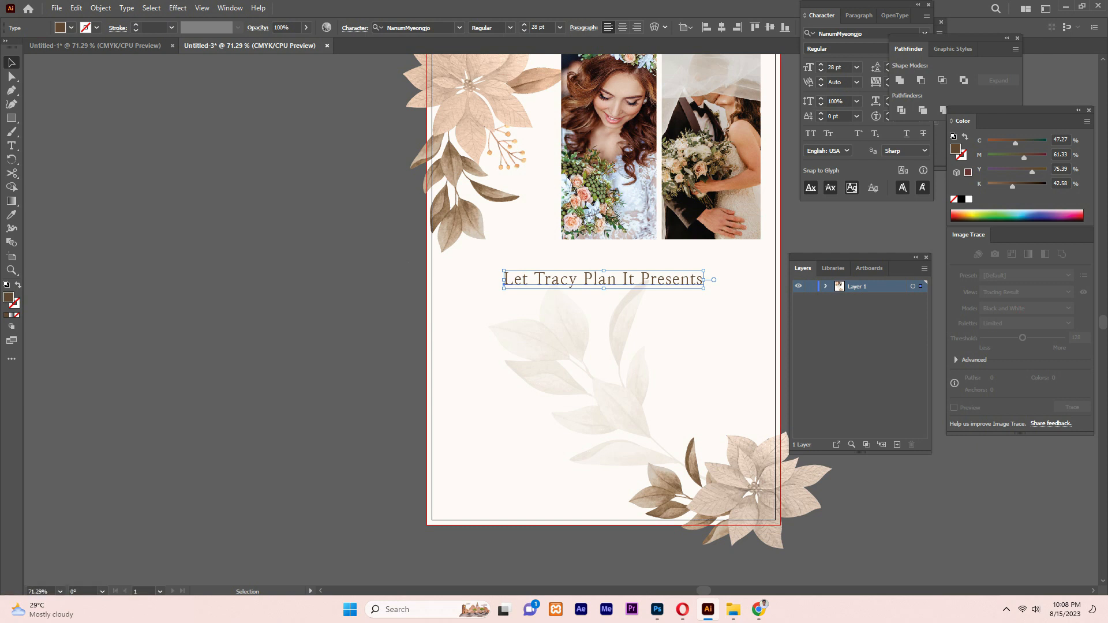
{"action": "left_click", "coordinate": [409, 262]}
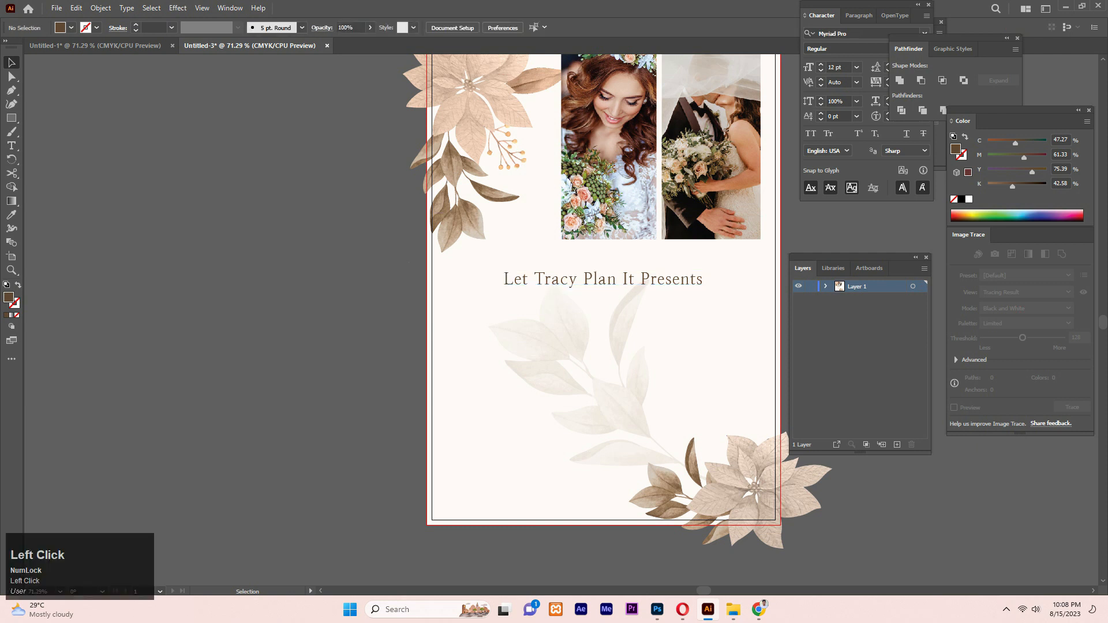
Step: Copy the "BRIDAL BRUNCH" heading from Untitled-1 directly under the presenter line and center it horizontally on the flyer
{"action": "left_click", "coordinate": [95, 46]}
{"action": "left_click", "coordinate": [337, 261]}
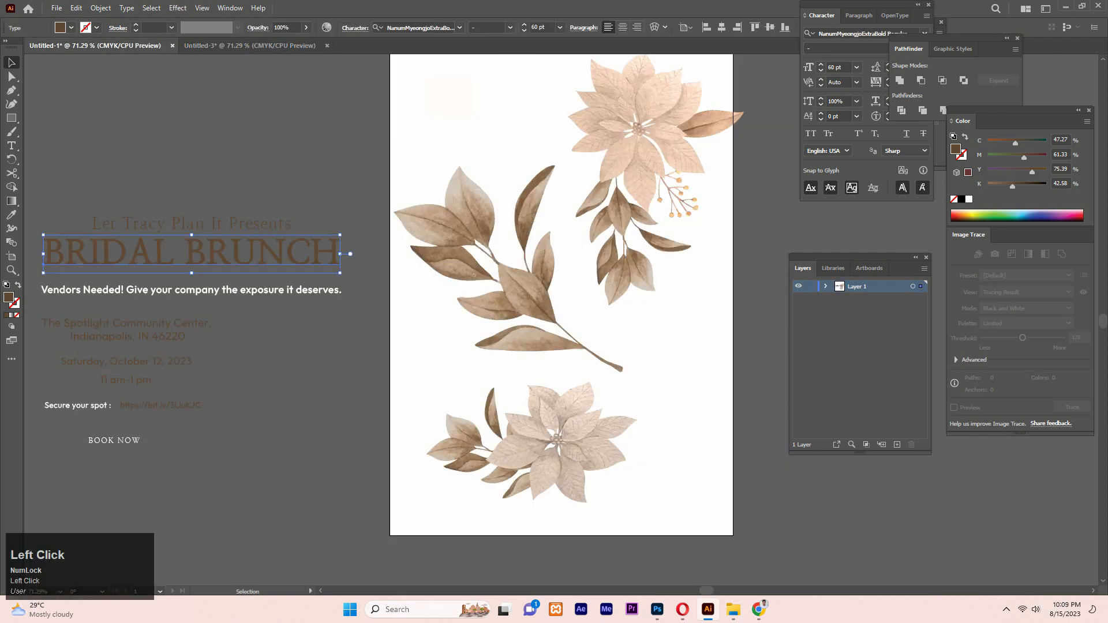
{"action": "left_click_drag", "start_coordinate": [283, 251], "coordinate": [600, 335]}
{"action": "left_click_drag", "start_coordinate": [668, 305], "coordinate": [670, 279]}
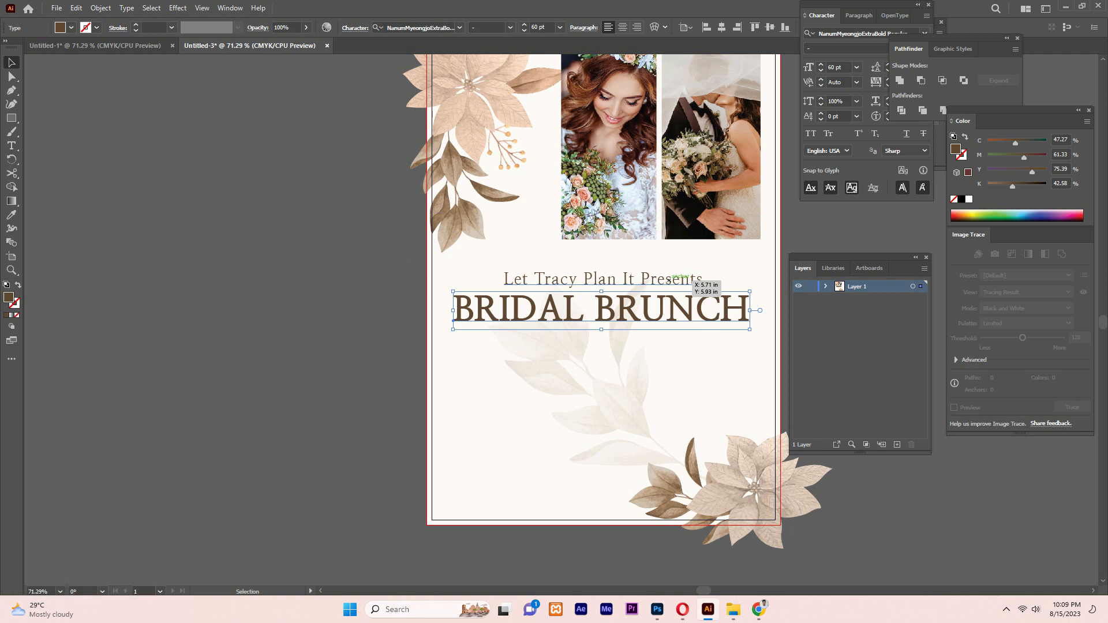
{"action": "left_click", "coordinate": [721, 27]}
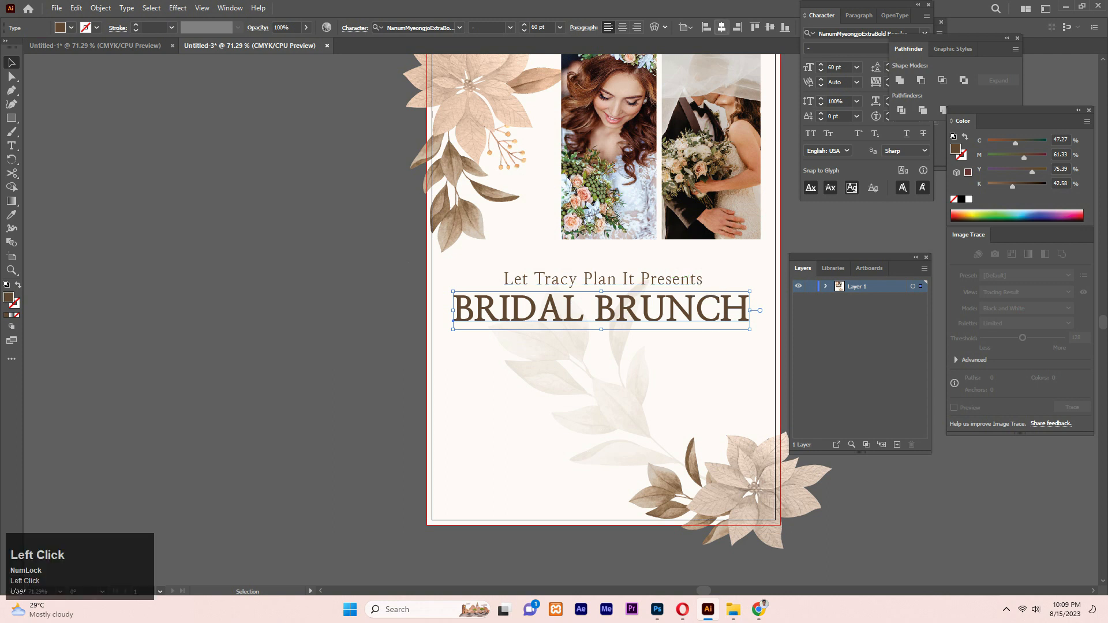
{"action": "left_click", "coordinate": [369, 289]}
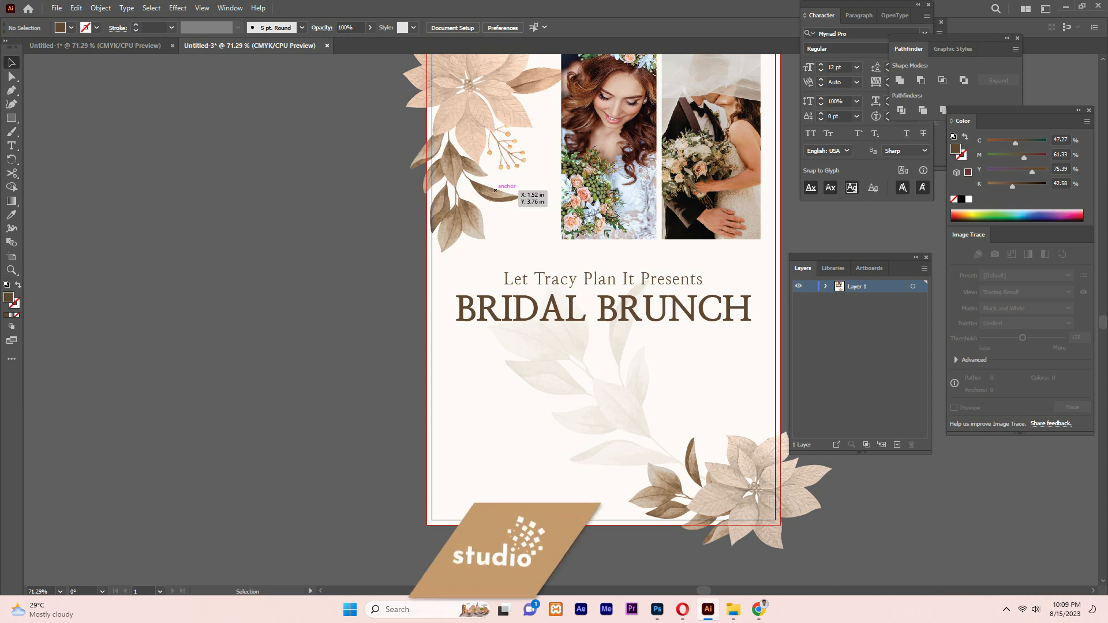
Step: Shift the presenter line and the heading up towards the photos together and center each horizontally
{"action": "left_click", "coordinate": [585, 285]}
{"action": "left_click", "coordinate": [632, 316], "text": "shift"}
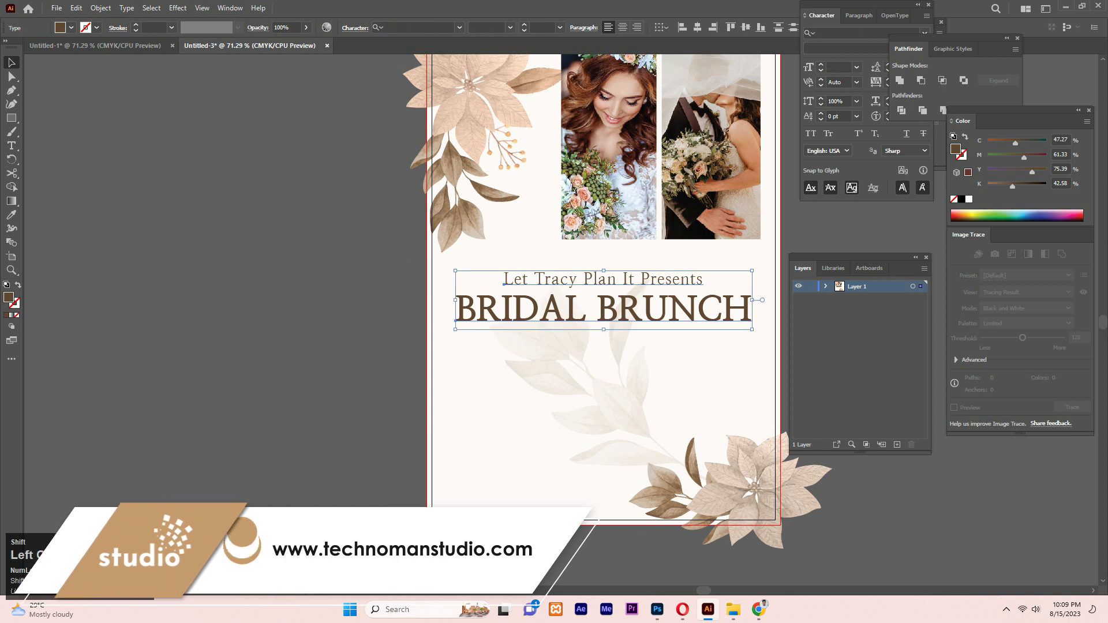
{"action": "left_click_drag", "start_coordinate": [632, 315], "coordinate": [632, 307]}
{"action": "left_click", "coordinate": [640, 358]}
{"action": "left_click", "coordinate": [632, 301]}
{"action": "left_click", "coordinate": [722, 28]}
{"action": "left_click", "coordinate": [540, 250]}
{"action": "left_click", "coordinate": [546, 270]}
{"action": "left_click", "coordinate": [722, 27]}
{"action": "left_click", "coordinate": [626, 353]}
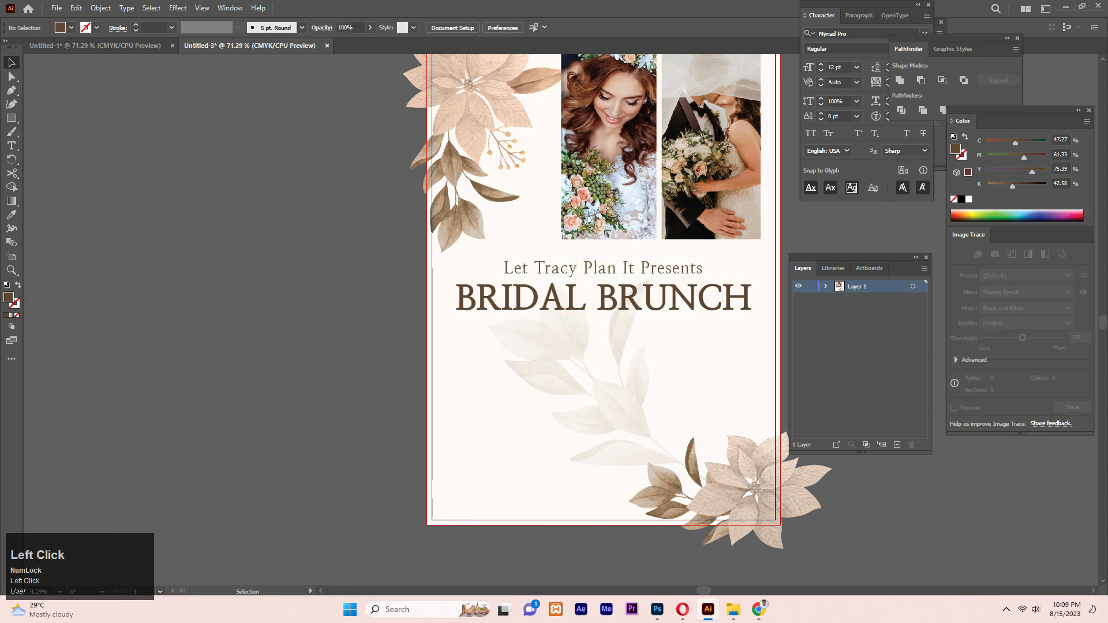
Step: Copy the "Vendors Needed!" line from Untitled-1 beside the flyer and draw a full-width rectangle about 8.52 by 0.67 in below the heading
{"action": "left_click", "coordinate": [95, 46]}
{"action": "mouse_move", "coordinate": [257, 355]}
{"action": "left_mouse_down"}
{"action": "mouse_move", "coordinate": [249, 46]}
{"action": "mouse_move", "coordinate": [584, 365]}
{"action": "mouse_move", "coordinate": [266, 362]}
{"action": "left_mouse_up"}
{"action": "left_click", "coordinate": [12, 119]}
{"action": "left_click_drag", "start_coordinate": [427, 318], "coordinate": [781, 347]}
{"action": "key", "text": "Down"}
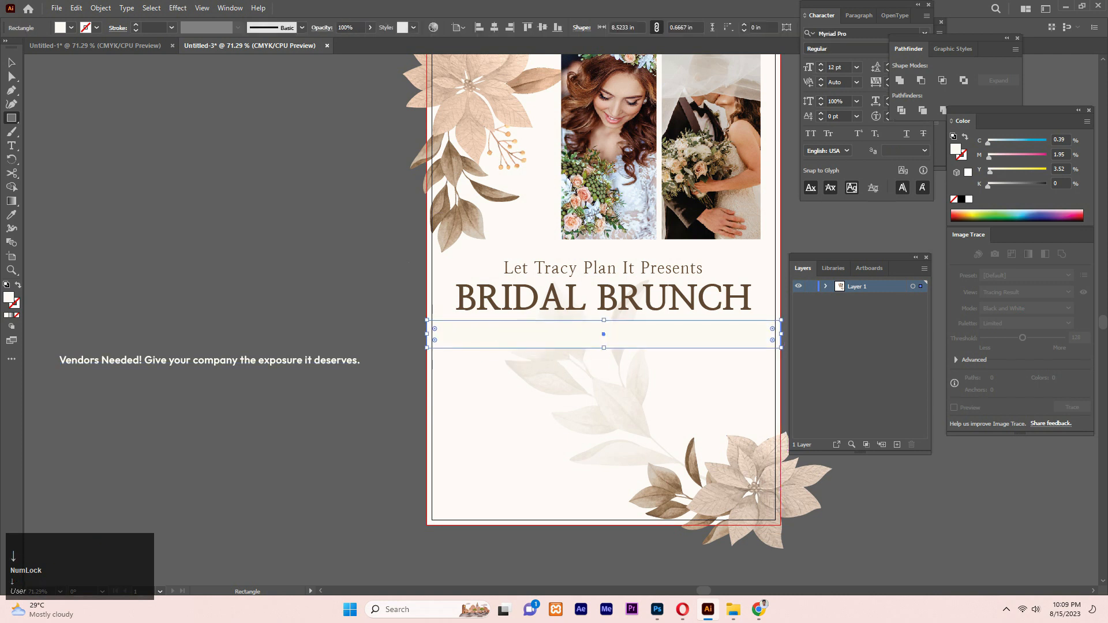
Step: Fill the full-width rectangle with the brown sampled from the "BRIDAL BRUNCH" heading
{"action": "key", "text": "i"}
{"action": "left_click", "coordinate": [603, 298]}
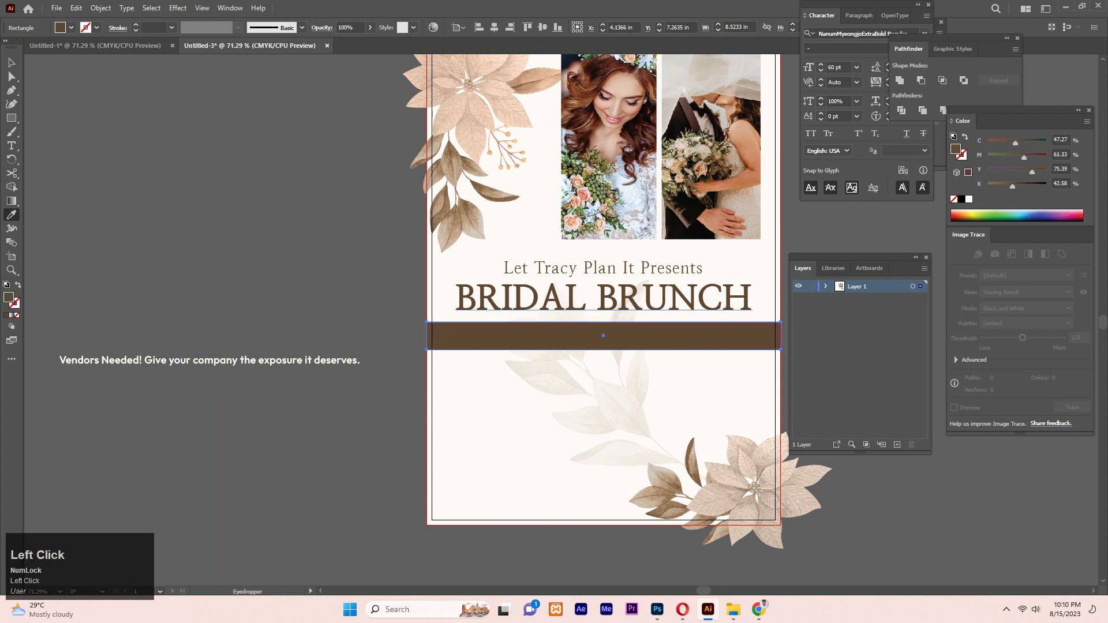
{"action": "left_click", "coordinate": [11, 63]}
{"action": "left_click", "coordinate": [220, 276]}
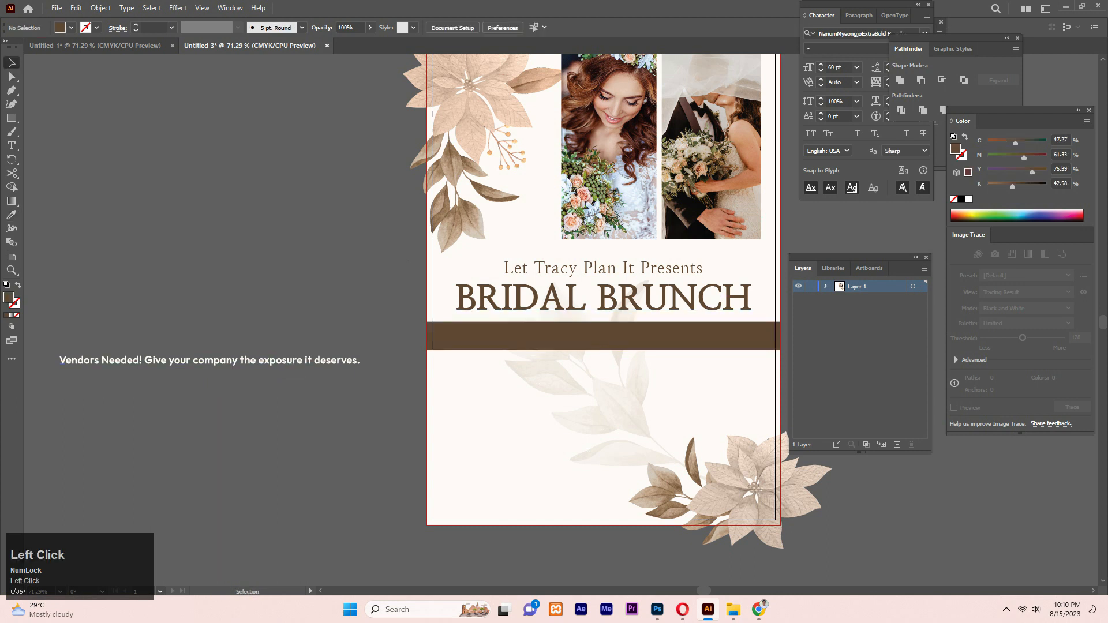
Step: Move the "Vendors Needed!" line onto the brown band, bring it to the front and center it horizontally
{"action": "left_click_drag", "start_coordinate": [260, 365], "coordinate": [660, 339]}
{"action": "right_click", "coordinate": [659, 340]}
{"action": "mouse_move", "coordinate": [750, 281]}
{"action": "left_click", "coordinate": [863, 280]}
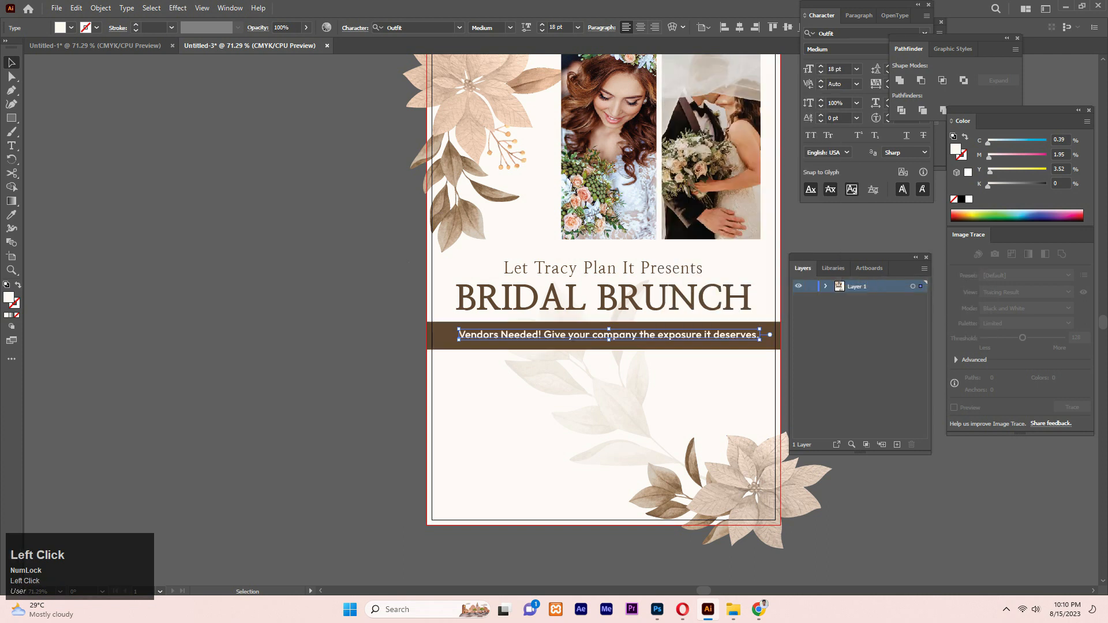
{"action": "left_click", "coordinate": [740, 28]}
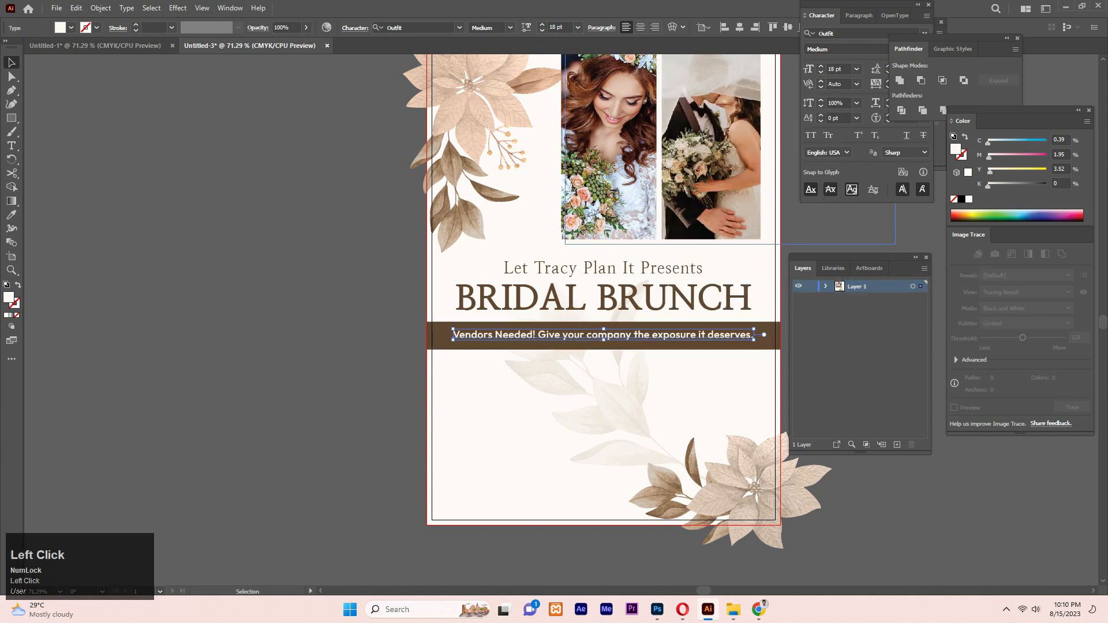
{"action": "left_click", "coordinate": [226, 293]}
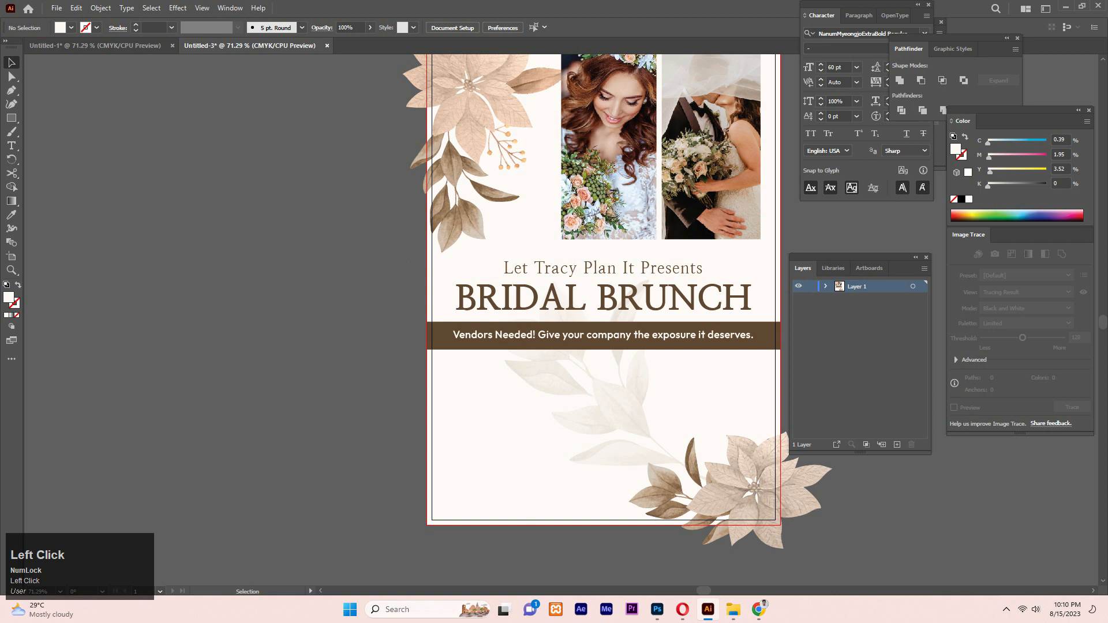
Step: Copy the two-line venue text from Untitled-1 into the flyer, below the brown band on the left
{"action": "scroll", "coordinate": [603, 319], "scroll_direction": "up", "scroll_amount": 3}
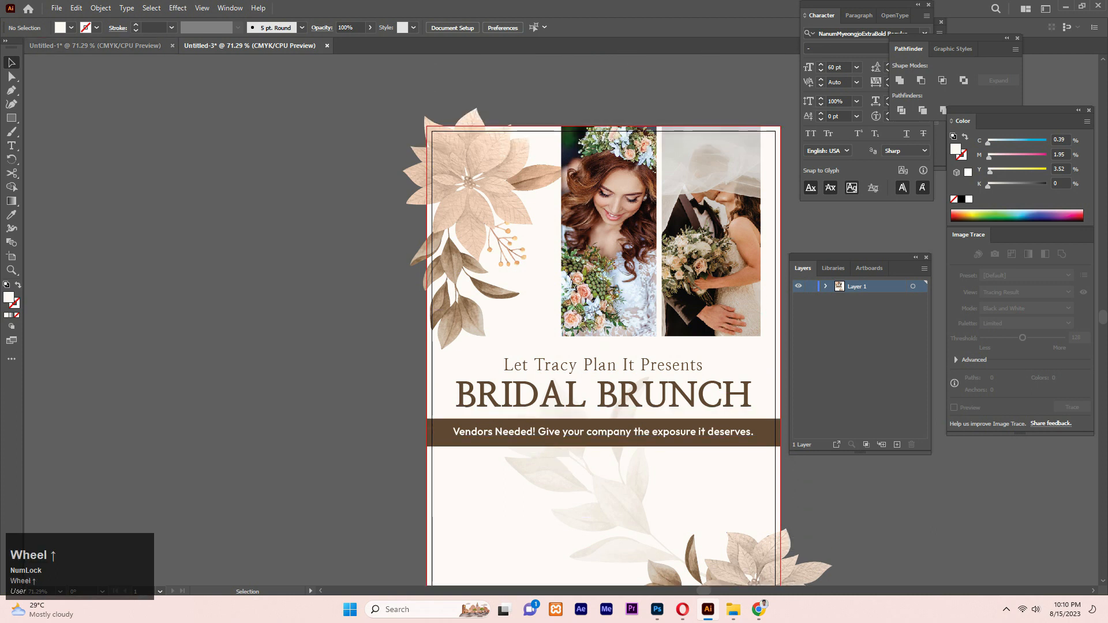
{"action": "left_click", "coordinate": [95, 45]}
{"action": "left_click_drag", "start_coordinate": [96, 392], "coordinate": [538, 414]}
{"action": "scroll", "coordinate": [528, 501], "scroll_direction": "down", "scroll_amount": 2}
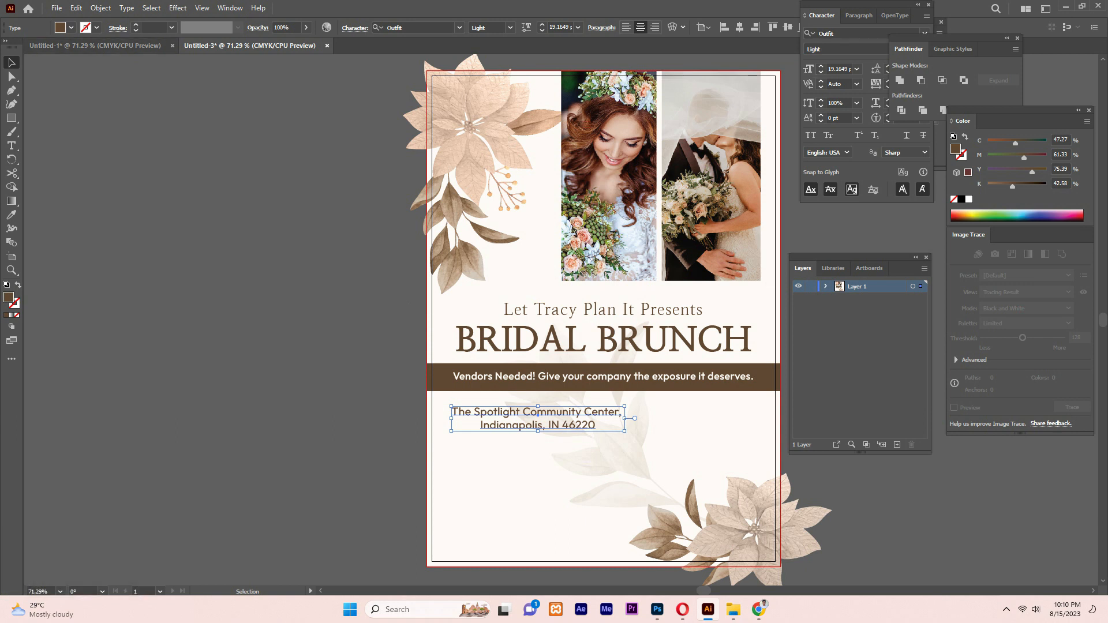
Step: Show the rulers, add a vertical guide at the left edge of the tagline and align the venue text to it
{"action": "key", "text": "ctrl+r"}
{"action": "left_click_drag", "start_coordinate": [431, 496], "coordinate": [453, 497]}
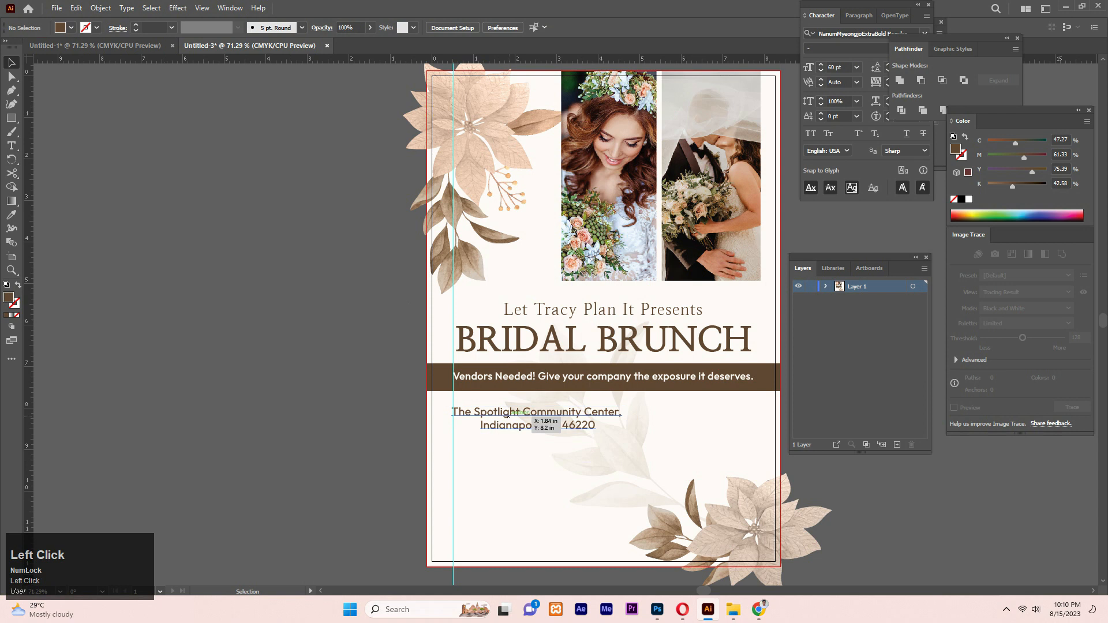
{"action": "key", "text": "Right"}
{"action": "key", "text": "Up"}
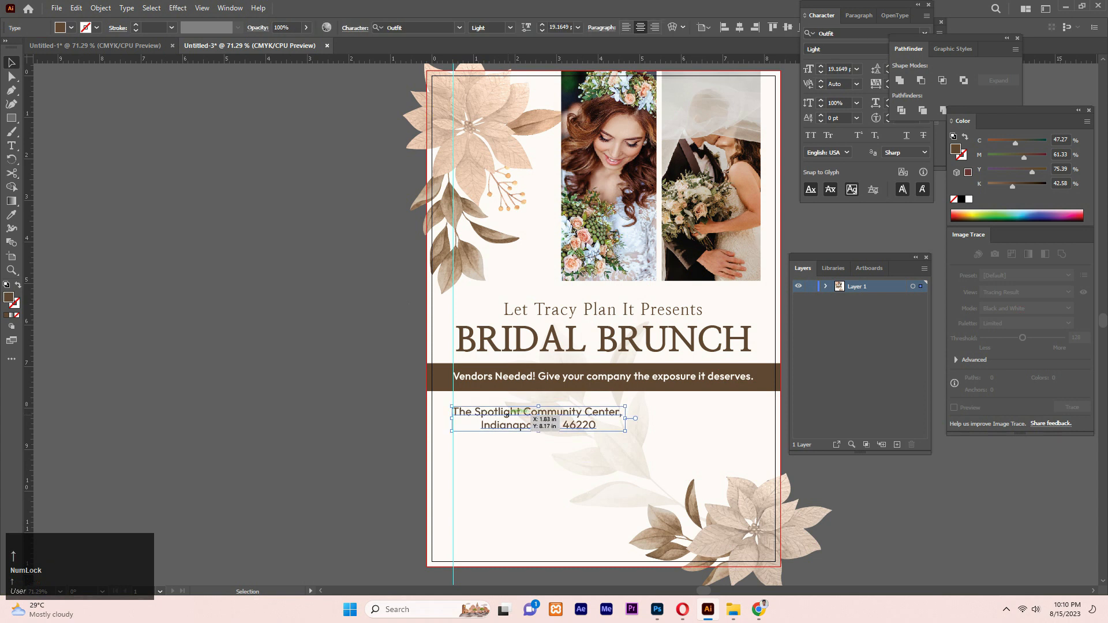
{"action": "left_click", "coordinate": [370, 323]}
Step: Copy the "Saturday, October 12, 2023" and "11 am-1 pm" lines from Untitled-1 to below the venue text
{"action": "left_click", "coordinate": [98, 46]}
{"action": "left_click", "coordinate": [154, 429]}
{"action": "left_click", "coordinate": [151, 445], "text": "shift"}
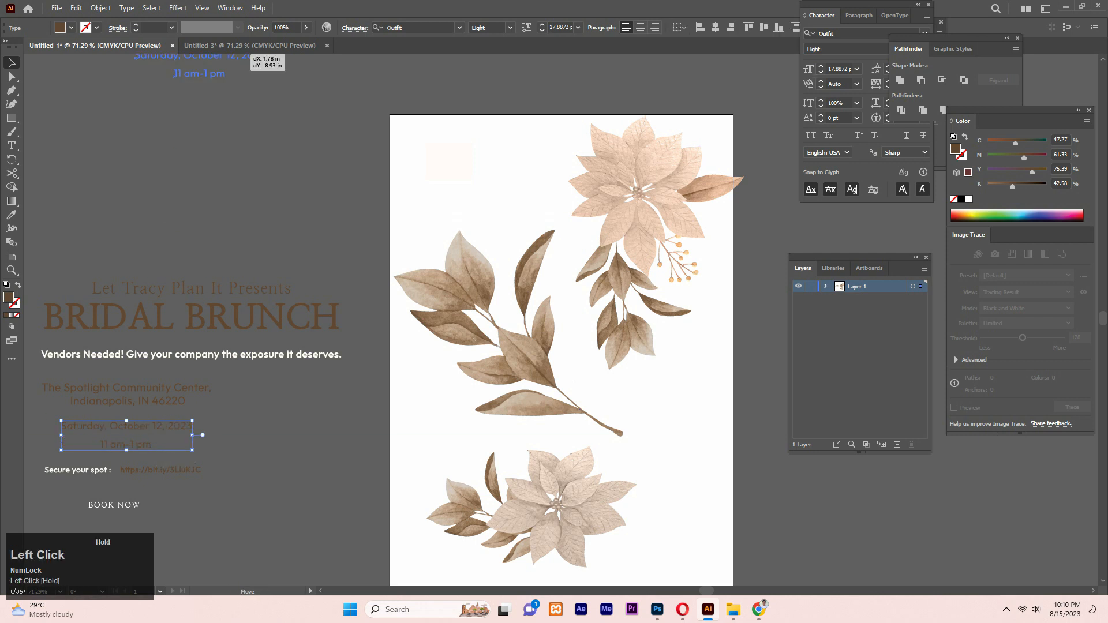
{"action": "left_click", "coordinate": [250, 46]}
{"action": "left_click_drag", "start_coordinate": [529, 470], "coordinate": [565, 450]}
{"action": "left_click_drag", "start_coordinate": [475, 464], "coordinate": [489, 472]}
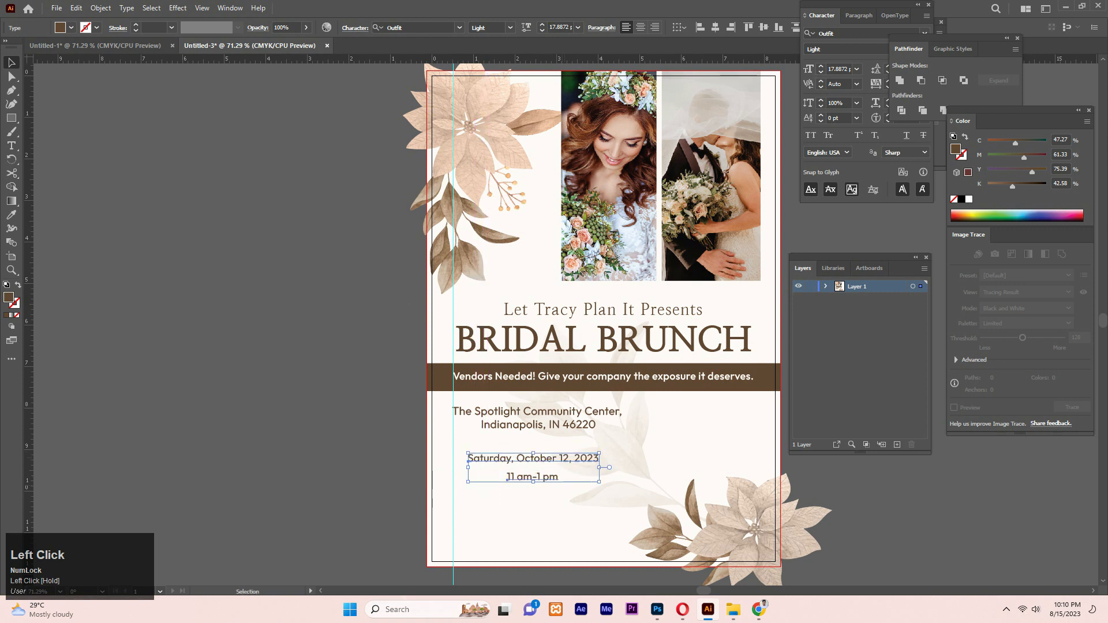
{"action": "left_click", "coordinate": [373, 456]}
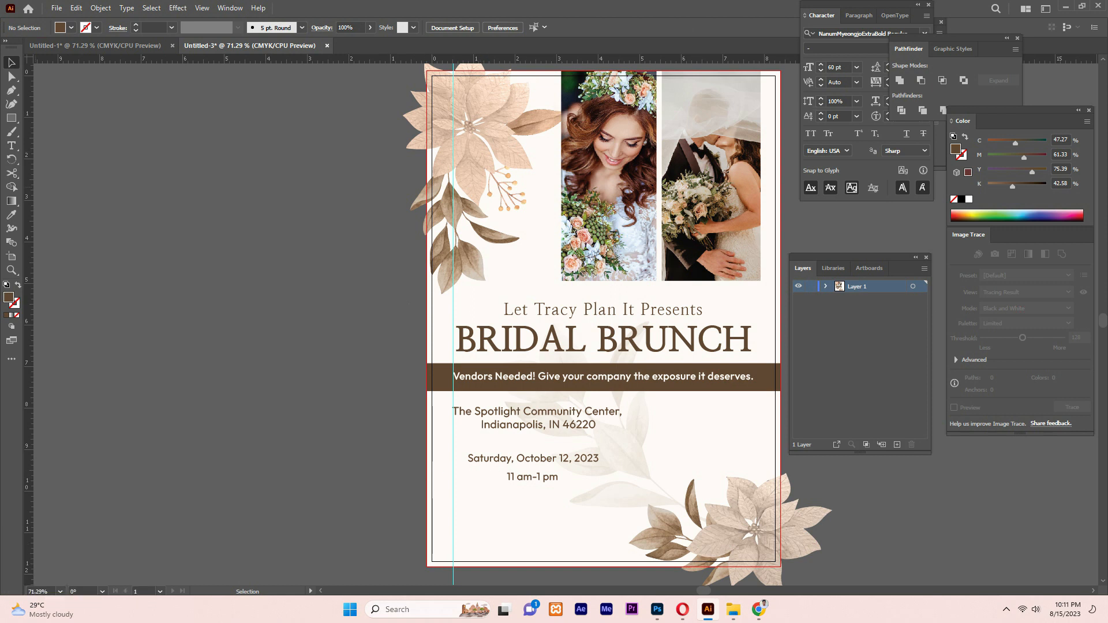
Step: Draw a four-sided polygon on the empty area beside the flyer with a brown 1 pt stroke and no fill
{"action": "right_click", "coordinate": [11, 118]}
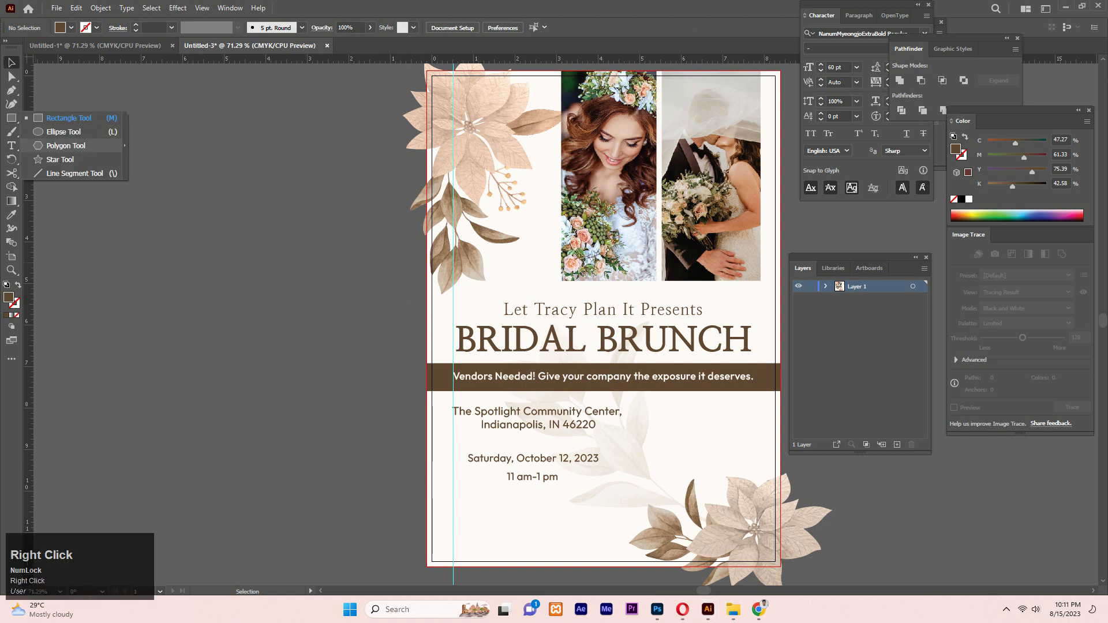
{"action": "left_click", "coordinate": [54, 149]}
{"action": "left_click_drag", "start_coordinate": [258, 308], "coordinate": [274, 342]}
{"action": "key", "text": "Down"}
{"action": "key", "text": "Down"}
{"action": "left_click", "coordinate": [18, 285]}
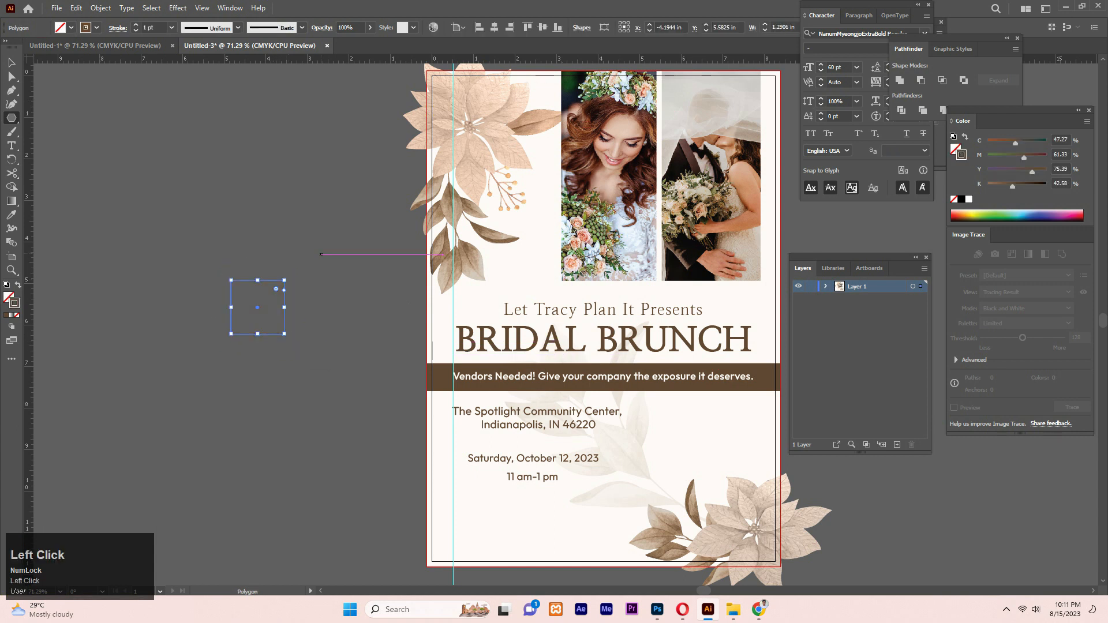
Step: Scale and rotate the square into a small diamond and place it below the time line
{"action": "key", "text": "v"}
{"action": "left_click_drag", "start_coordinate": [287, 278], "coordinate": [491, 497]}
{"action": "scroll", "coordinate": [421, 323], "scroll_direction": "down", "scroll_amount": 1}
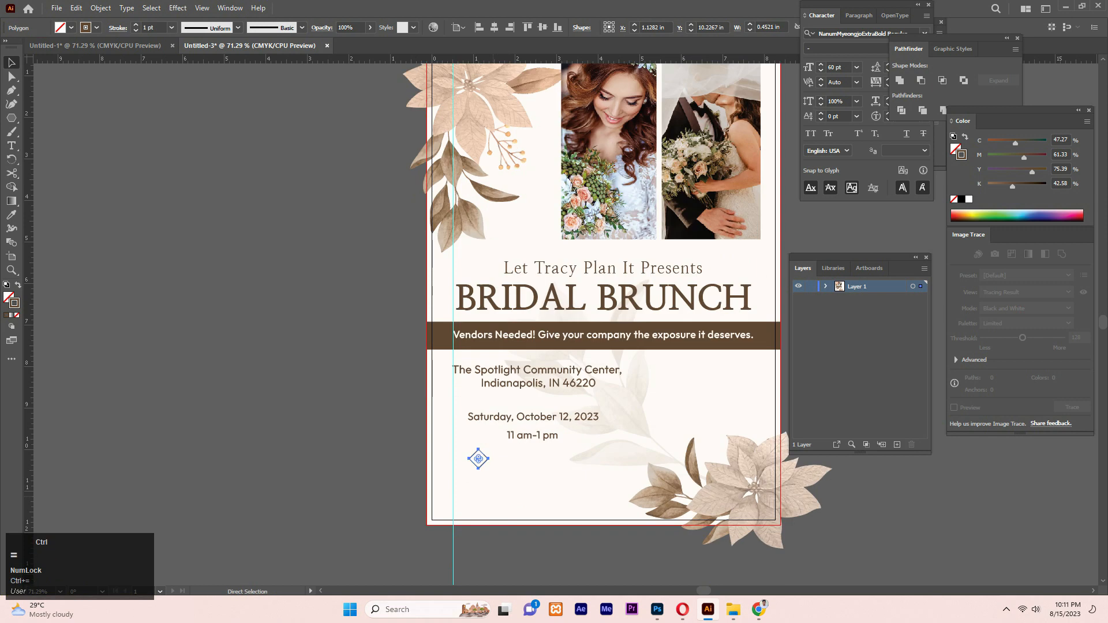
Step: Shrink the diamond to about 0.31 in wide and place it to the left of the "11 am-1 pm" line
{"action": "key", "text": "ctrl+equal"}
{"action": "key", "text": "ctrl+equal"}
{"action": "key", "text": "ctrl+equal"}
{"action": "left_click_drag", "start_coordinate": [589, 329], "coordinate": [583, 326]}
{"action": "left_click", "coordinate": [521, 369]}
{"action": "left_click_drag", "start_coordinate": [521, 370], "coordinate": [471, 488]}
{"action": "left_click_drag", "start_coordinate": [522, 433], "coordinate": [518, 379]}
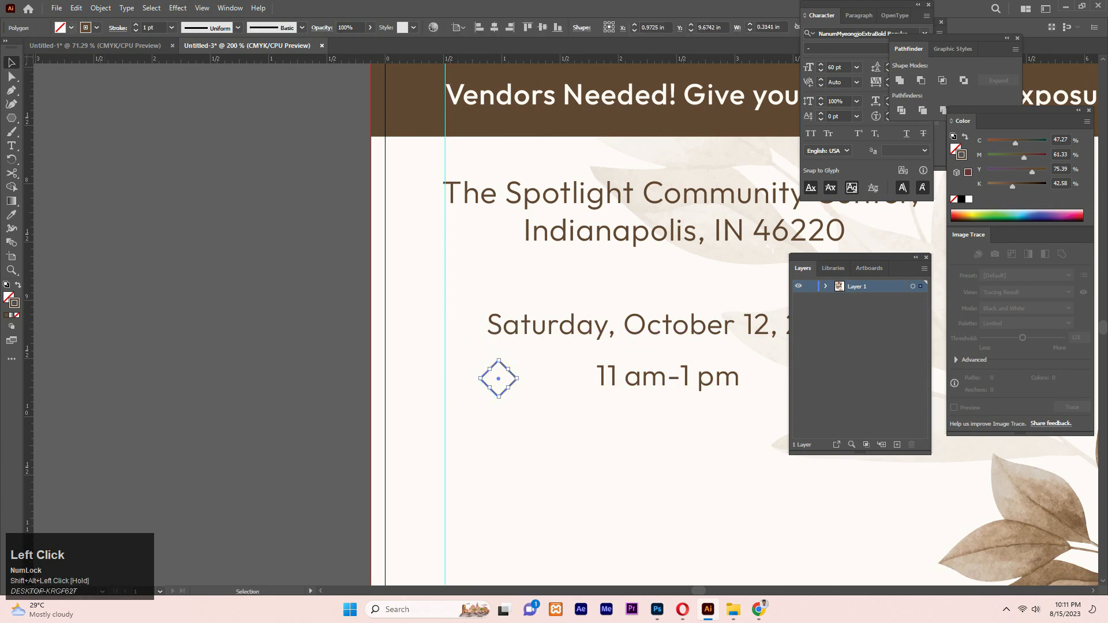
Step: Duplicate the diamond to the right so the two overlap, and expand the fill and stroke of both
{"action": "left_click", "coordinate": [540, 368]}
{"action": "left_click_drag", "start_coordinate": [517, 378], "coordinate": [535, 379]}
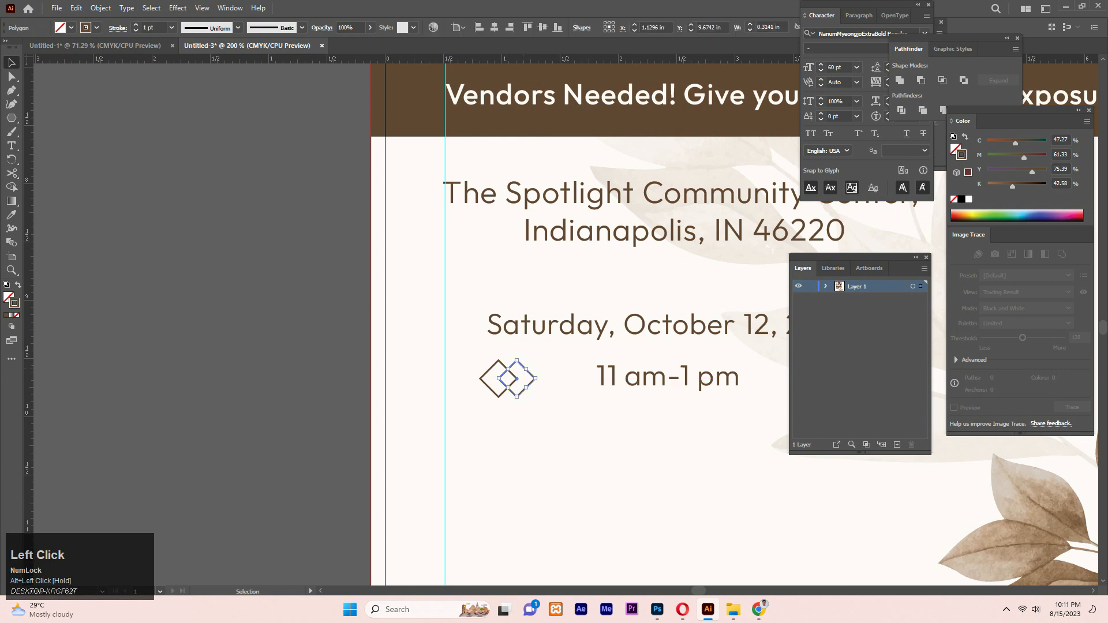
{"action": "left_click", "coordinate": [489, 370], "text": "shift"}
{"action": "left_click", "coordinate": [100, 7]}
{"action": "left_click", "coordinate": [115, 147]}
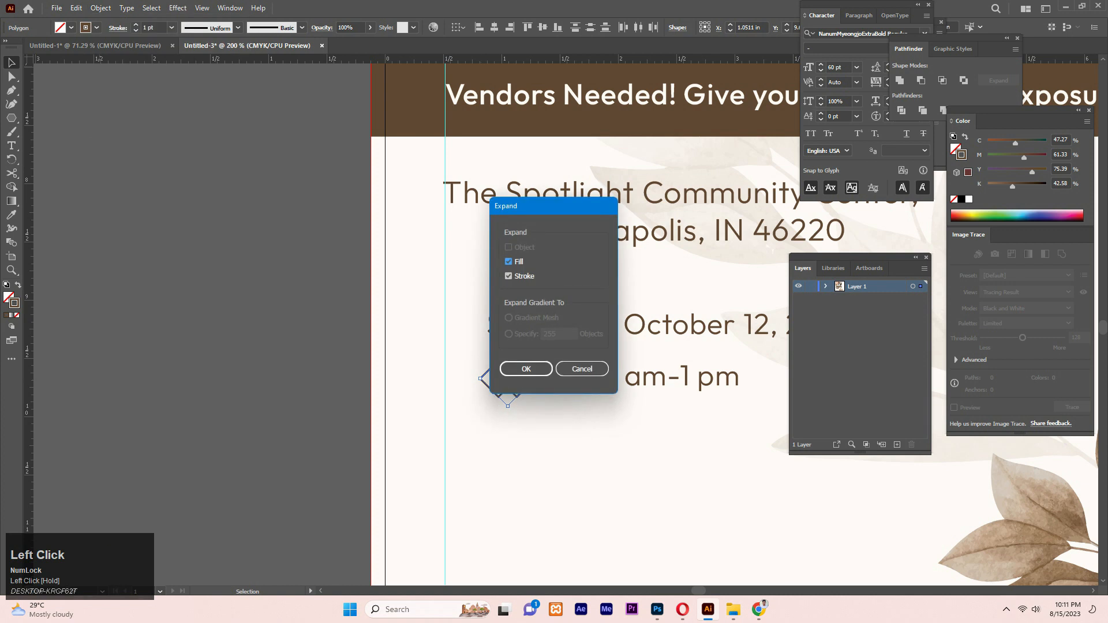
{"action": "left_click", "coordinate": [526, 368]}
Step: Place the diamond pair against the guide between date and time, and draw a brown 1 pt horizontal line about 3 in long from it
{"action": "left_click_drag", "start_coordinate": [526, 370], "coordinate": [327, 331]}
{"action": "key", "text": "p"}
{"action": "left_click", "coordinate": [343, 331]}
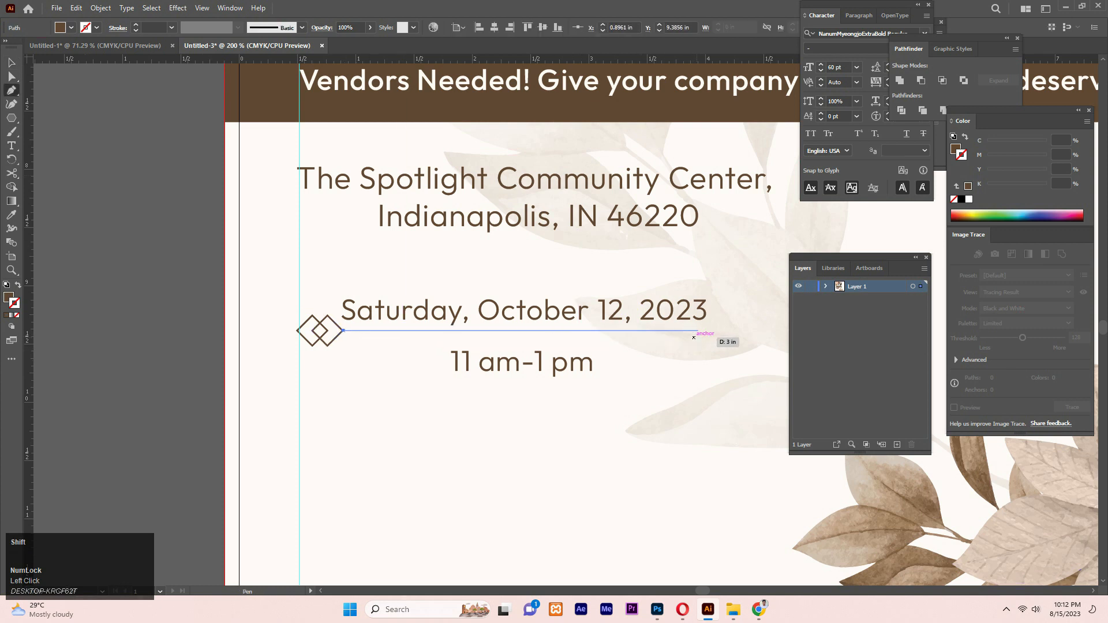
{"action": "left_click", "coordinate": [711, 336], "text": "shift"}
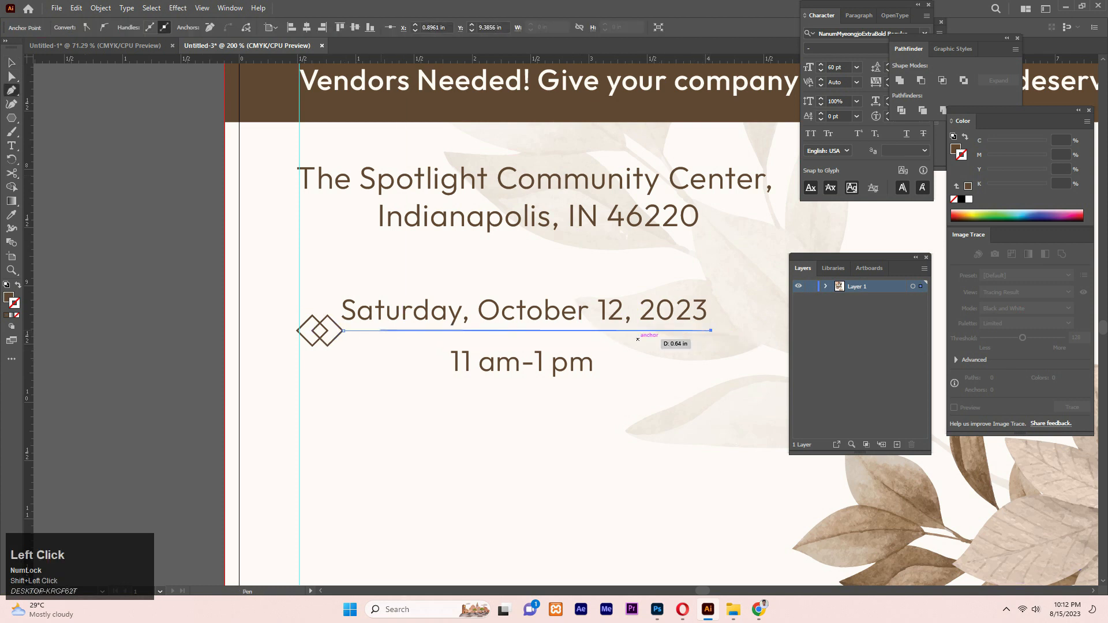
{"action": "left_click", "coordinate": [18, 284]}
{"action": "key", "text": "v"}
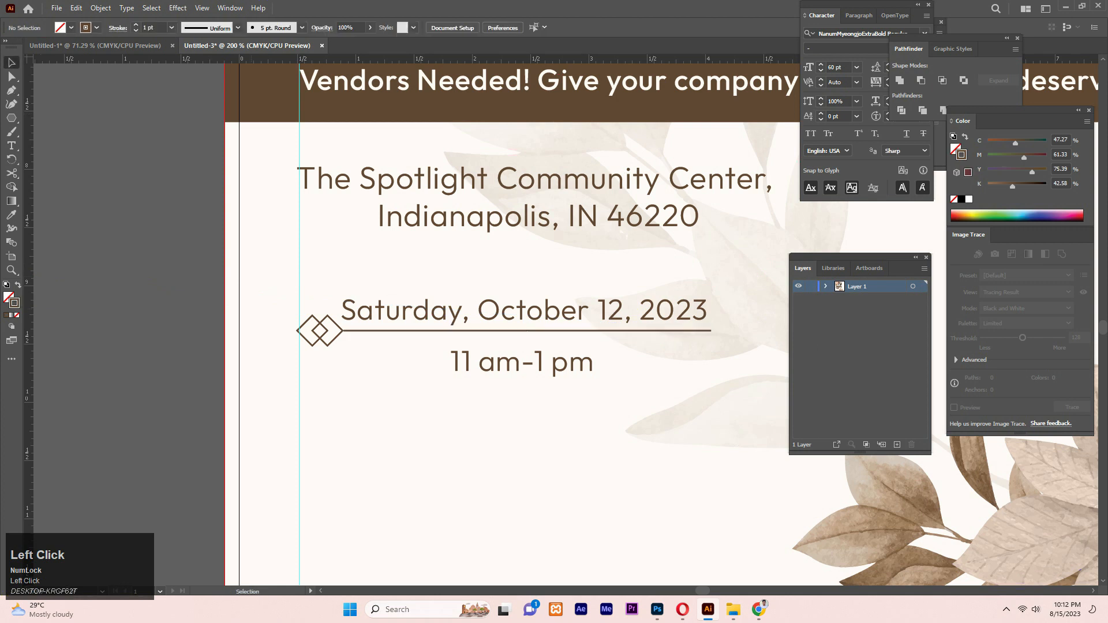
Step: Copy the diamond pair to the right end of the divider line
{"action": "left_click", "coordinate": [372, 331]}
{"action": "left_click_drag", "start_coordinate": [269, 314], "coordinate": [734, 330]}
{"action": "left_click", "coordinate": [727, 300]}
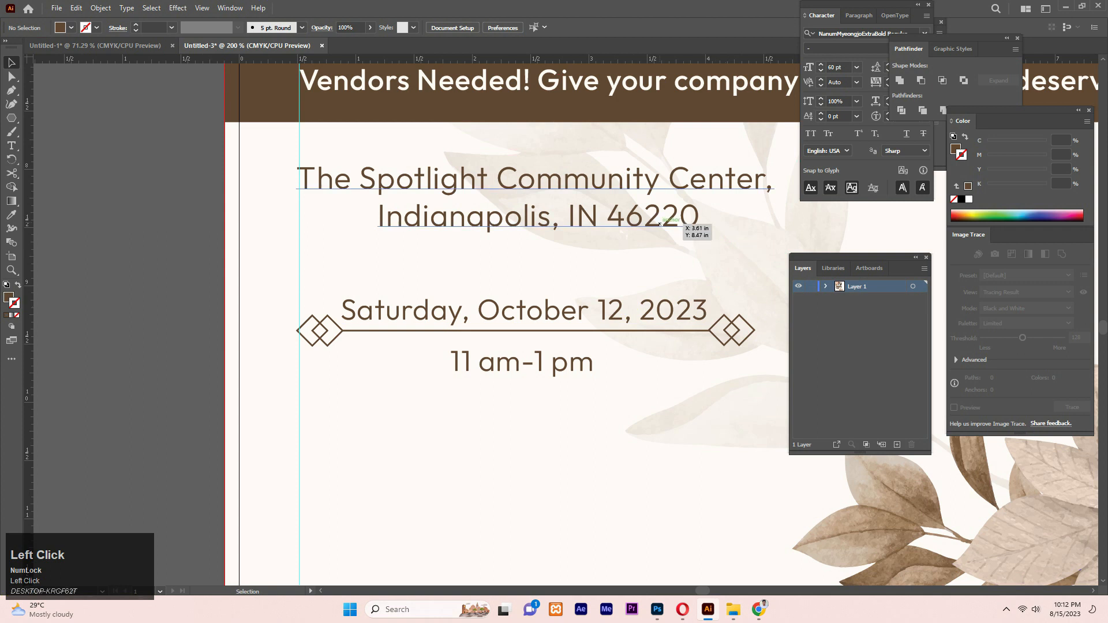
Step: Move the "11 am-1 pm" line slightly up, closer to the divider line
{"action": "left_click", "coordinate": [537, 361]}
{"action": "key", "text": "Up"}
{"action": "key", "text": "Up"}
{"action": "key", "text": "Up"}
{"action": "key", "text": "Up"}
{"action": "key", "text": "Up"}
{"action": "left_click", "coordinate": [602, 355]}
{"action": "left_click", "coordinate": [523, 357]}
{"action": "key", "text": "Down"}
{"action": "key", "text": "Down"}
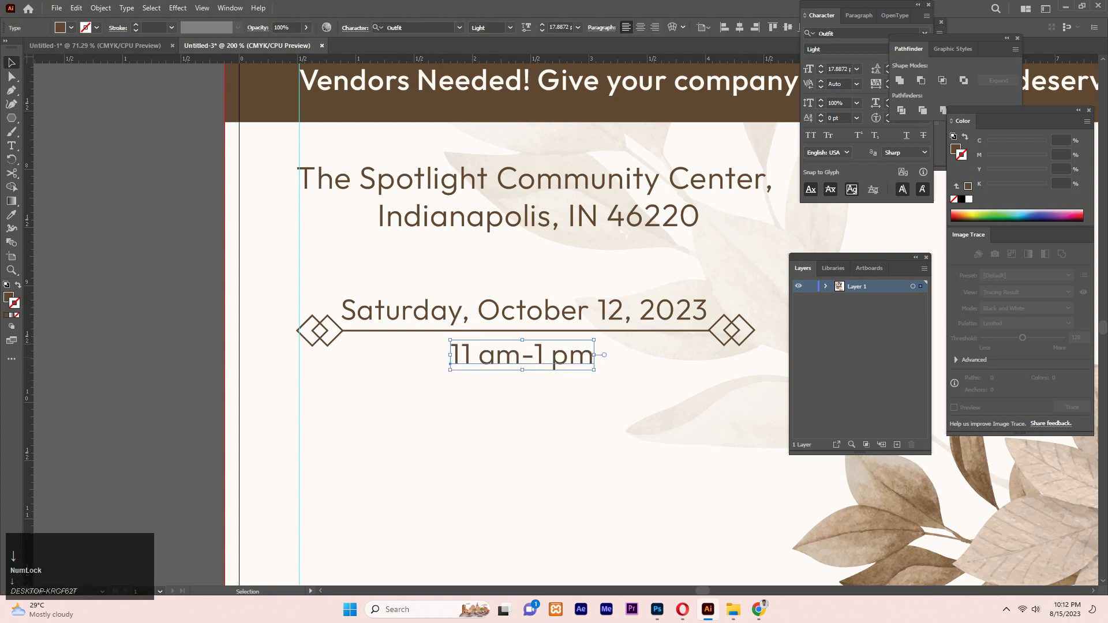
{"action": "left_click", "coordinate": [523, 404]}
Step: Select the divider line with its diamond pairs and move it slightly down, closer to the time text
{"action": "left_click_drag", "start_coordinate": [342, 339], "coordinate": [344, 342]}
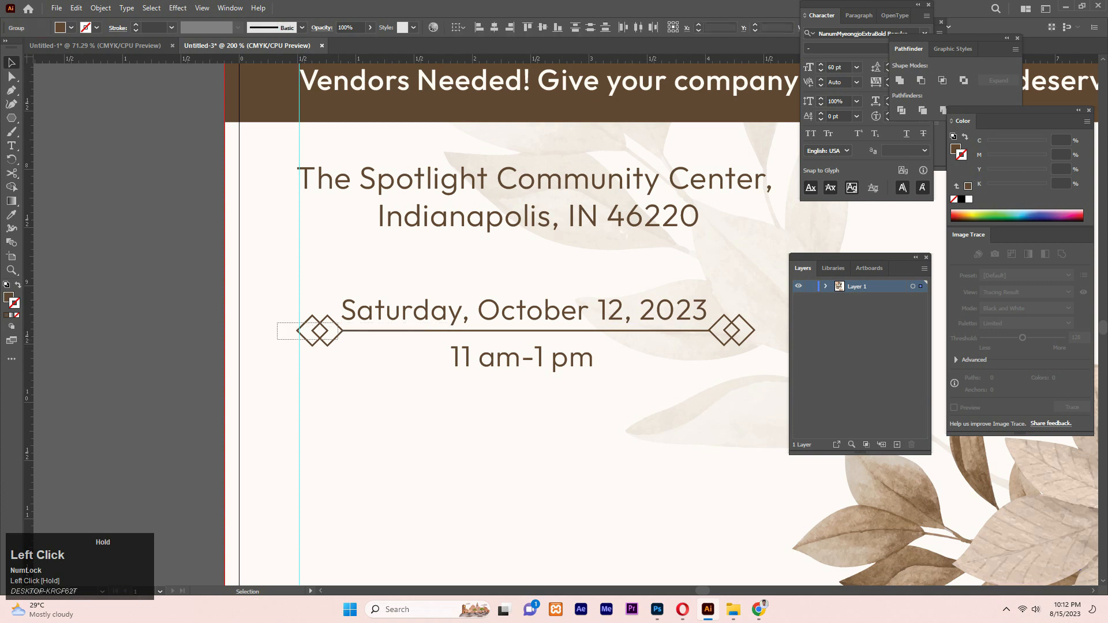
{"action": "left_click", "coordinate": [732, 338], "text": "shift"}
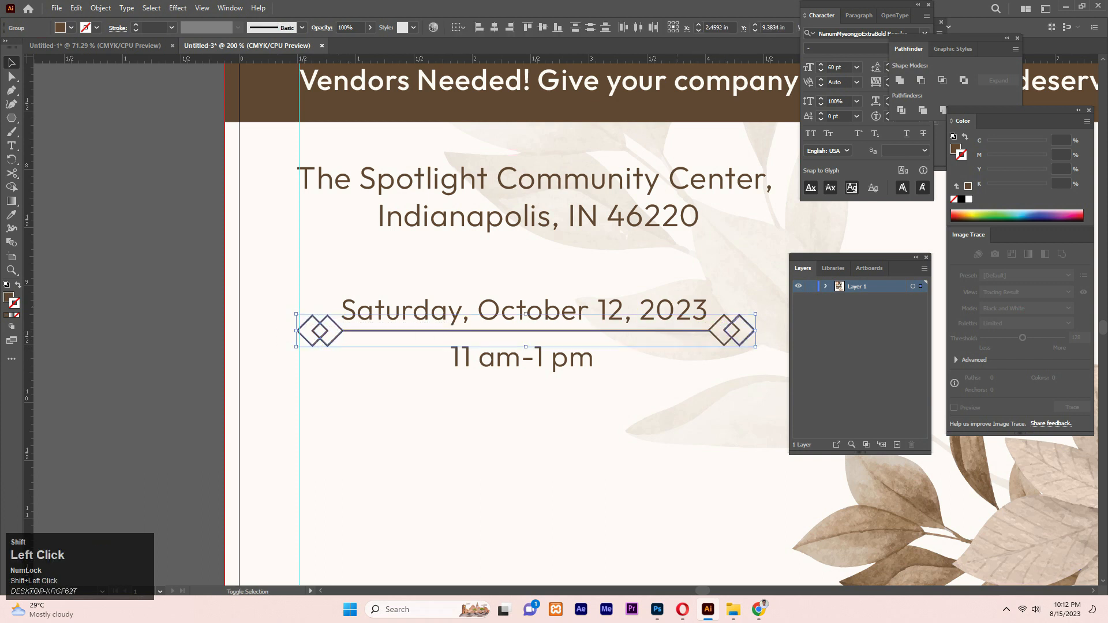
{"action": "left_click", "coordinate": [691, 331], "text": "shift"}
{"action": "right_click", "coordinate": [675, 332]}
{"action": "left_click", "coordinate": [706, 442]}
{"action": "left_click", "coordinate": [101, 8]}
{"action": "left_click", "coordinate": [110, 144]}
{"action": "left_click", "coordinate": [526, 369]}
{"action": "key", "text": "Down"}
{"action": "key", "text": "Down"}
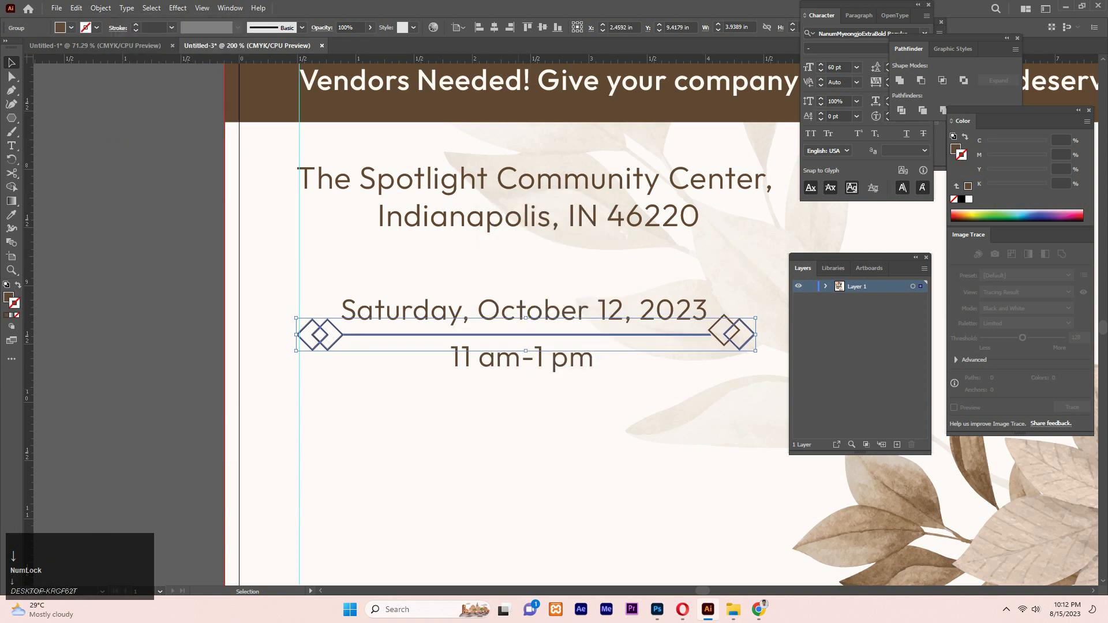
{"action": "left_click", "coordinate": [516, 411]}
Step: Move the date, divider and time together up, closer to the venue text
{"action": "key", "text": "ctrl+minus"}
{"action": "key", "text": "ctrl+minus"}
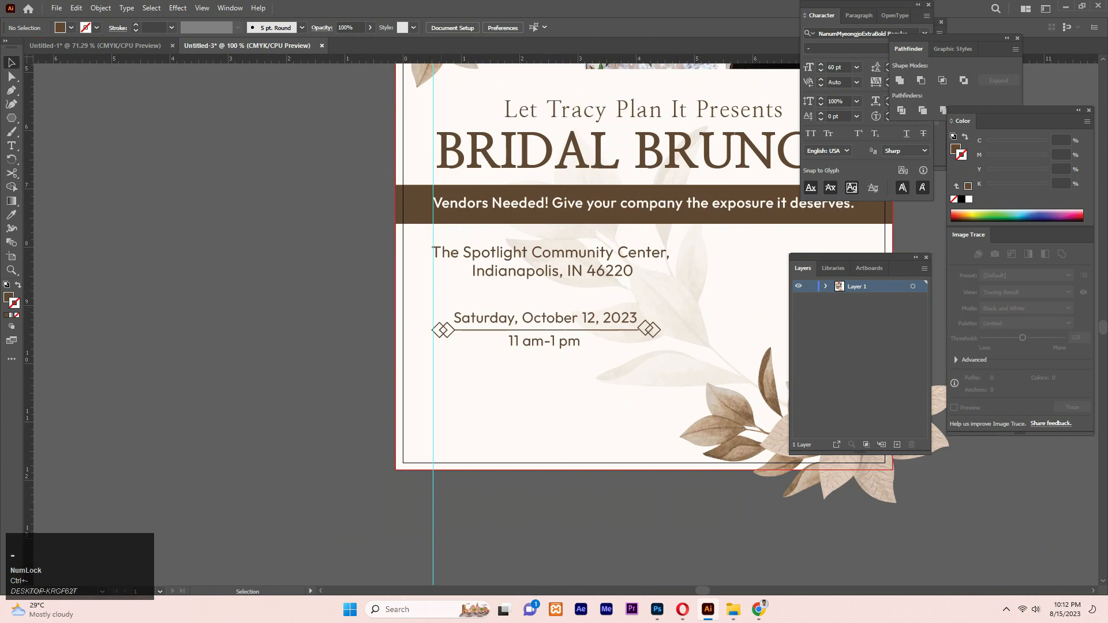
{"action": "left_click_drag", "start_coordinate": [646, 358], "coordinate": [665, 360]}
{"action": "key", "text": "Up"}
{"action": "key", "text": "Up"}
{"action": "key", "text": "Up"}
{"action": "key", "text": "Up"}
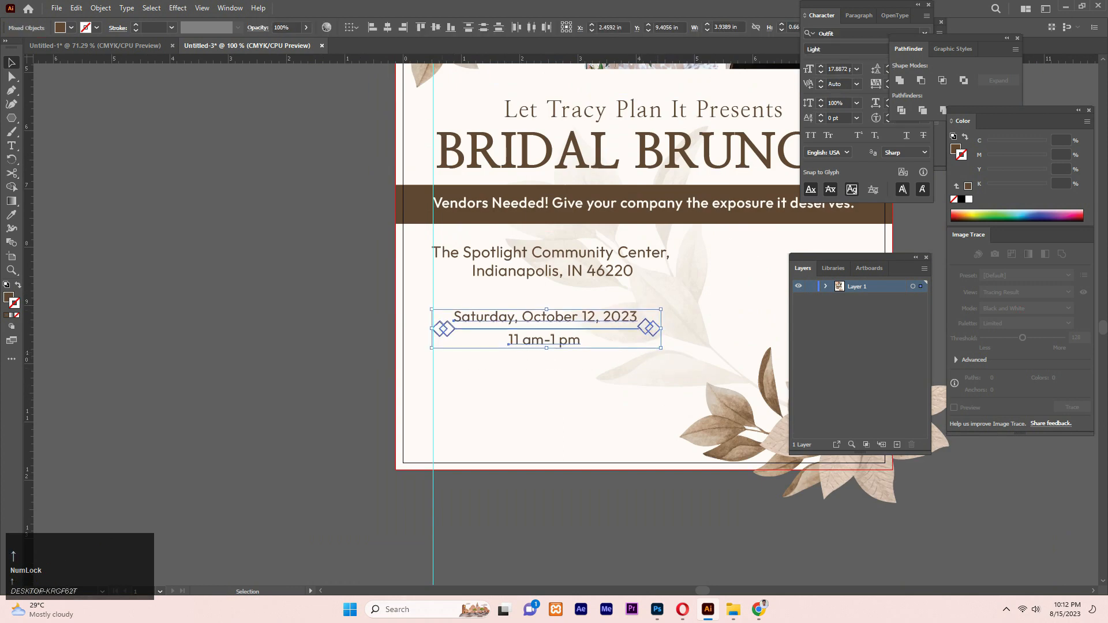
{"action": "key", "text": "Up"}
{"action": "key", "text": "Up"}
{"action": "key", "text": "Up"}
{"action": "key", "text": "Up"}
{"action": "key", "text": "Up"}
{"action": "key", "text": "Up"}
{"action": "key", "text": "Up"}
Step: Nudge the two-line venue text slightly down, away from the brown tagline band
{"action": "left_click", "coordinate": [602, 271]}
{"action": "key", "text": "Down"}
{"action": "key", "text": "Down"}
{"action": "key", "text": "Down"}
{"action": "key", "text": "Up"}
{"action": "key", "text": "Down"}
Step: Move the venue, date, divider and time up slightly as one block
{"action": "left_click_drag", "start_coordinate": [404, 250], "coordinate": [669, 368]}
{"action": "key", "text": "Up"}
{"action": "key", "text": "Up"}
{"action": "key", "text": "Up"}
{"action": "key", "text": "Up"}
{"action": "key", "text": "Up"}
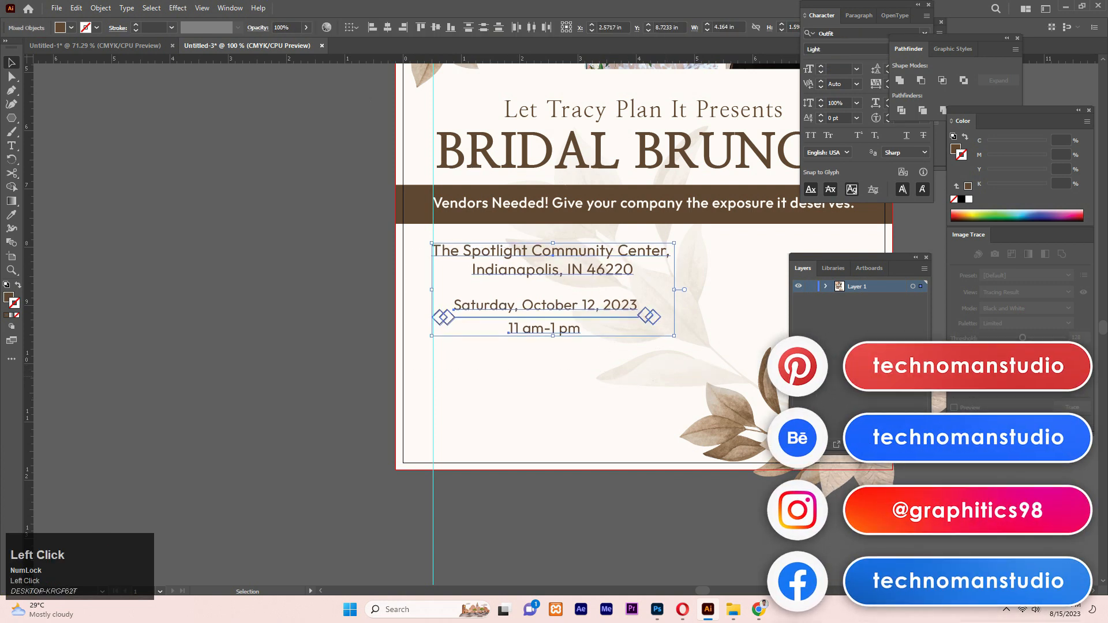
{"action": "left_click", "coordinate": [658, 375]}
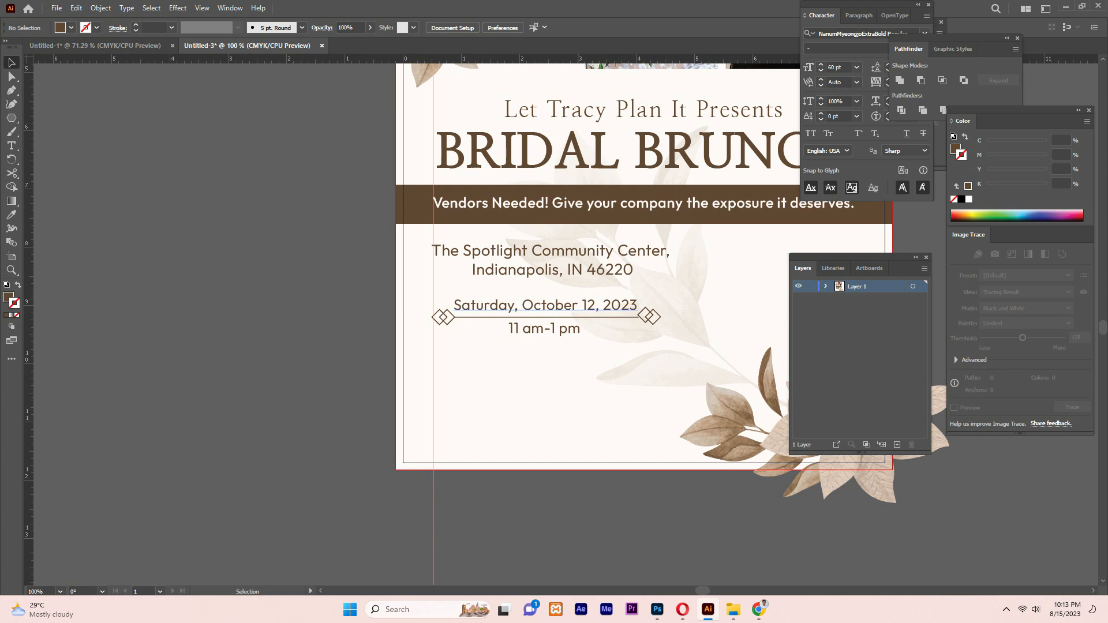
Step: Copy the "Secure your spot :" text from the Untitled-1 document and place it beside the flyer in Untitled-3
{"action": "left_click", "coordinate": [96, 46]}
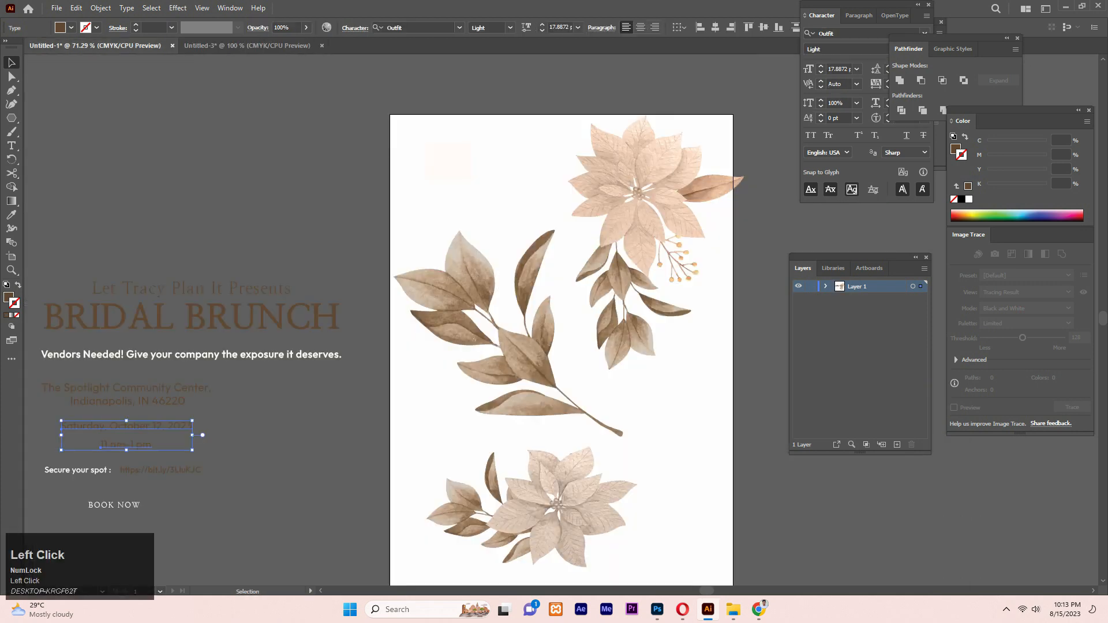
{"action": "left_click_drag", "start_coordinate": [102, 478], "coordinate": [110, 478]}
{"action": "left_click_drag", "start_coordinate": [104, 471], "coordinate": [270, 350]}
Step: Draw a rectangle about 2.06 by 0.21 in below the time at the guide, filled with the tagline band's brown
{"action": "right_click", "coordinate": [12, 117]}
{"action": "left_click", "coordinate": [64, 118]}
{"action": "left_click_drag", "start_coordinate": [433, 358], "coordinate": [553, 371]}
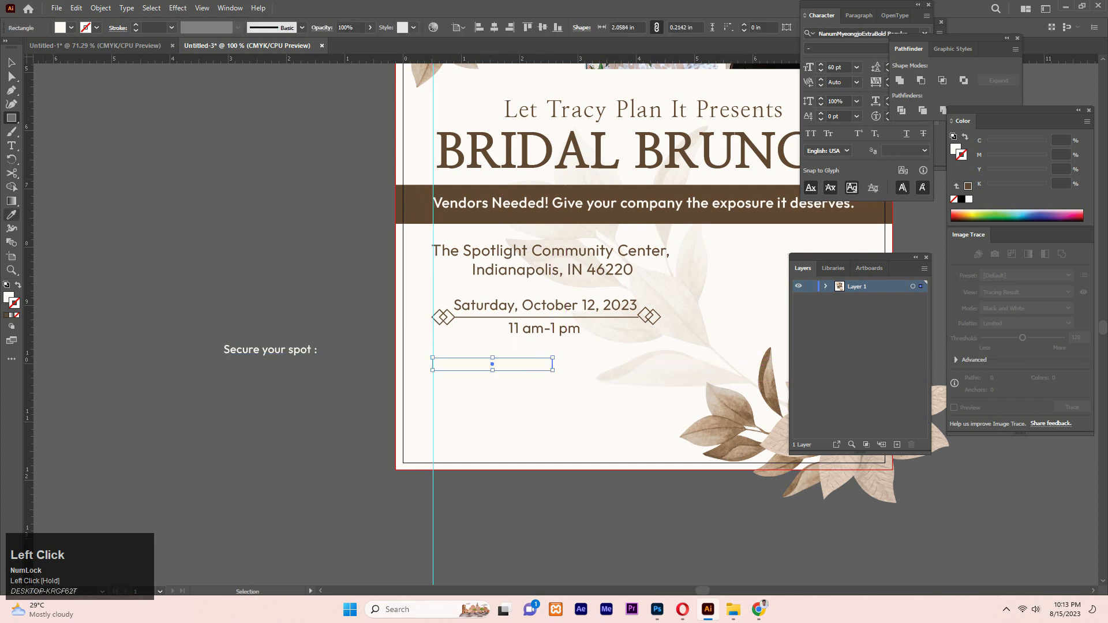
{"action": "left_click", "coordinate": [11, 215]}
{"action": "left_click", "coordinate": [417, 209]}
{"action": "left_click", "coordinate": [12, 62]}
Step: Place the "Secure your spot :" text on the brown rectangle and bring it to the front
{"action": "left_click_drag", "start_coordinate": [271, 350], "coordinate": [447, 365]}
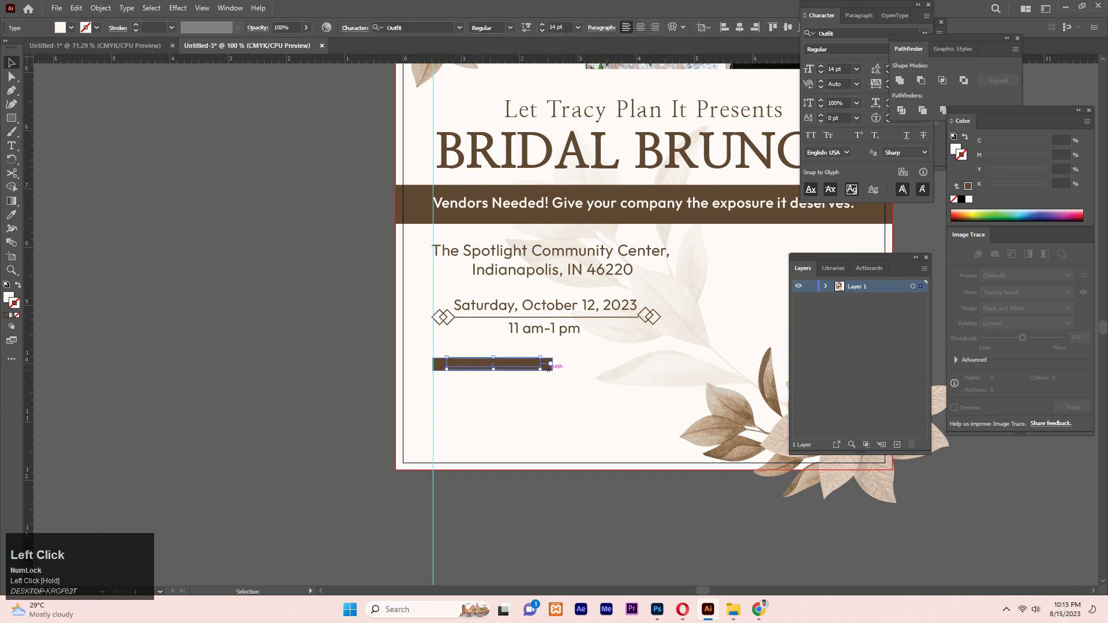
{"action": "right_click", "coordinate": [504, 361]}
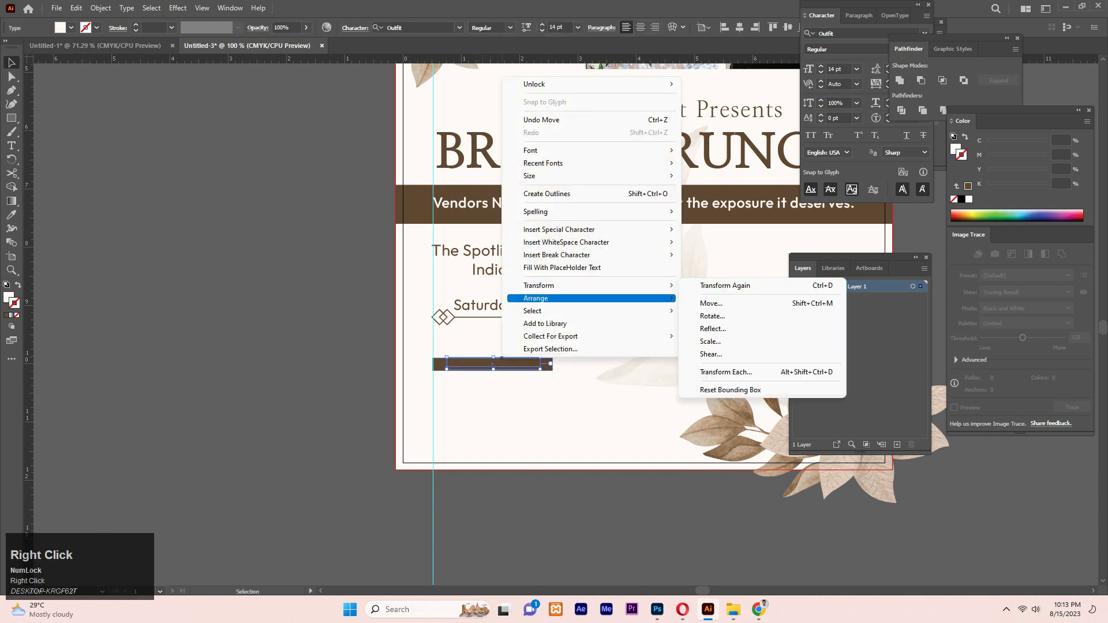
{"action": "left_click", "coordinate": [722, 299]}
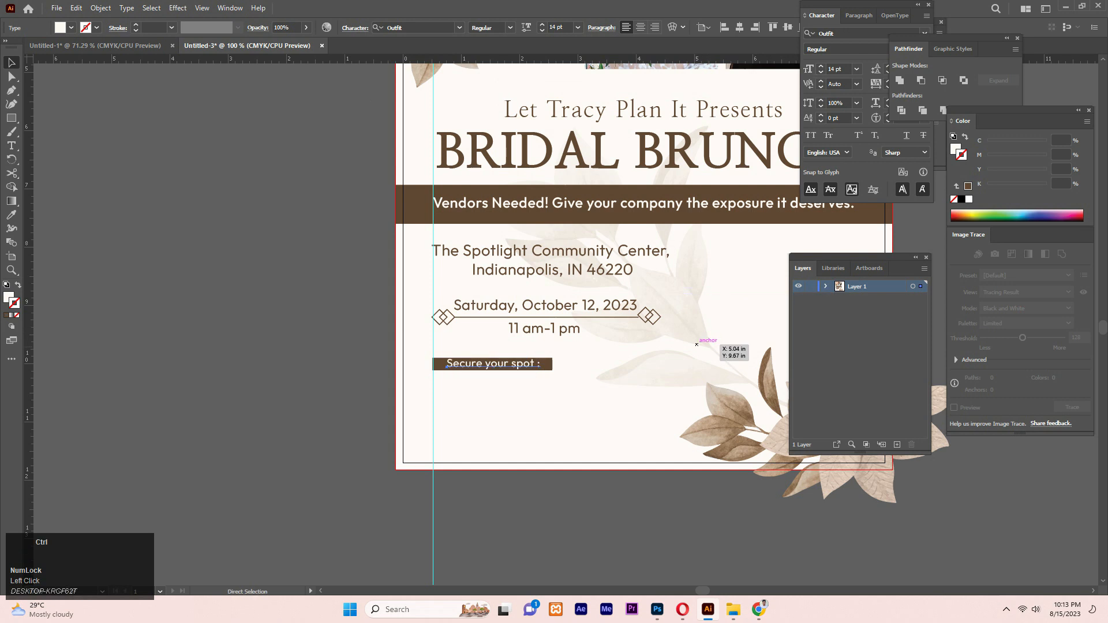
Step: Nudge the "Secure your spot :" text slightly down within its brown rectangle
{"action": "key", "text": "ctrl+equal"}
{"action": "left_click", "coordinate": [669, 325]}
{"action": "left_click_drag", "start_coordinate": [563, 339], "coordinate": [341, 389]}
{"action": "left_click", "coordinate": [571, 372]}
{"action": "left_click", "coordinate": [569, 327]}
{"action": "key", "text": "Down"}
{"action": "key", "text": "Down"}
{"action": "key", "text": "Down"}
{"action": "left_click", "coordinate": [572, 381]}
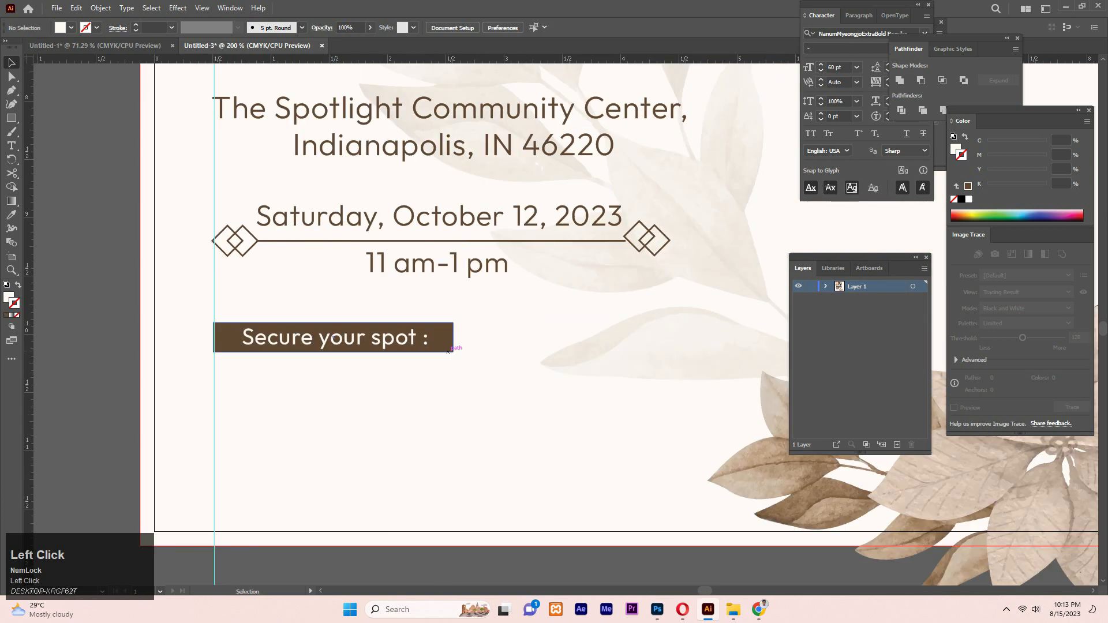
{"action": "left_click", "coordinate": [448, 345]}
{"action": "left_click_drag", "start_coordinate": [448, 345], "coordinate": [687, 346]}
{"action": "key", "text": "Delete"}
Step: Shift the "Secure your spot :" text left and narrow its brown rectangle to about 1.85 in to fit the text
{"action": "left_click", "coordinate": [341, 344]}
{"action": "left_click_drag", "start_coordinate": [332, 339], "coordinate": [316, 340]}
{"action": "key", "text": "Down"}
{"action": "key", "text": "Down"}
{"action": "key", "text": "Down"}
{"action": "key", "text": "Up"}
{"action": "key", "text": "Up"}
{"action": "left_click", "coordinate": [437, 341]}
{"action": "left_click_drag", "start_coordinate": [453, 337], "coordinate": [429, 338]}
{"action": "left_click", "coordinate": [465, 370]}
Step: Duplicate the brown rectangle against its right end and swap the copy's fill and stroke to make a brown outlined box
{"action": "left_click_drag", "start_coordinate": [321, 338], "coordinate": [536, 338]}
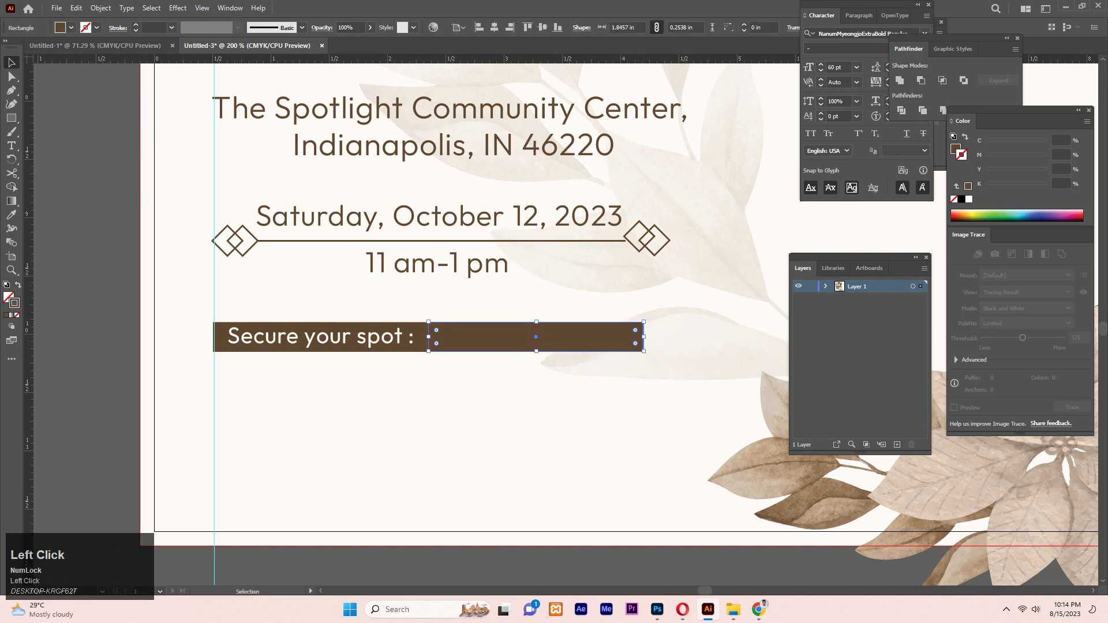
{"action": "key", "text": "shift+x"}
{"action": "left_click", "coordinate": [103, 314]}
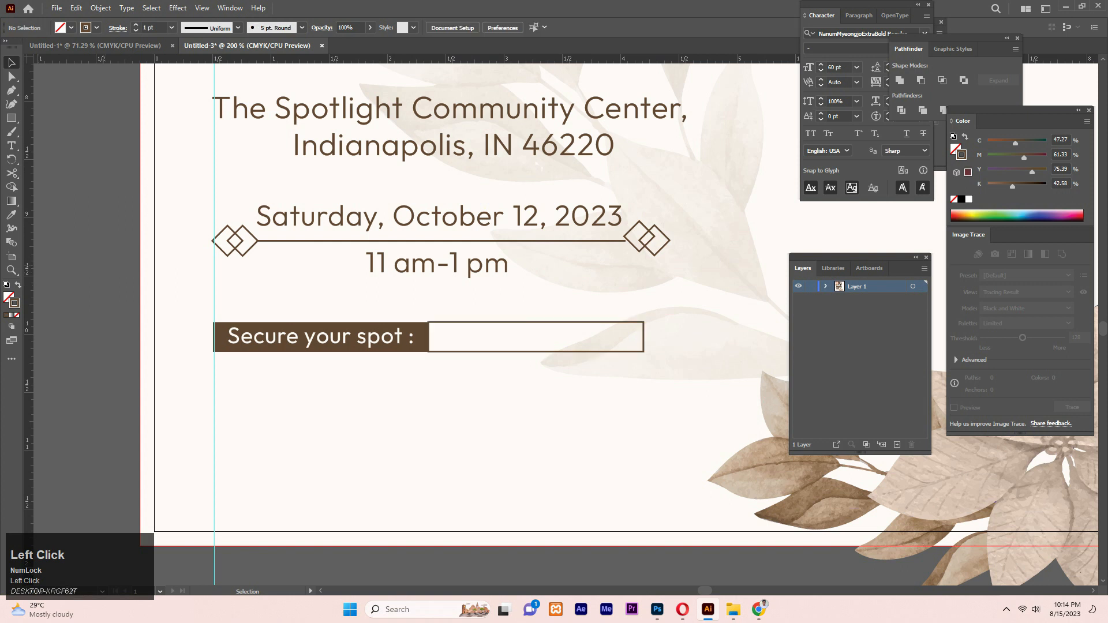
{"action": "key", "text": "t"}
{"action": "left_click", "coordinate": [366, 397]}
{"action": "type", "text": "www"}
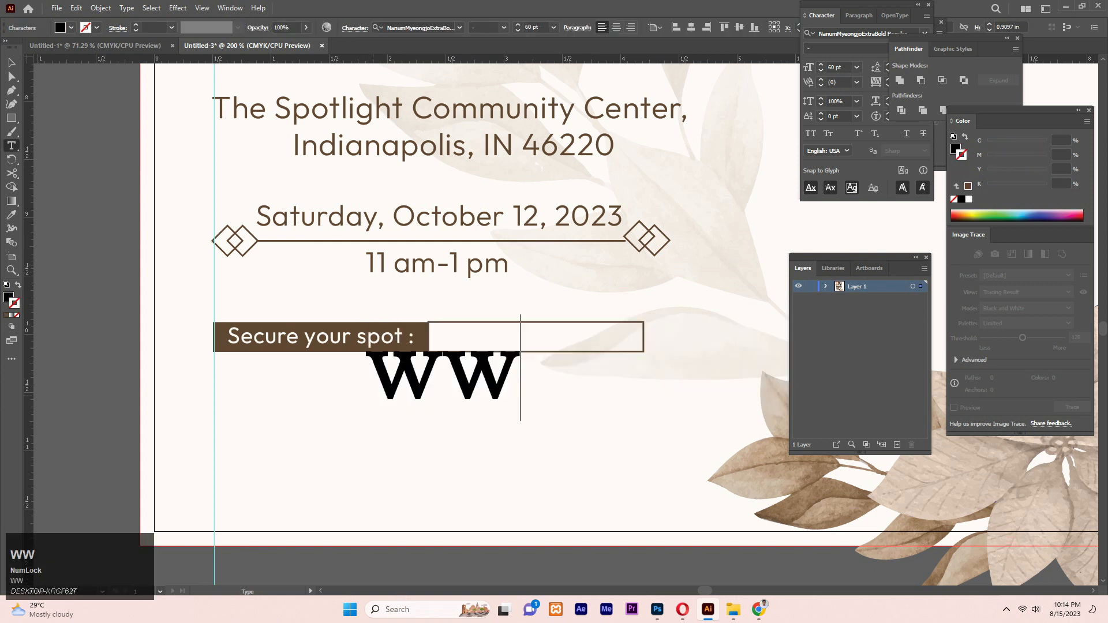
{"action": "key", "text": "BackSpace"}
{"action": "type", "text": "w.you"}
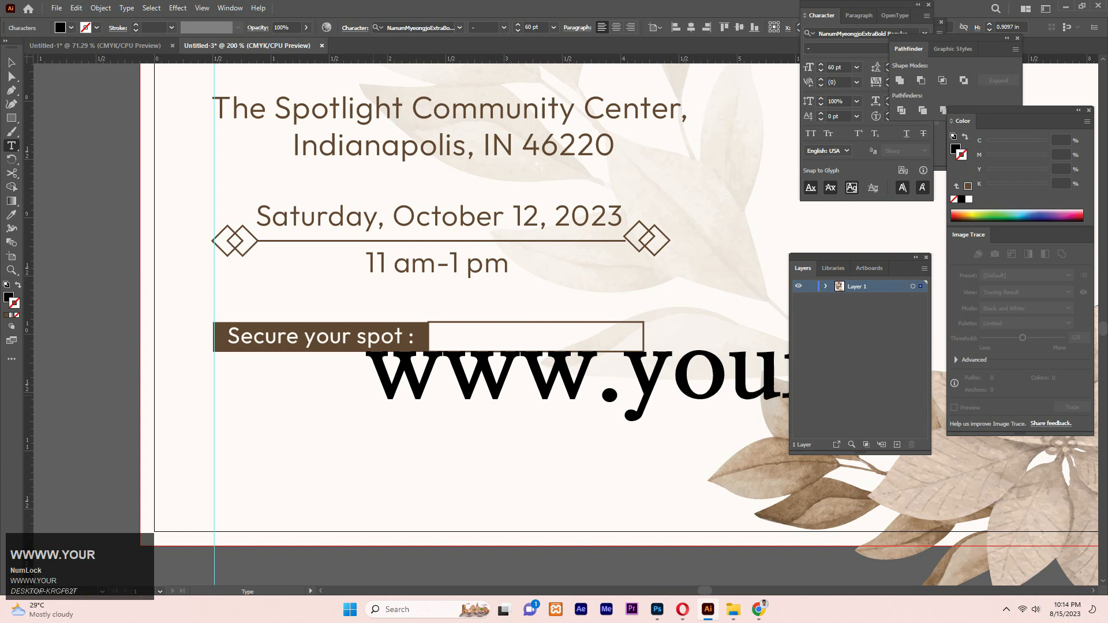
{"action": "type", "text": "rweb "}
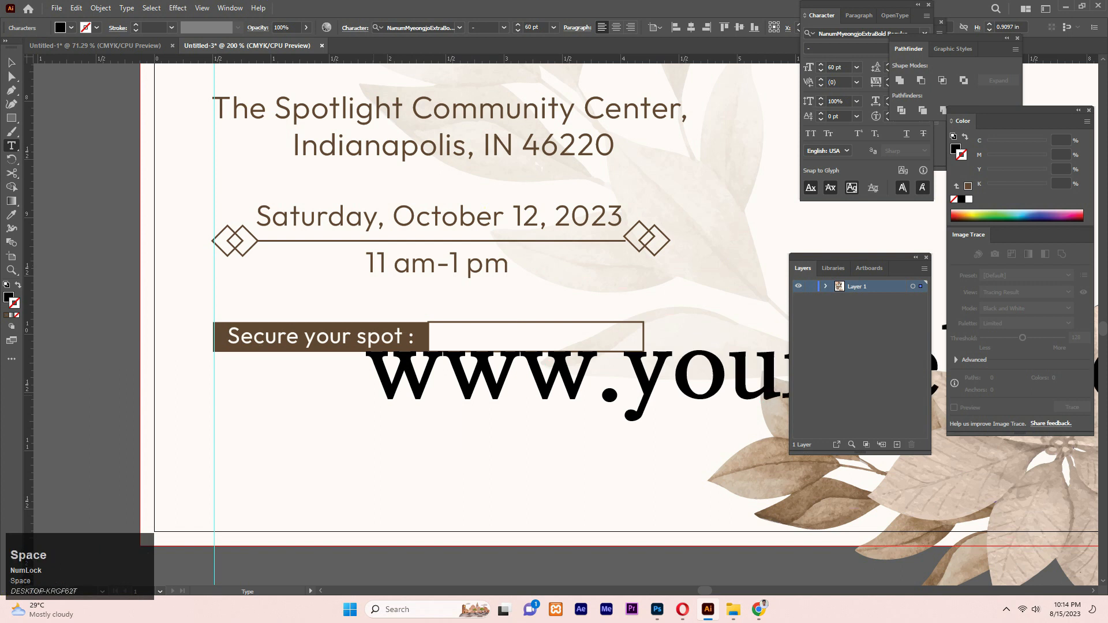
{"action": "type", "text": ".c"}
{"action": "left_click", "coordinate": [11, 62]}
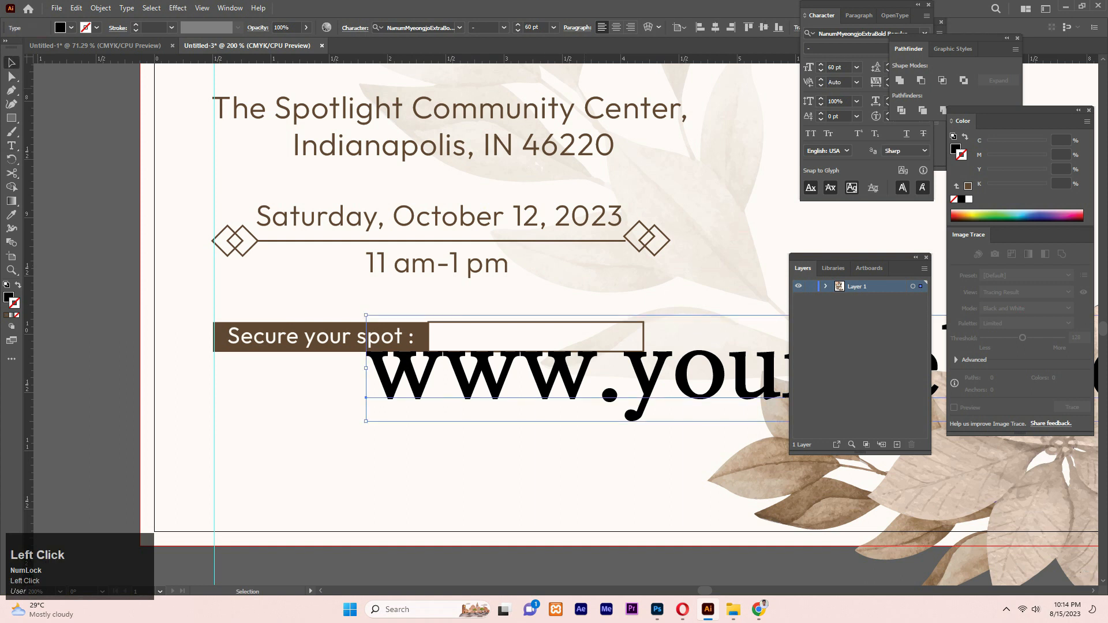
Step: Match the website text to the "Secure your spot :" style, Outfit Regular 14 pt, with a brown fill and no stroke
{"action": "left_click", "coordinate": [518, 31]}
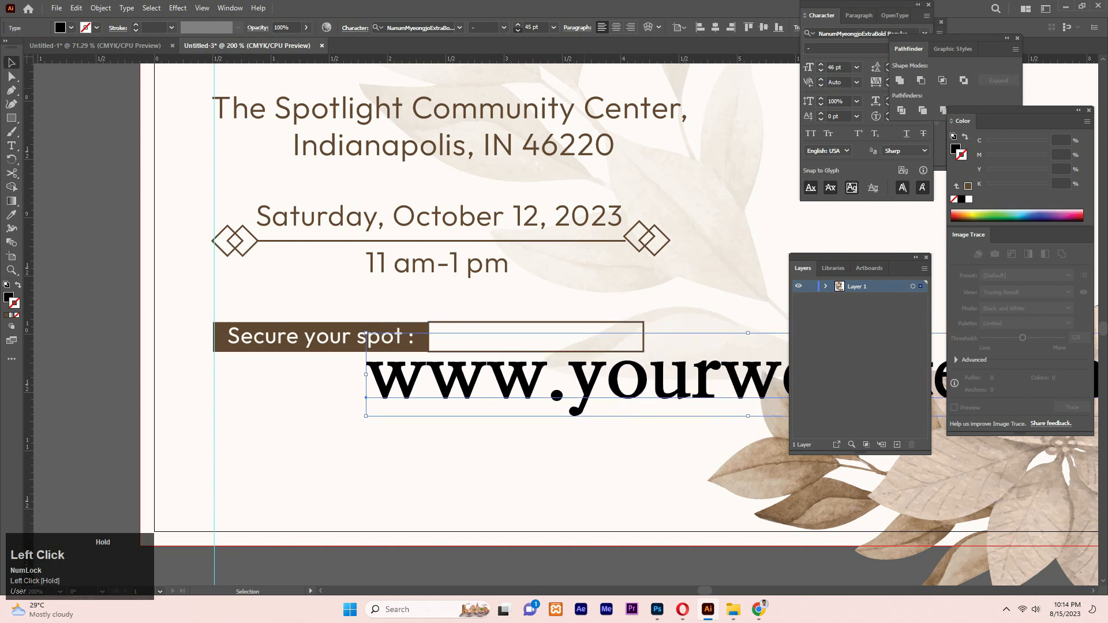
{"action": "key", "text": "i"}
{"action": "left_click", "coordinate": [348, 335]}
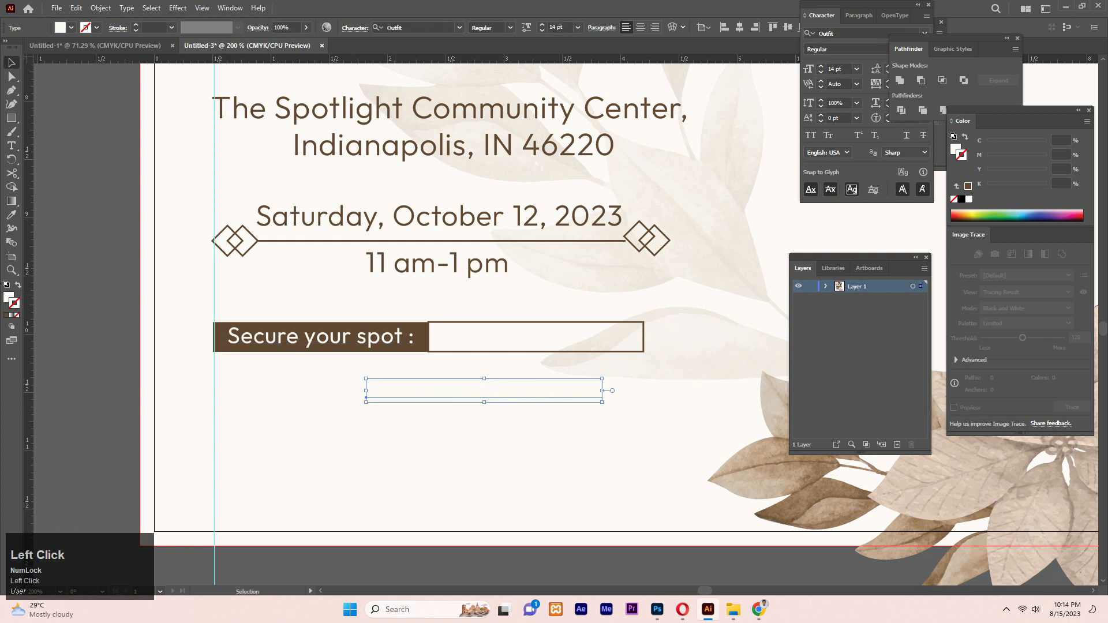
{"action": "key", "text": "i"}
{"action": "left_click", "coordinate": [428, 326]}
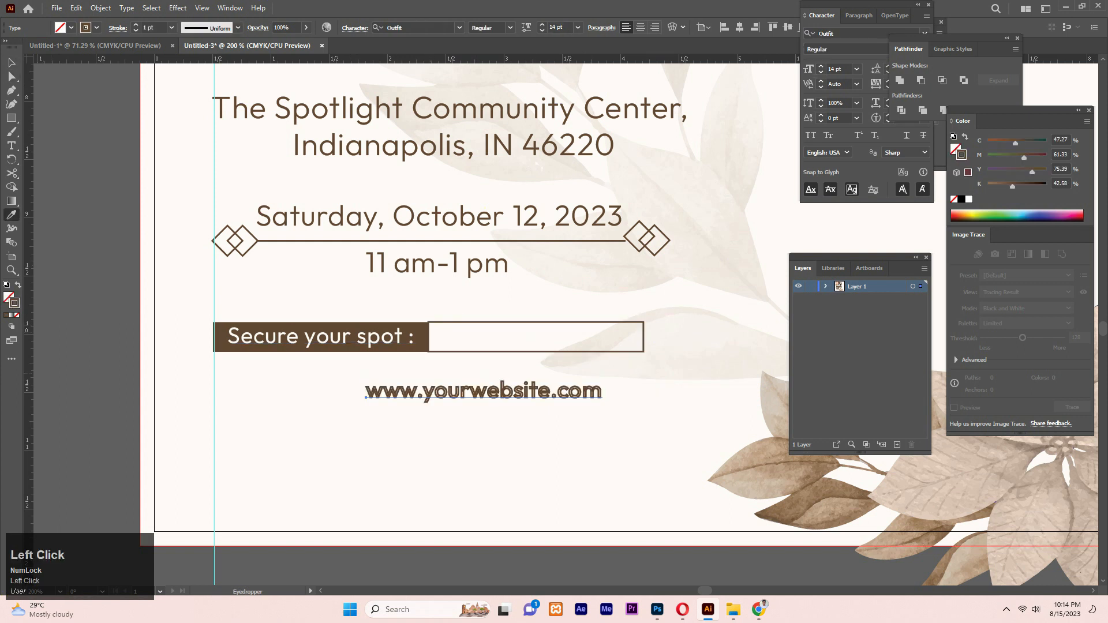
{"action": "left_click", "coordinate": [18, 285]}
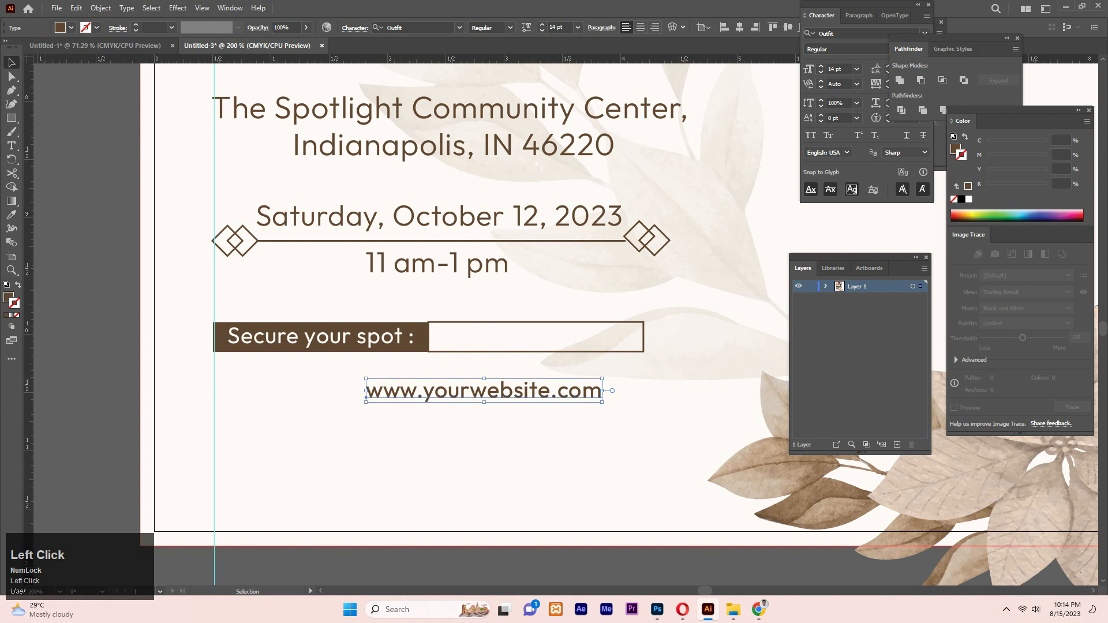
Step: Place the website text inside the outlined box and set its font size to 11 pt
{"action": "key", "text": "v"}
{"action": "left_click_drag", "start_coordinate": [502, 401], "coordinate": [564, 347]}
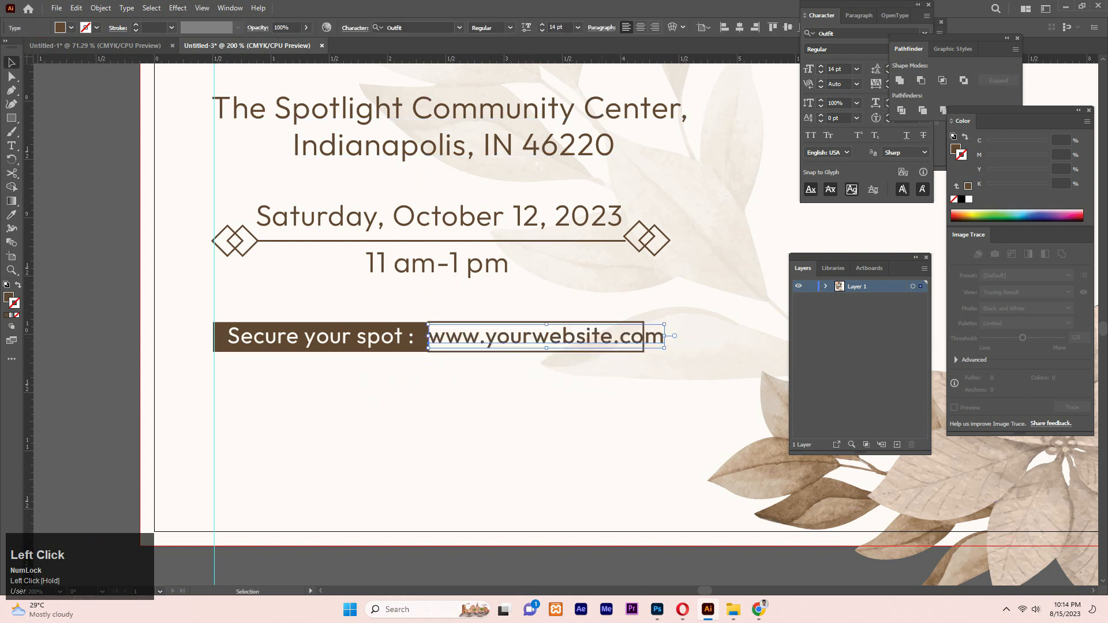
{"action": "left_click", "coordinate": [542, 30]}
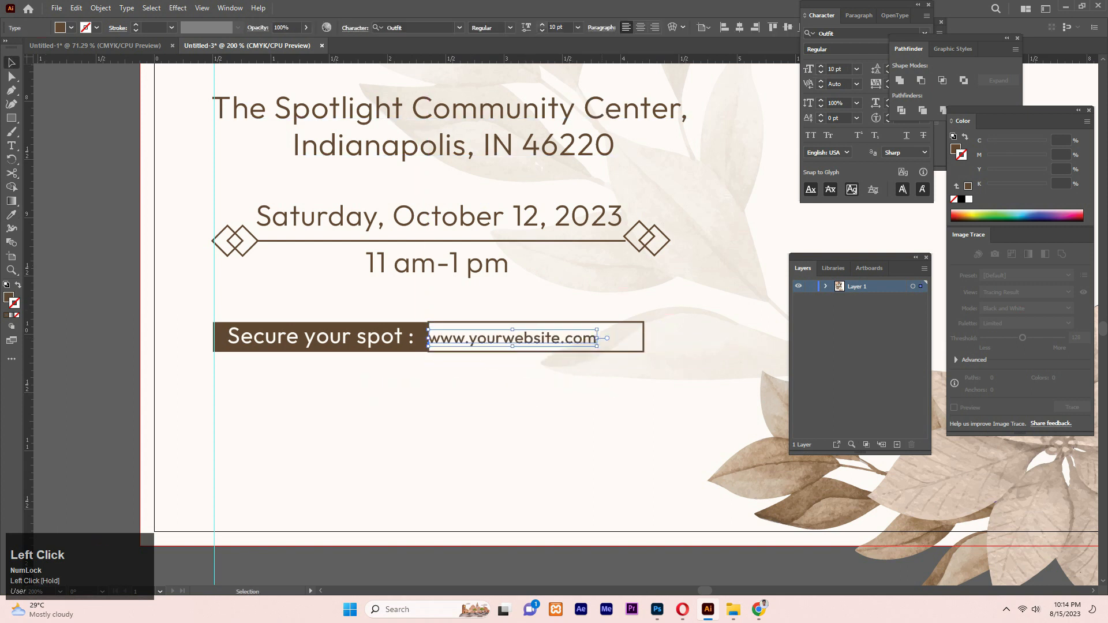
{"action": "left_click", "coordinate": [542, 25]}
Step: Nudge the website text right and slightly up to center it in the outlined box
{"action": "key", "text": "Right"}
{"action": "key", "text": "Right"}
{"action": "key", "text": "Right"}
{"action": "key", "text": "Right"}
{"action": "key", "text": "Right"}
{"action": "key", "text": "Right"}
{"action": "key", "text": "Right"}
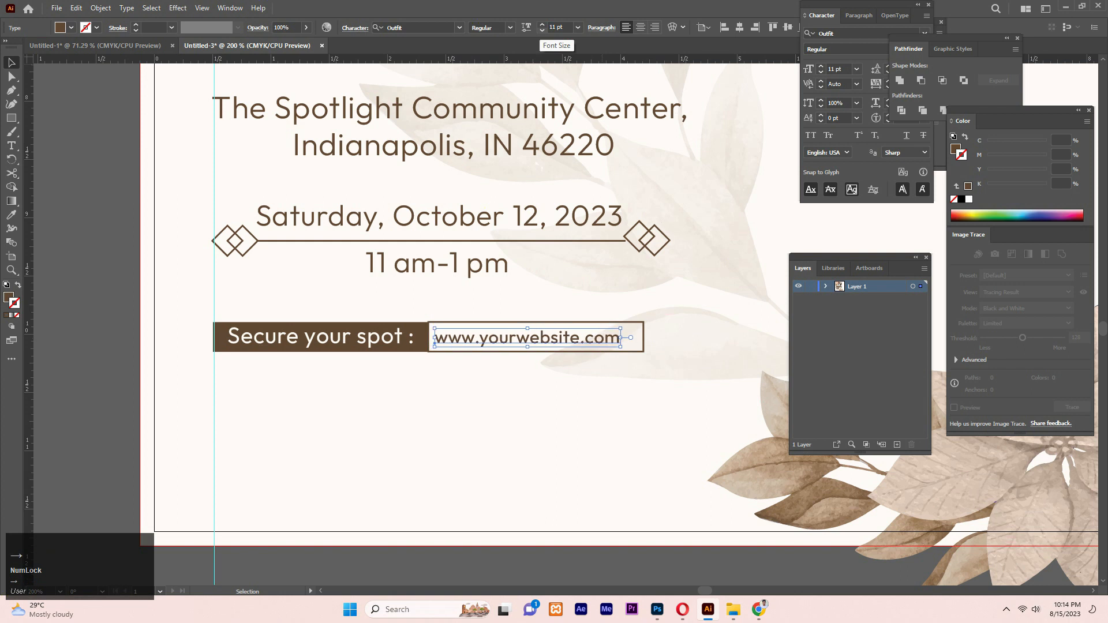
{"action": "key", "text": "Up"}
{"action": "key", "text": "Up"}
{"action": "left_click", "coordinate": [537, 424]}
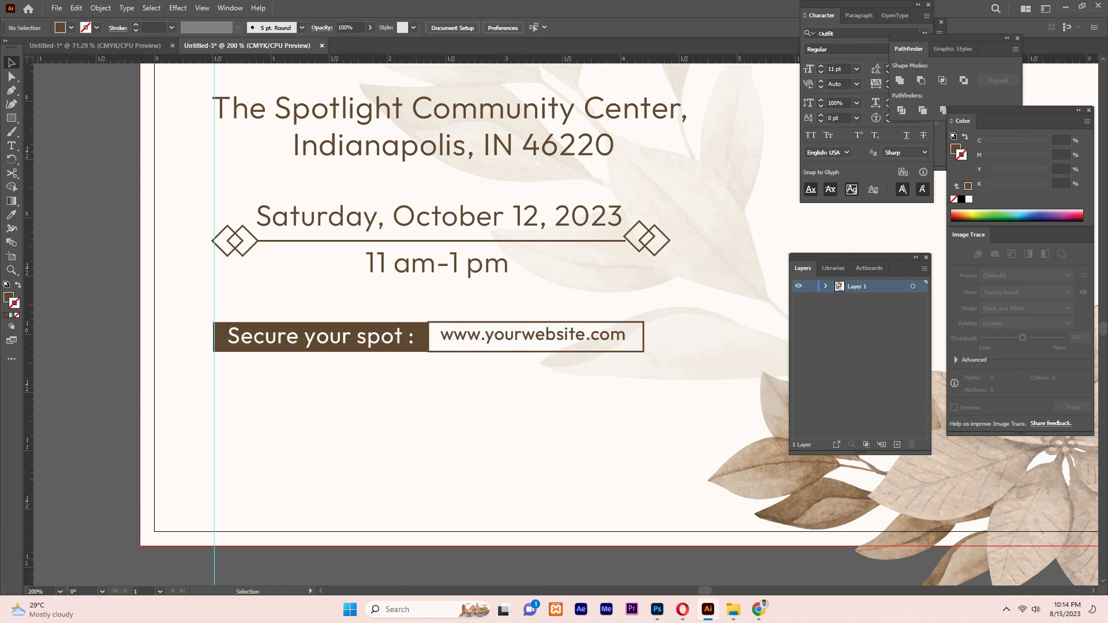
Step: Review the flyer's layout from the photos down to the "Secure your spot :" bar
{"action": "scroll", "coordinate": [537, 424], "scroll_direction": "up", "scroll_amount": 4}
{"action": "scroll", "coordinate": [537, 424], "scroll_direction": "down", "scroll_amount": 5}
{"action": "key", "text": "ctrl+minus"}
{"action": "scroll", "coordinate": [537, 425], "scroll_direction": "up", "scroll_amount": 5}
{"action": "scroll", "coordinate": [510, 414], "scroll_direction": "down", "scroll_amount": 5}
{"action": "key", "text": "ctrl+minus"}
{"action": "scroll", "coordinate": [510, 413], "scroll_direction": "up", "scroll_amount": 5}
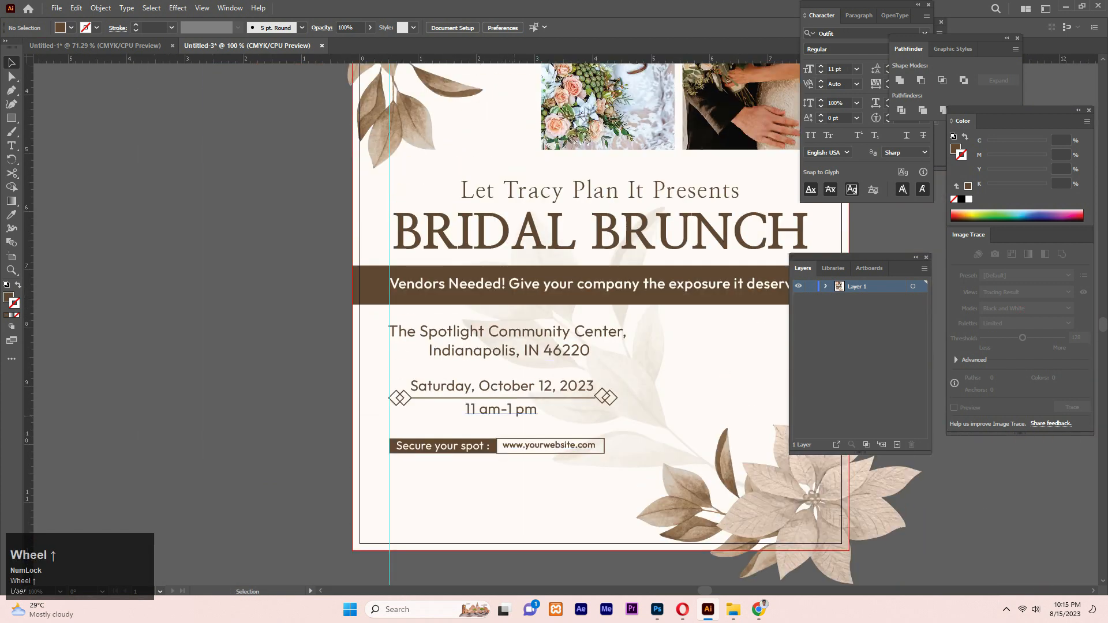
{"action": "scroll", "coordinate": [517, 414], "scroll_direction": "down", "scroll_amount": 2}
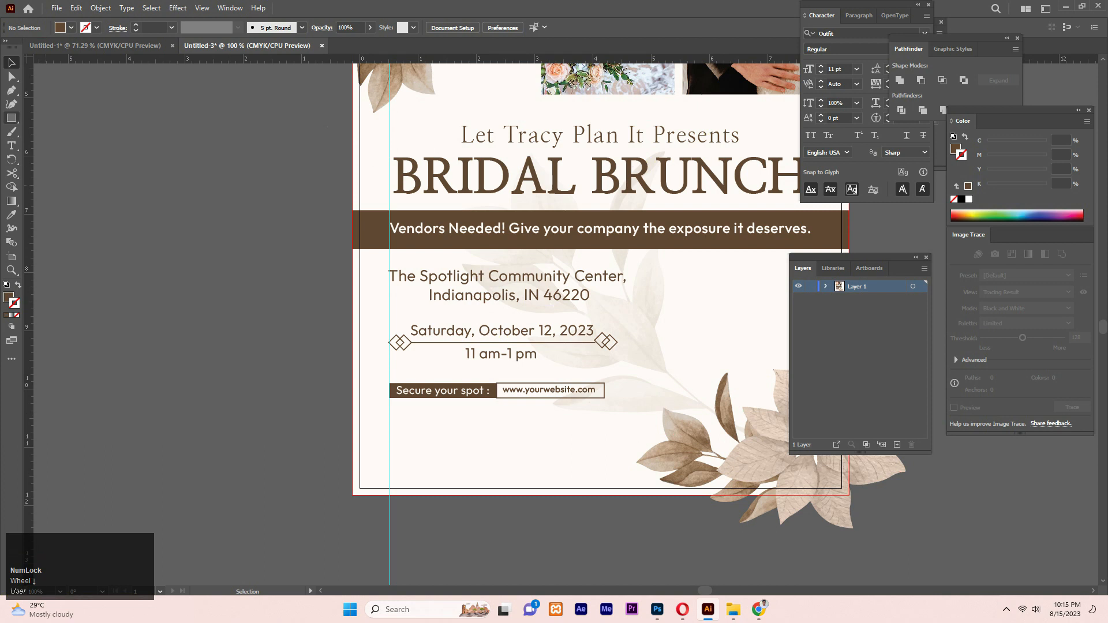
Step: Draw a brown rectangle about 1.96 by 0.41 in below the website bar and add the text "shop now" beside the flyer
{"action": "left_click_drag", "start_coordinate": [422, 437], "coordinate": [496, 443]}
{"action": "left_click", "coordinate": [244, 478]}
{"action": "key", "text": "t"}
{"action": "left_click", "coordinate": [244, 478]}
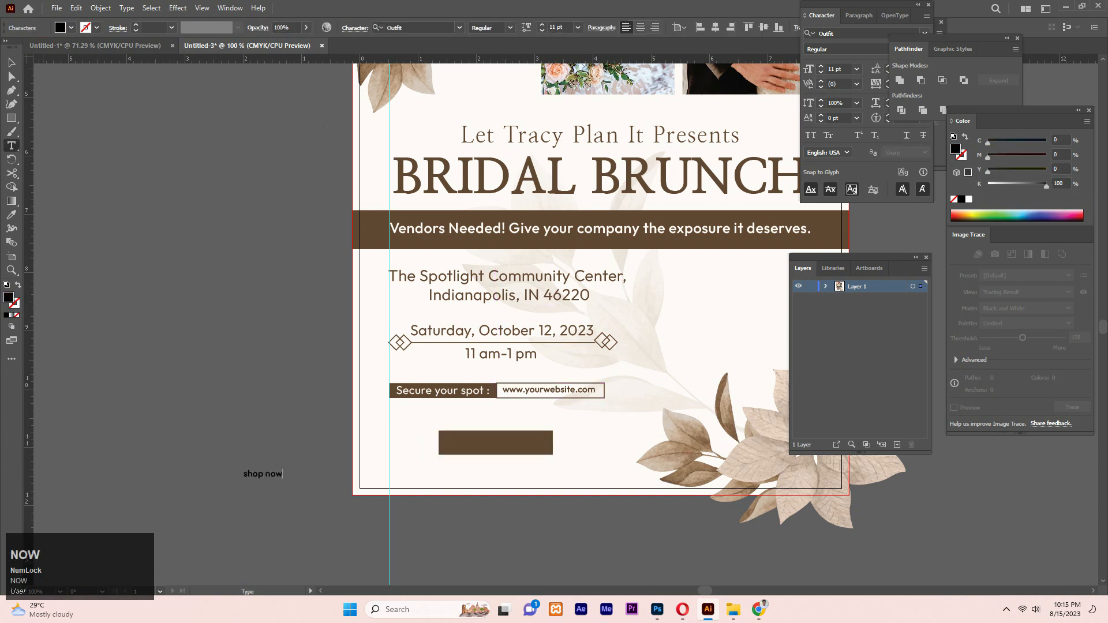
Step: Change the case of the "shop now" text to uppercase
{"action": "left_click", "coordinate": [12, 62]}
{"action": "left_click", "coordinate": [126, 8]}
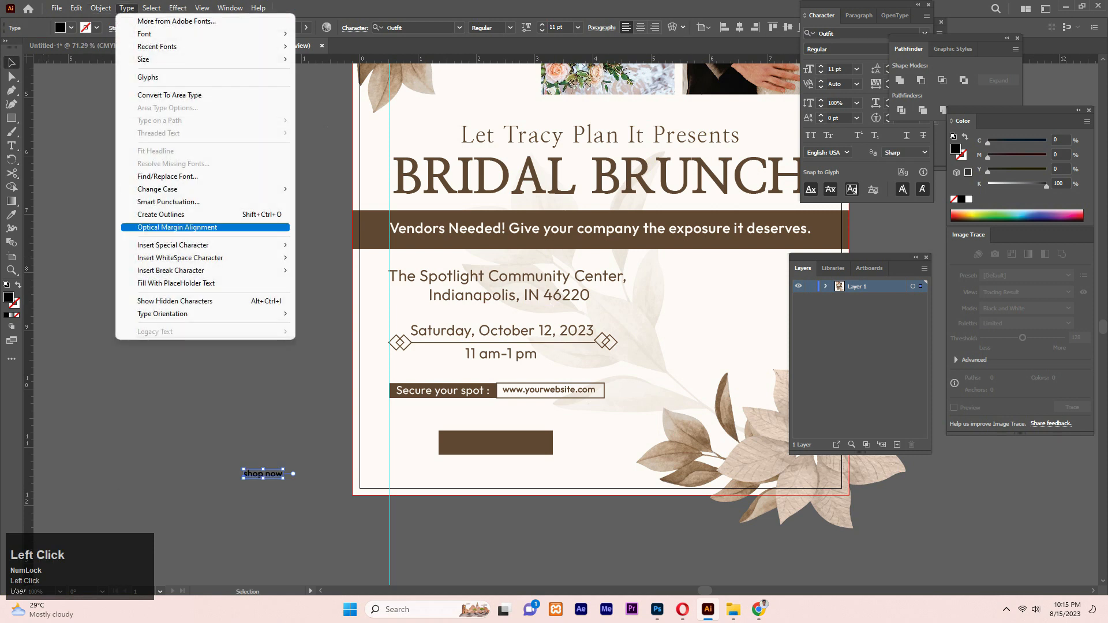
{"action": "mouse_move", "coordinate": [151, 188]}
{"action": "left_click", "coordinate": [323, 188]}
Step: Place "SHOP NOW" on the brown button rectangle and style it in off-white Outfit Medium at about 14.19 pt
{"action": "left_click_drag", "start_coordinate": [268, 473], "coordinate": [491, 444]}
{"action": "key", "text": "i"}
{"action": "left_click", "coordinate": [418, 430]}
{"action": "left_click", "coordinate": [511, 27]}
{"action": "left_click", "coordinate": [494, 91]}
{"action": "left_click_drag", "start_coordinate": [517, 448], "coordinate": [524, 454]}
{"action": "left_click", "coordinate": [534, 445], "text": "shift"}
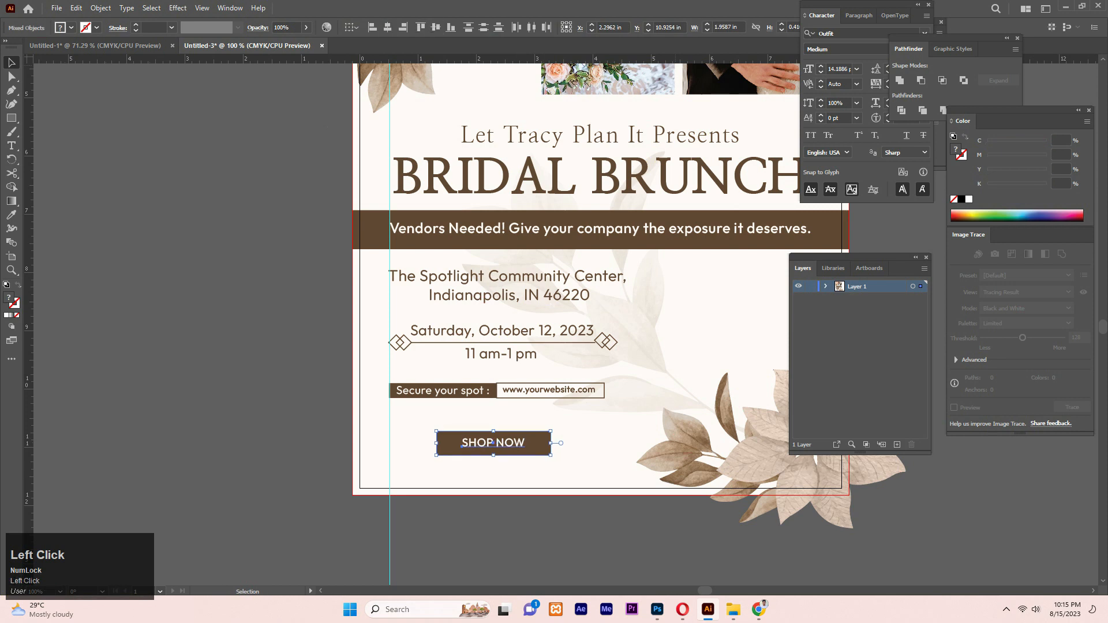
{"action": "left_click", "coordinate": [508, 537]}
Step: Move the venue, date, divider, time, website bar and SHOP NOW button slightly down together
{"action": "left_click_drag", "start_coordinate": [504, 356], "coordinate": [641, 456]}
{"action": "key", "text": "Down"}
{"action": "key", "text": "Down"}
{"action": "key", "text": "Down"}
{"action": "key", "text": "Down"}
{"action": "key", "text": "Down"}
{"action": "left_click", "coordinate": [606, 534]}
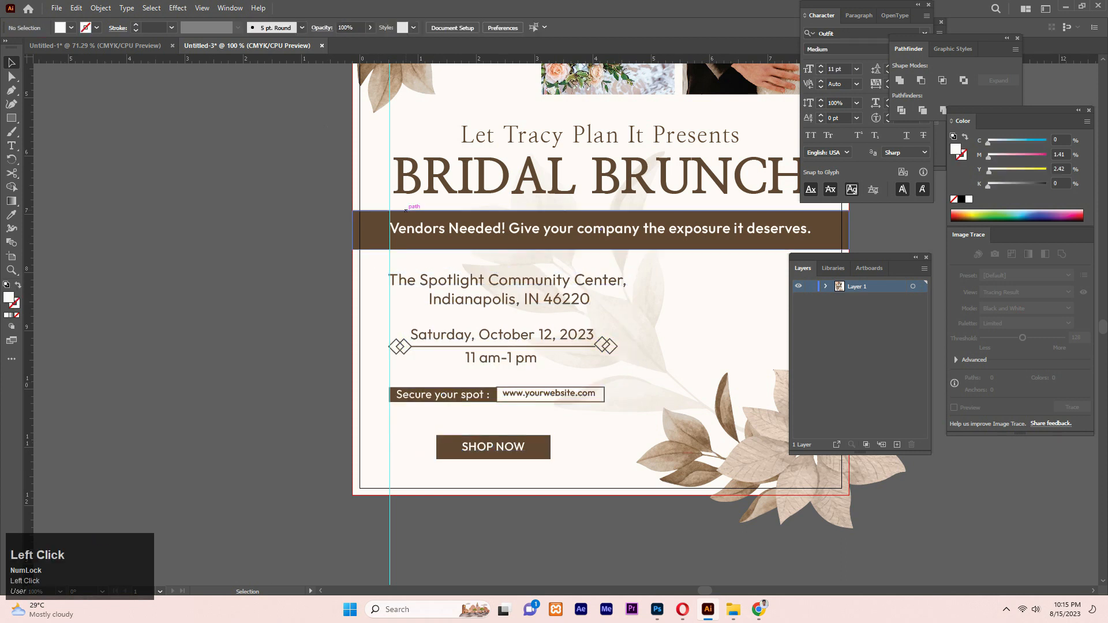
Step: Nudge the presenter line, BRIDAL BRUNCH title and tagline band slightly down together
{"action": "left_click_drag", "start_coordinate": [390, 125], "coordinate": [389, 124]}
{"action": "key", "text": "Down"}
{"action": "key", "text": "Down"}
{"action": "key", "text": "Down"}
{"action": "key", "text": "Down"}
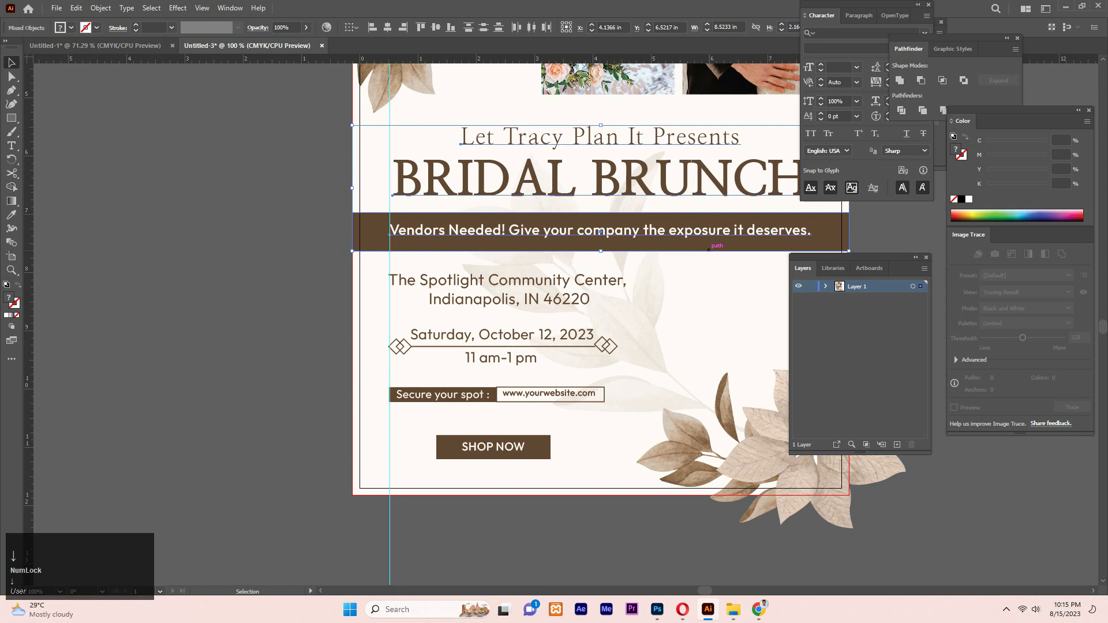
{"action": "key", "text": "Down"}
Step: Move the venue, date, divider, time and website bar down, closer to the SHOP NOW button
{"action": "left_click_drag", "start_coordinate": [477, 322], "coordinate": [622, 408]}
{"action": "key", "text": "Down"}
{"action": "key", "text": "Down"}
{"action": "key", "text": "Down"}
{"action": "key", "text": "Down"}
{"action": "key", "text": "Down"}
{"action": "key", "text": "Down"}
{"action": "key", "text": "Down"}
{"action": "key", "text": "Down"}
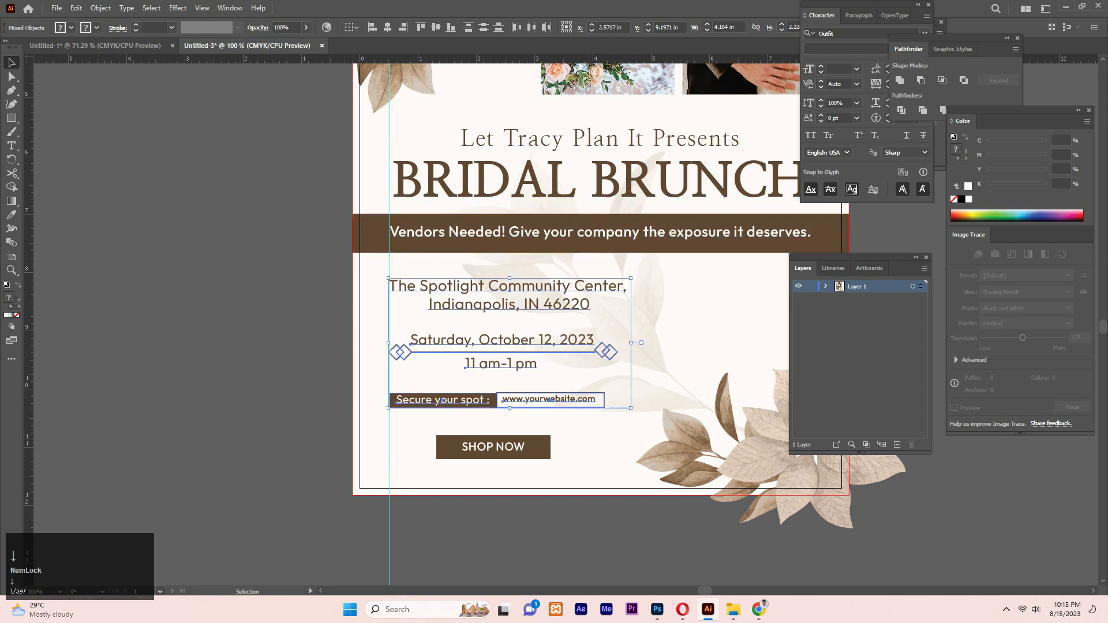
Step: Nudge the venue, date, ornamental divider, time and website bar slightly up together, away from the SHOP NOW button
{"action": "left_click", "coordinate": [622, 408]}
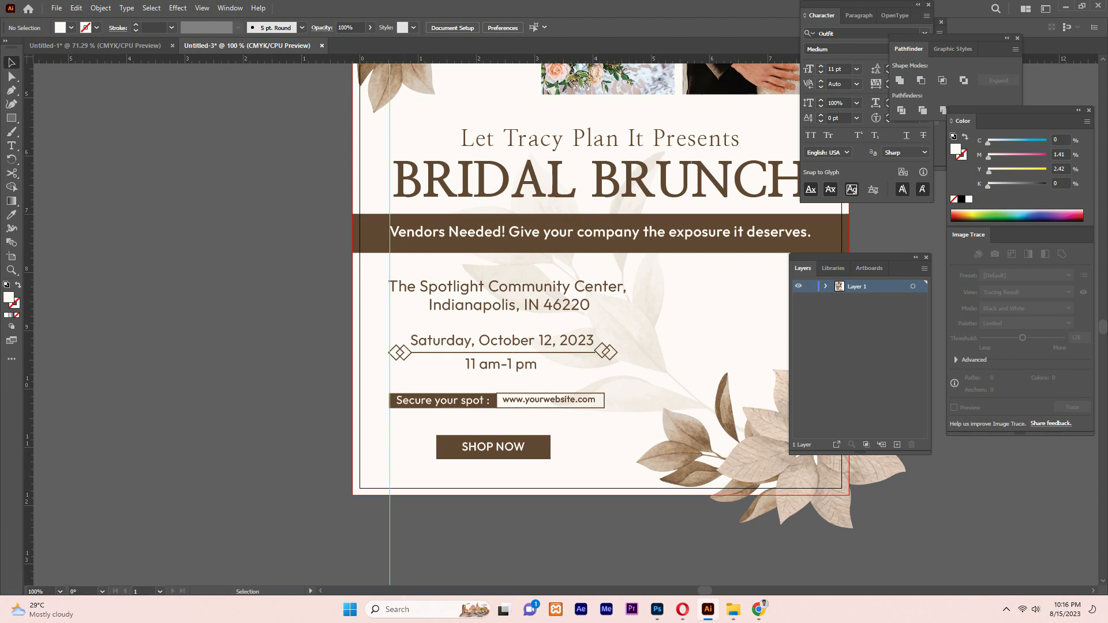
{"action": "left_click_drag", "start_coordinate": [372, 280], "coordinate": [611, 417]}
{"action": "key", "text": "Up"}
{"action": "key", "text": "Up"}
{"action": "key", "text": "Up"}
{"action": "left_click", "coordinate": [680, 353]}
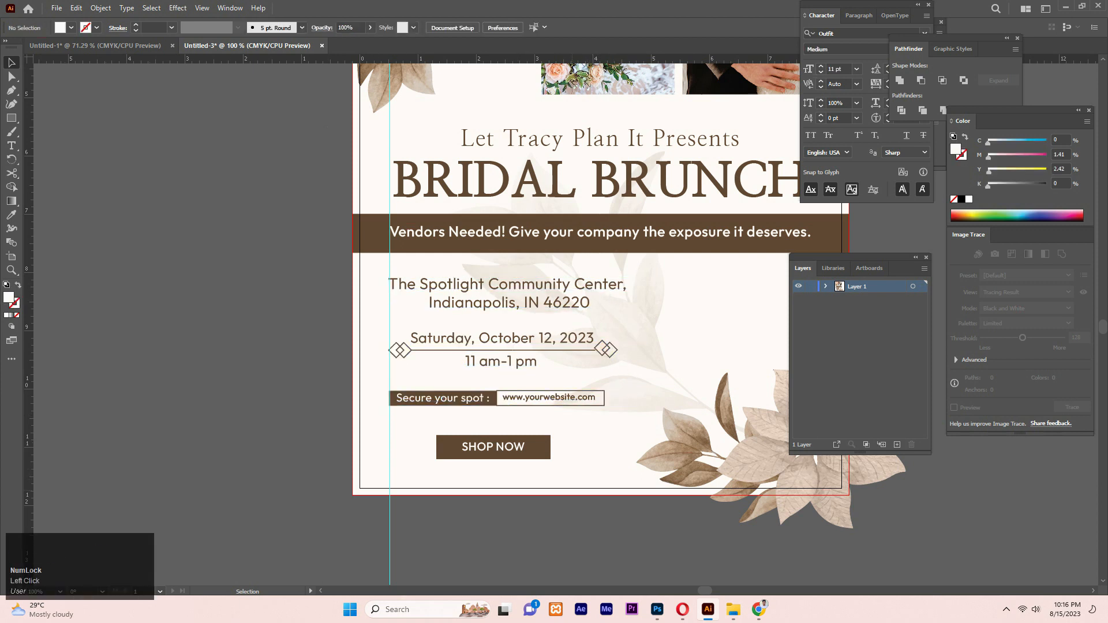
Step: Change the brown button's label to read "BOOK NOW"
{"action": "key", "text": "t"}
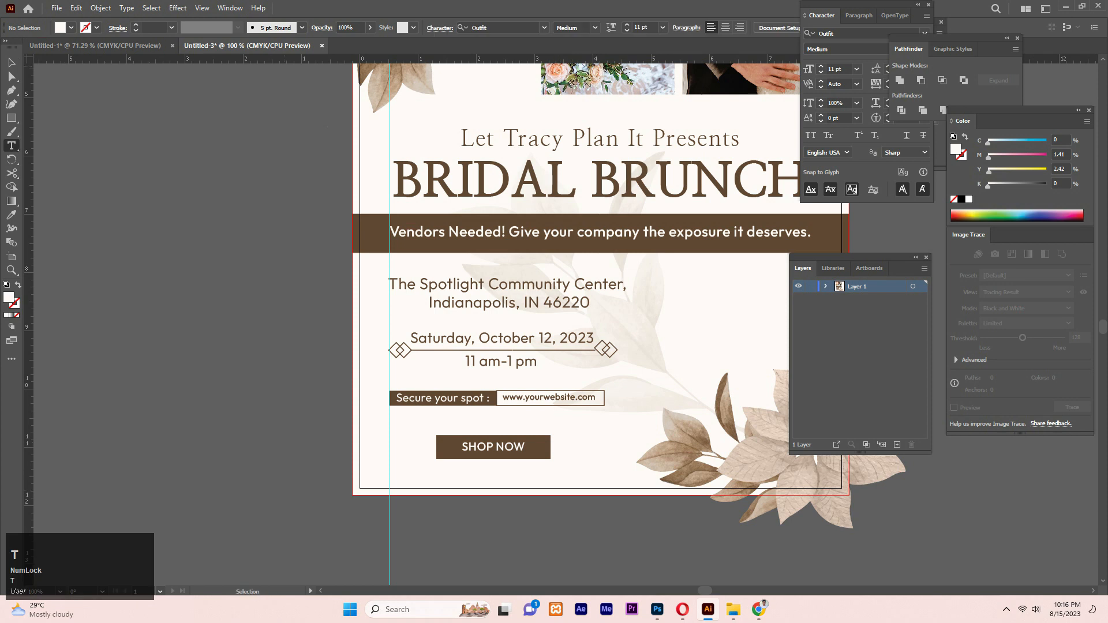
{"action": "left_click", "coordinate": [95, 45]}
{"action": "left_click", "coordinate": [247, 46]}
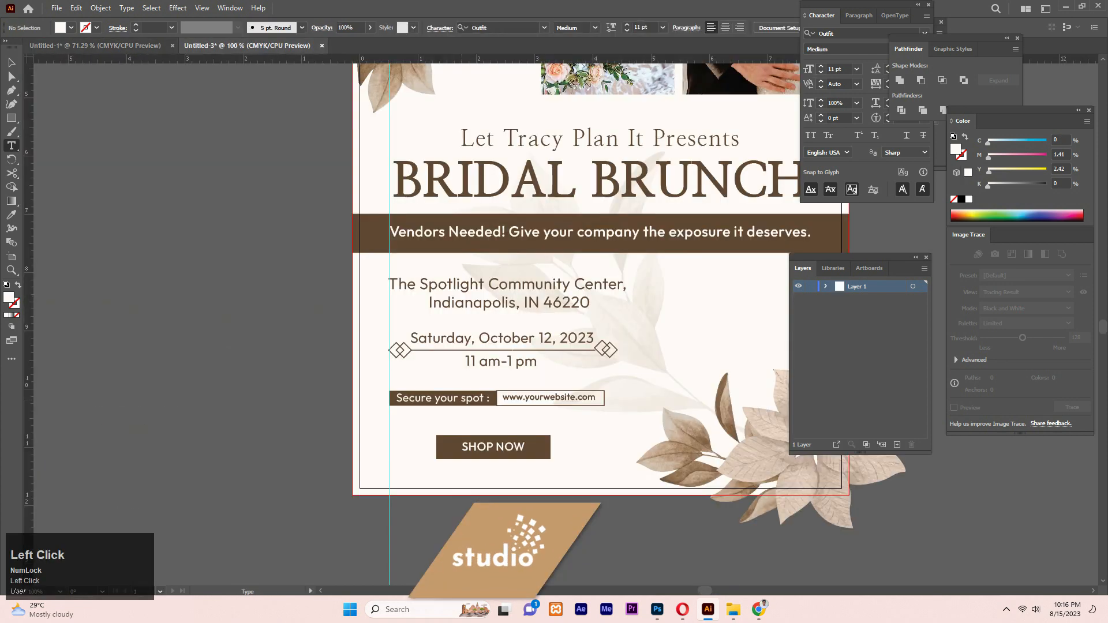
{"action": "double_click", "coordinate": [485, 447]}
{"action": "key", "text": "Caps_Lock"}
{"action": "type", "text": "BOOK"}
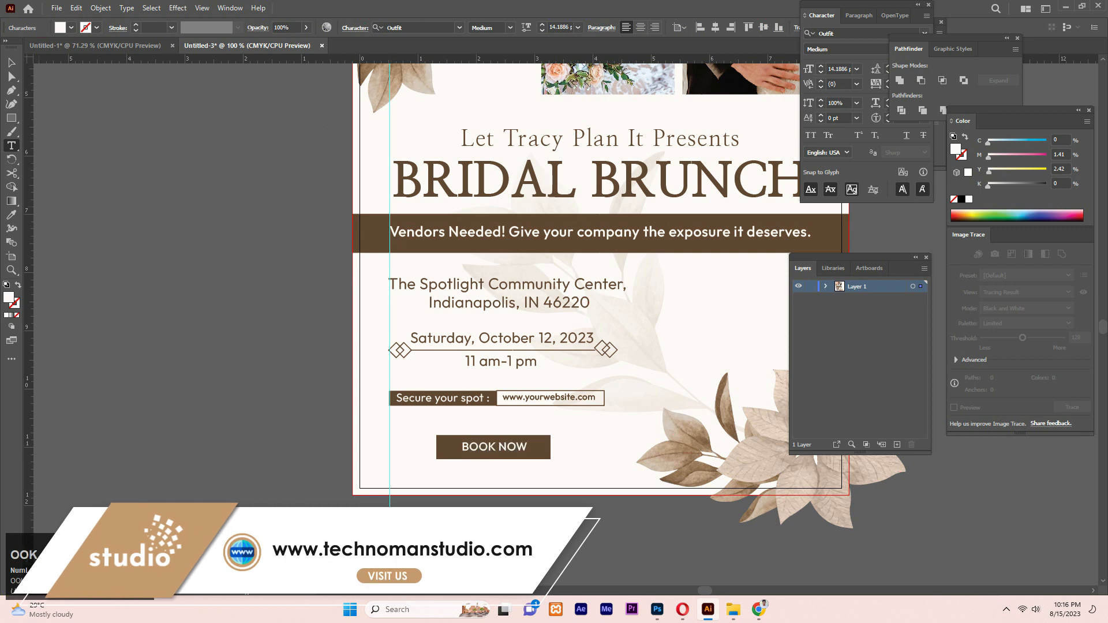
{"action": "key", "text": "Escape"}
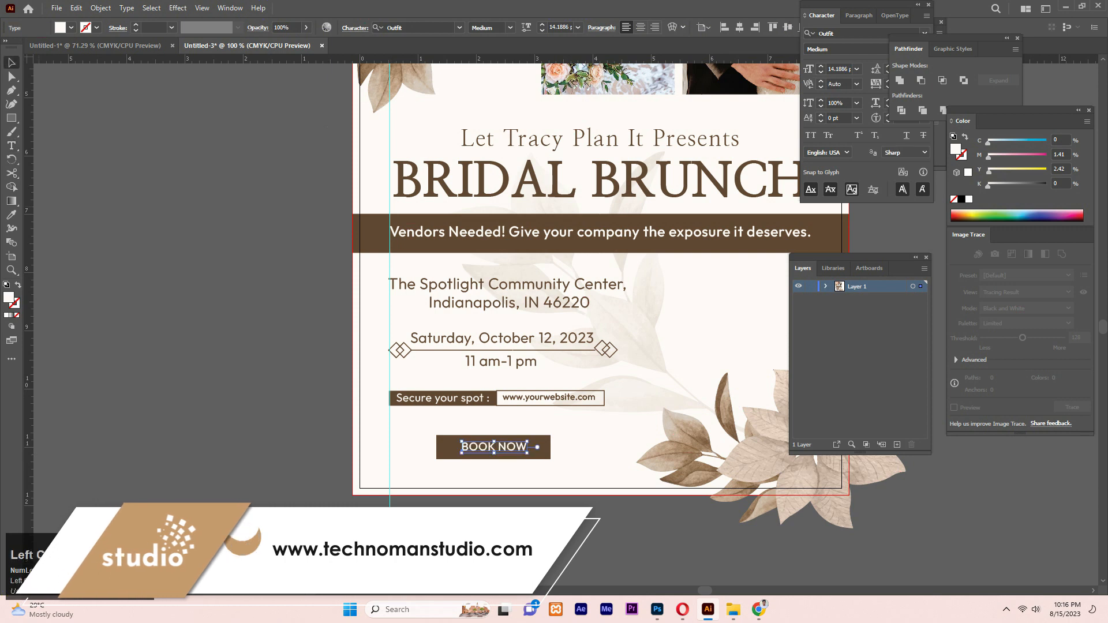
Step: Draw an off-white rectangle about 8.51 by 11.92 in over the whole flyer, reaching from bleed corner to bleed corner
{"action": "scroll", "coordinate": [577, 323], "scroll_direction": "up", "scroll_amount": 5}
{"action": "scroll", "coordinate": [663, 277], "scroll_direction": "up", "scroll_amount": 1}
{"action": "scroll", "coordinate": [664, 277], "scroll_direction": "down", "scroll_amount": 4}
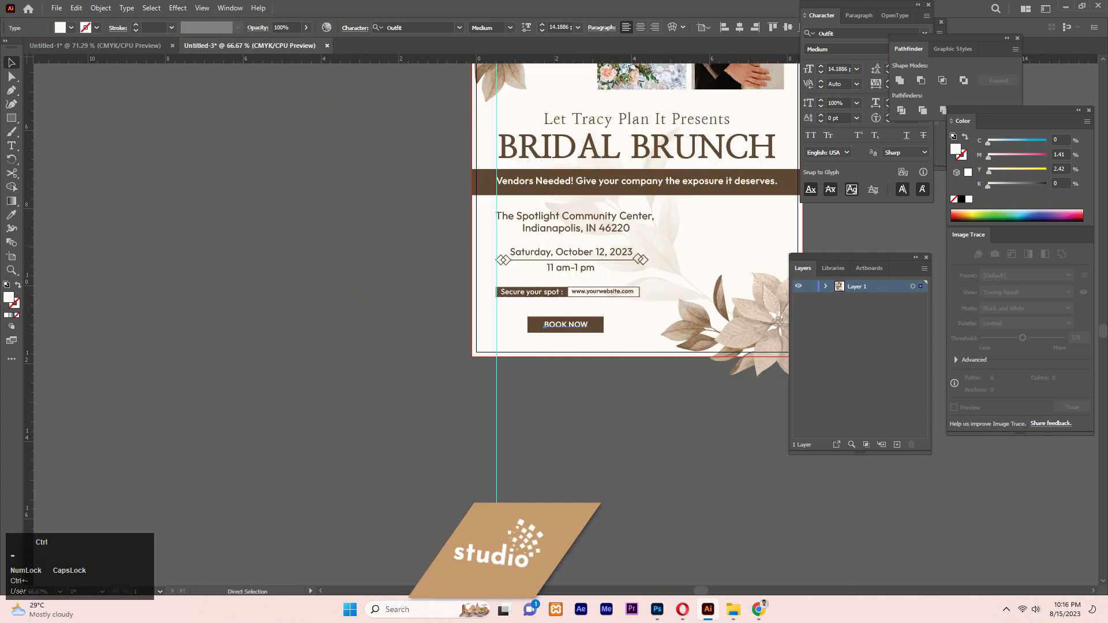
{"action": "mouse_move", "coordinate": [664, 276]}
{"action": "left_mouse_down"}
{"action": "mouse_move", "coordinate": [455, 403]}
{"action": "mouse_move", "coordinate": [674, 284]}
{"action": "left_mouse_up"}
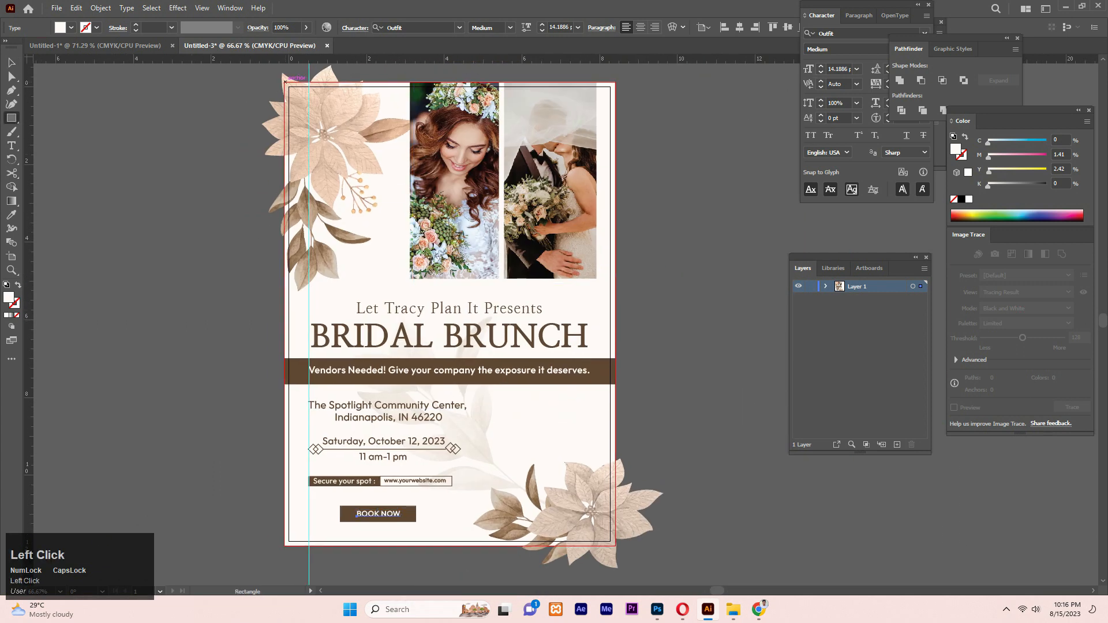
{"action": "left_click_drag", "start_coordinate": [284, 82], "coordinate": [616, 545]}
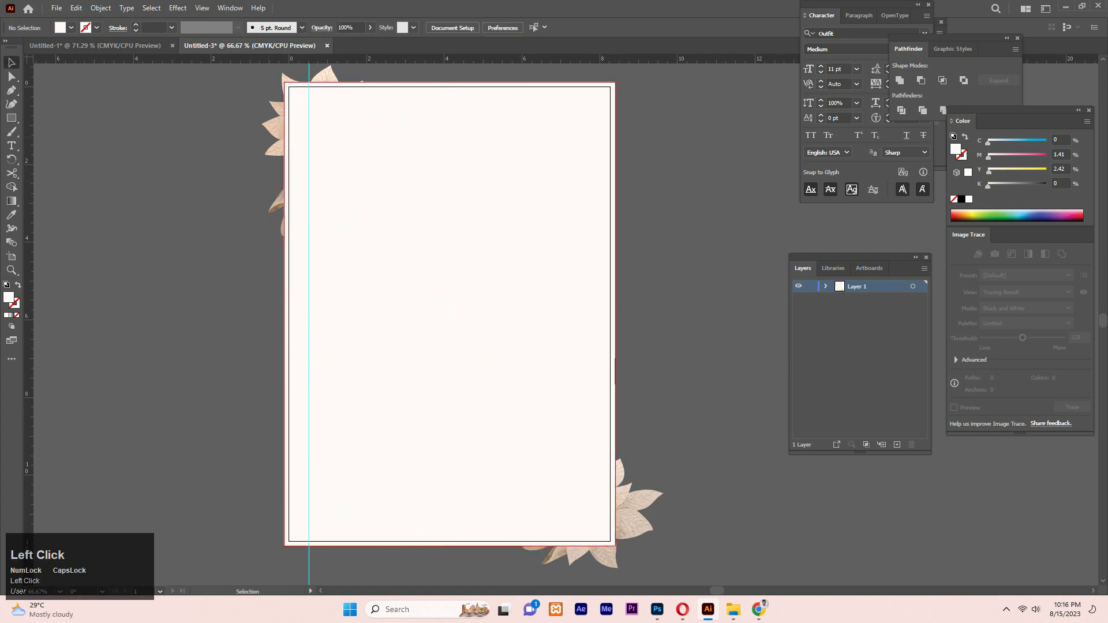
{"action": "left_click", "coordinate": [191, 156]}
Step: Unlock all objects and clip the entire flyer artwork to the bleed-sized rectangle with a clipping mask
{"action": "scroll", "coordinate": [288, 149], "scroll_direction": "up", "scroll_amount": 1}
{"action": "left_click", "coordinate": [101, 8]}
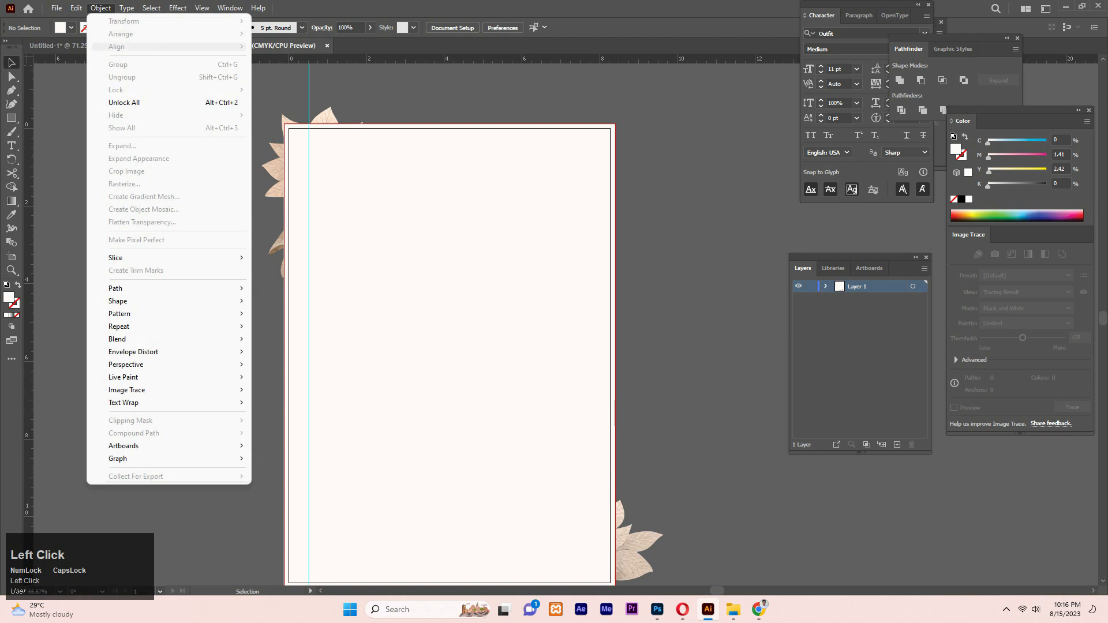
{"action": "left_click", "coordinate": [124, 103]}
{"action": "scroll", "coordinate": [451, 323], "scroll_direction": "down", "scroll_amount": 1}
{"action": "scroll", "coordinate": [450, 323], "scroll_direction": "up", "scroll_amount": 1}
{"action": "left_click_drag", "start_coordinate": [728, 573], "coordinate": [693, 514]}
{"action": "right_click", "coordinate": [513, 266]}
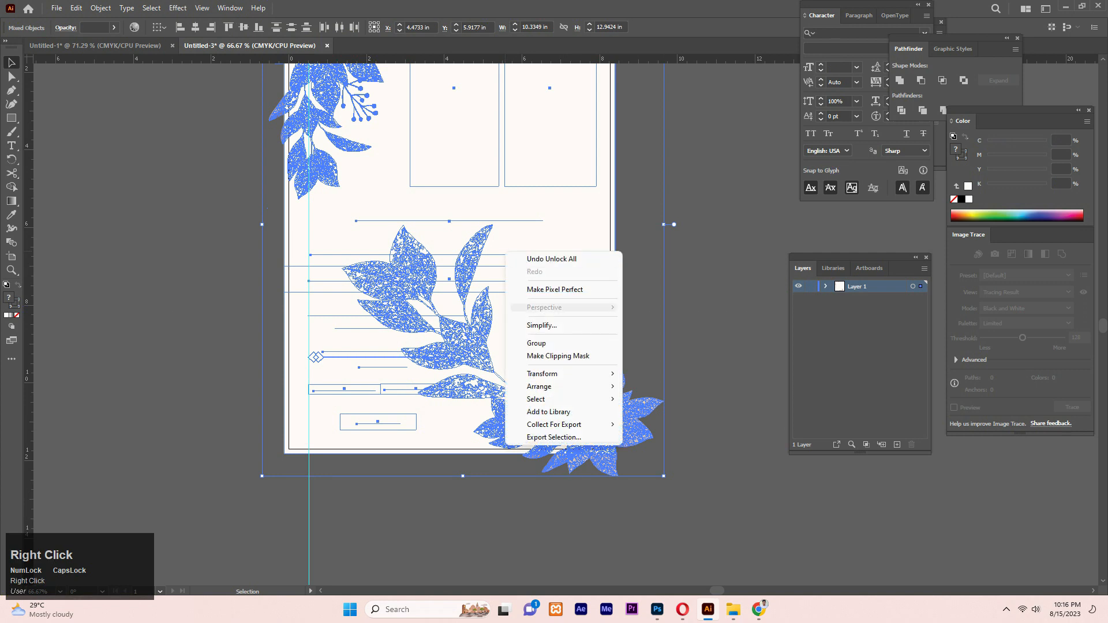
{"action": "mouse_move", "coordinate": [539, 386]}
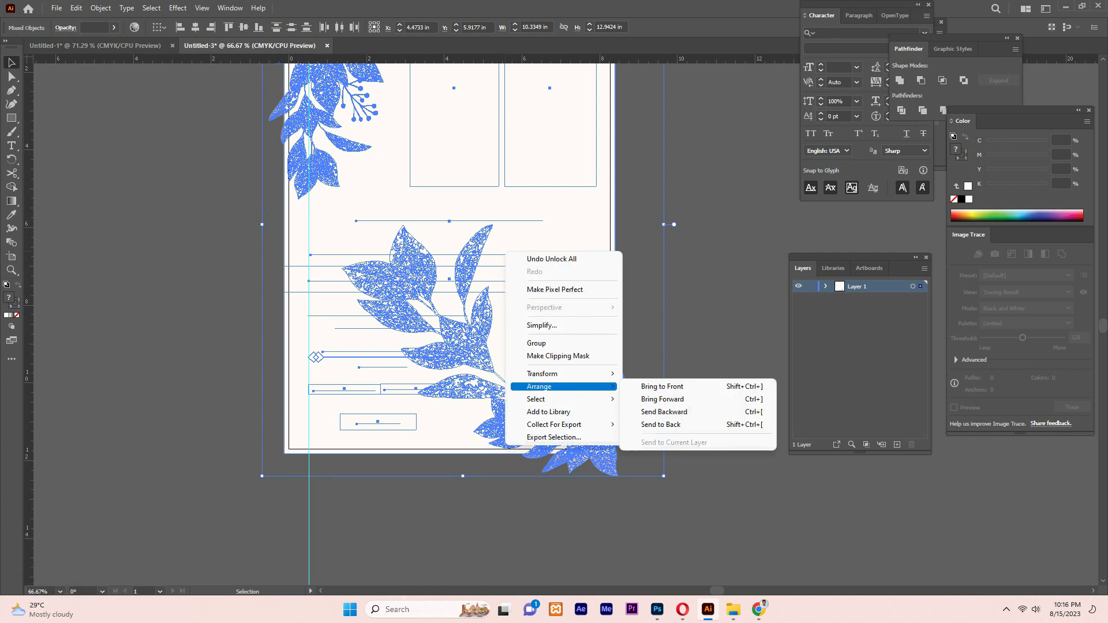
{"action": "left_click", "coordinate": [558, 356]}
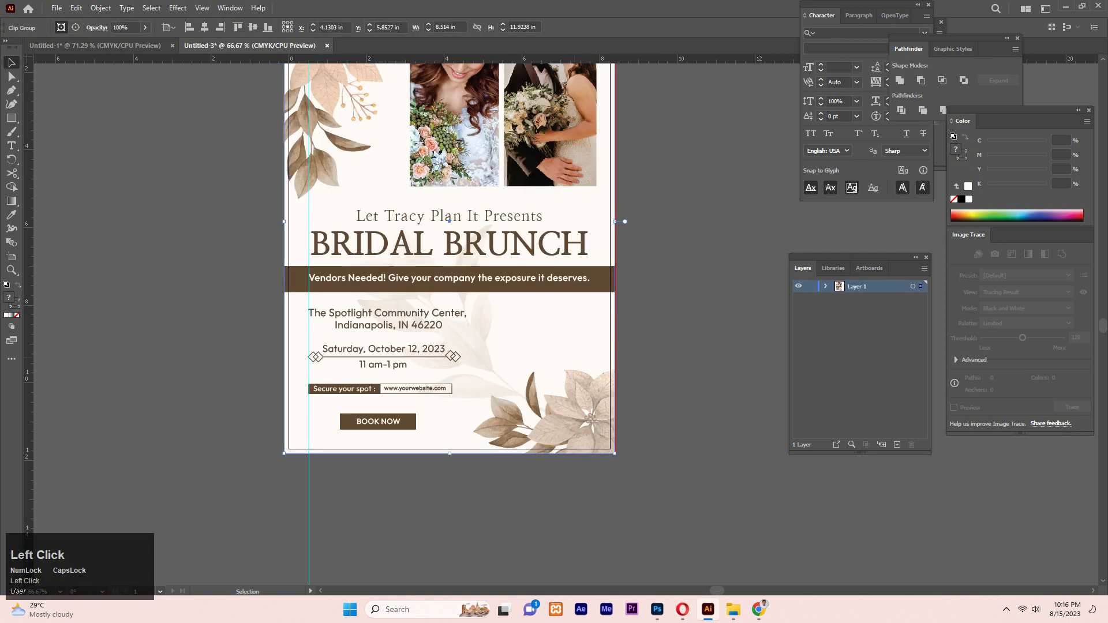
{"action": "scroll", "coordinate": [540, 312], "scroll_direction": "up", "scroll_amount": 3}
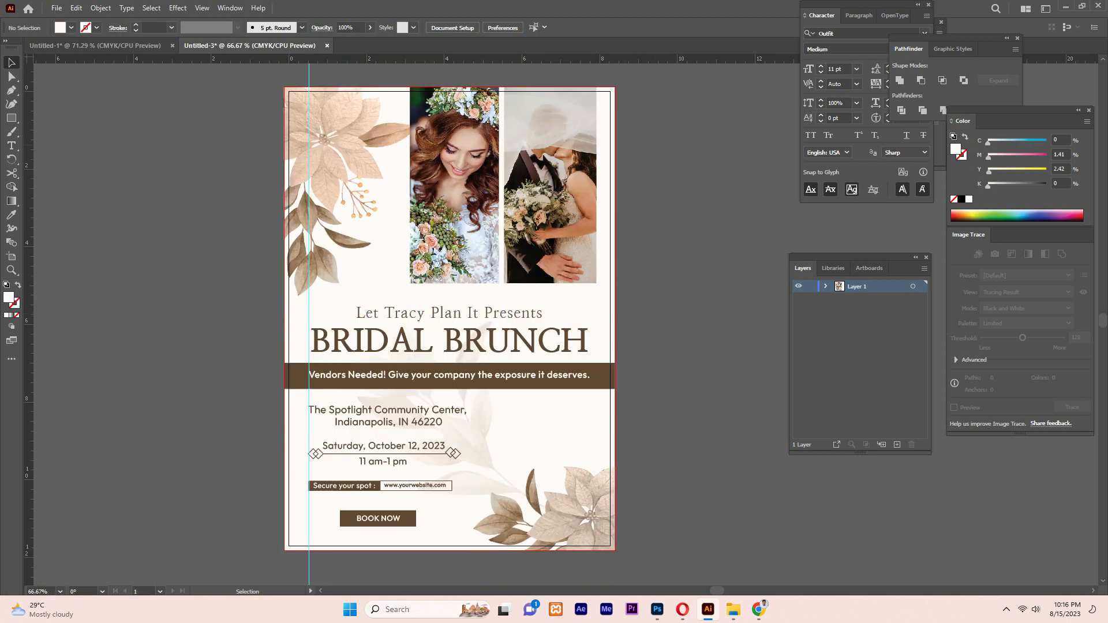
Step: Save the flyer as "WEDDING BANNER" in Adobe Illustrator format in the wedding banner 1 folder and check that folder
{"action": "left_click", "coordinate": [57, 8]}
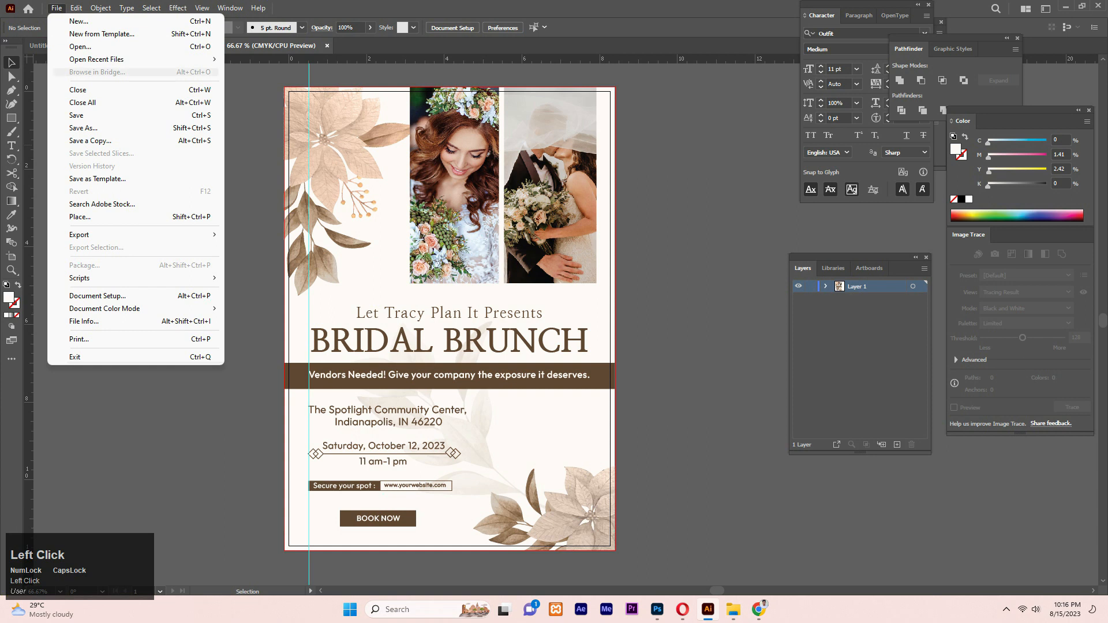
{"action": "left_click", "coordinate": [82, 127]}
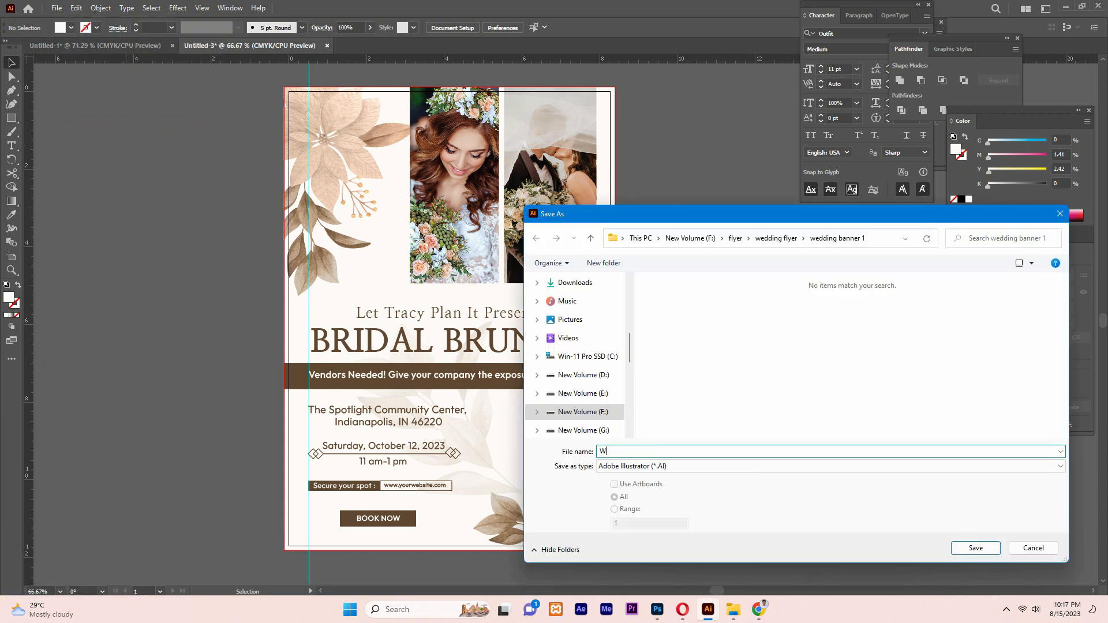
{"action": "type", "text": "WEDDING BAN"}
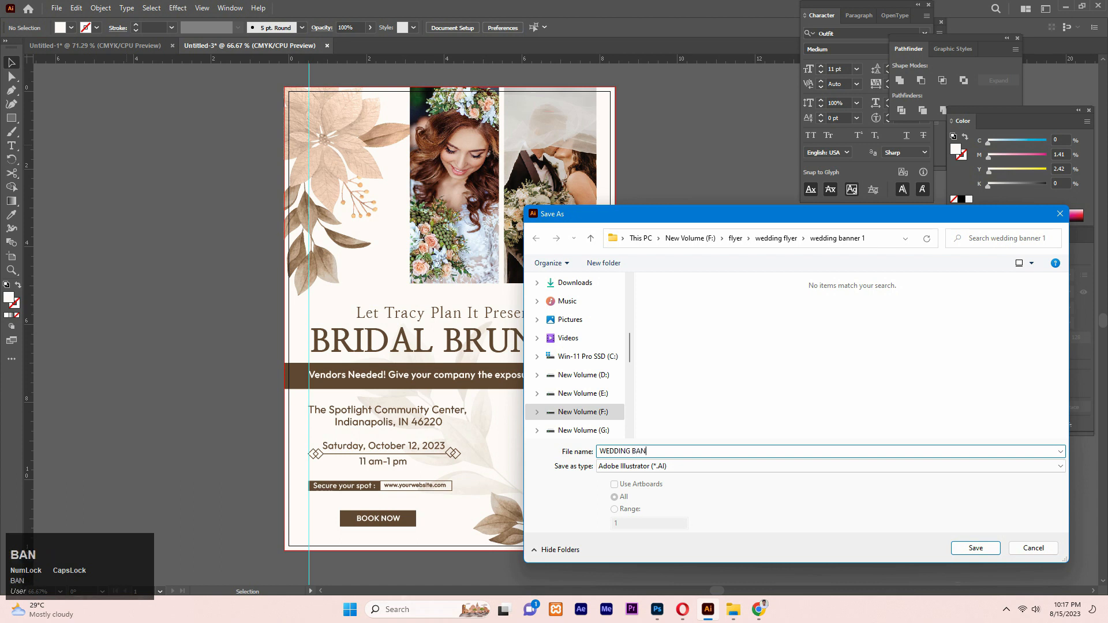
{"action": "type", "text": "NER"}
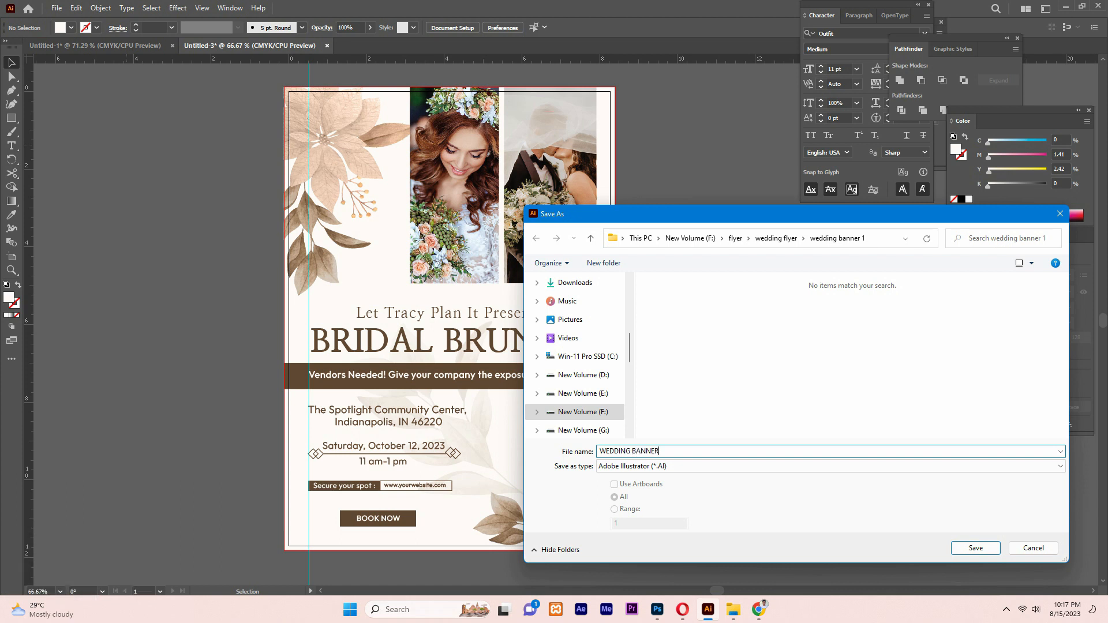
{"action": "key", "text": "Return"}
{"action": "key", "text": "Return"}
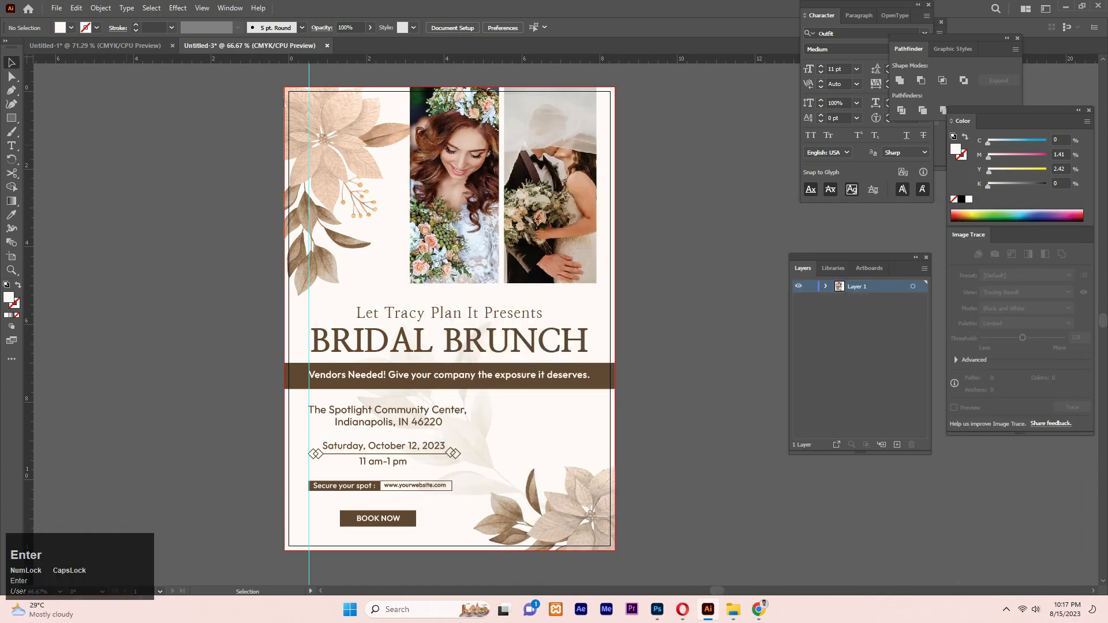
{"action": "mouse_move", "coordinate": [733, 610]}
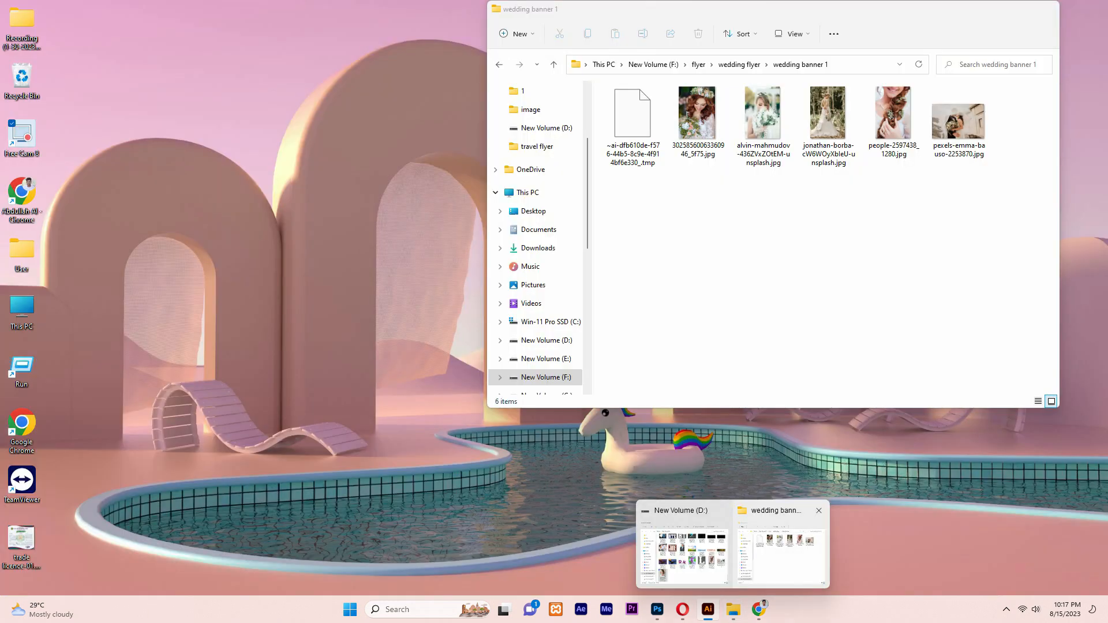
{"action": "left_click", "coordinate": [780, 545]}
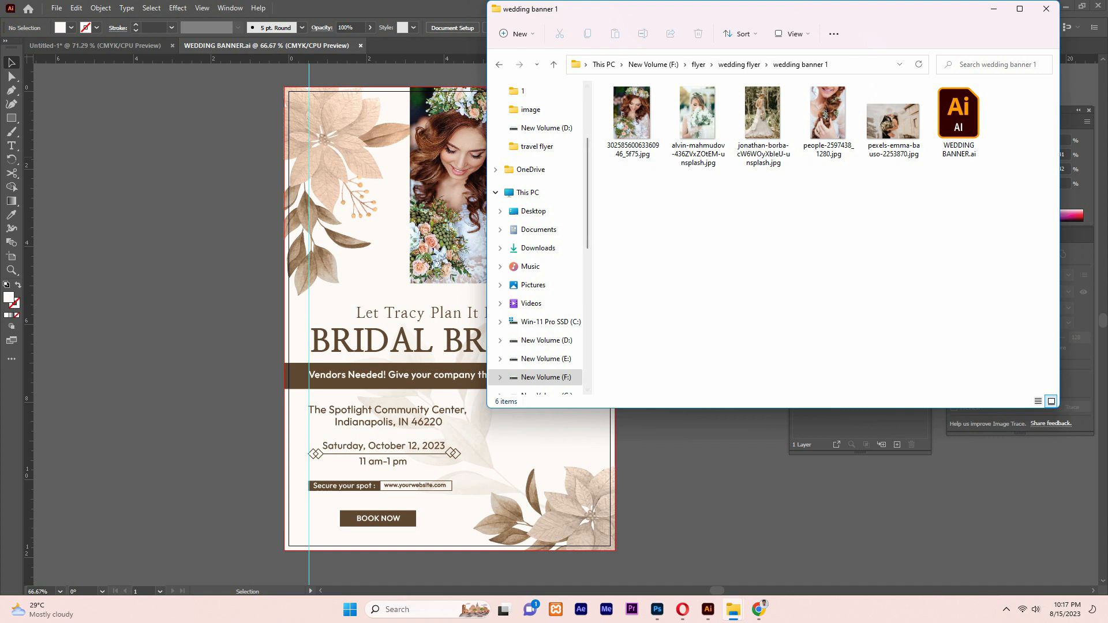
{"action": "left_click", "coordinate": [708, 495]}
Step: Export all artboards as WEDDING BANNER.jpg in JPEG format to the wedding banner 1 folder
{"action": "left_click", "coordinate": [56, 8]}
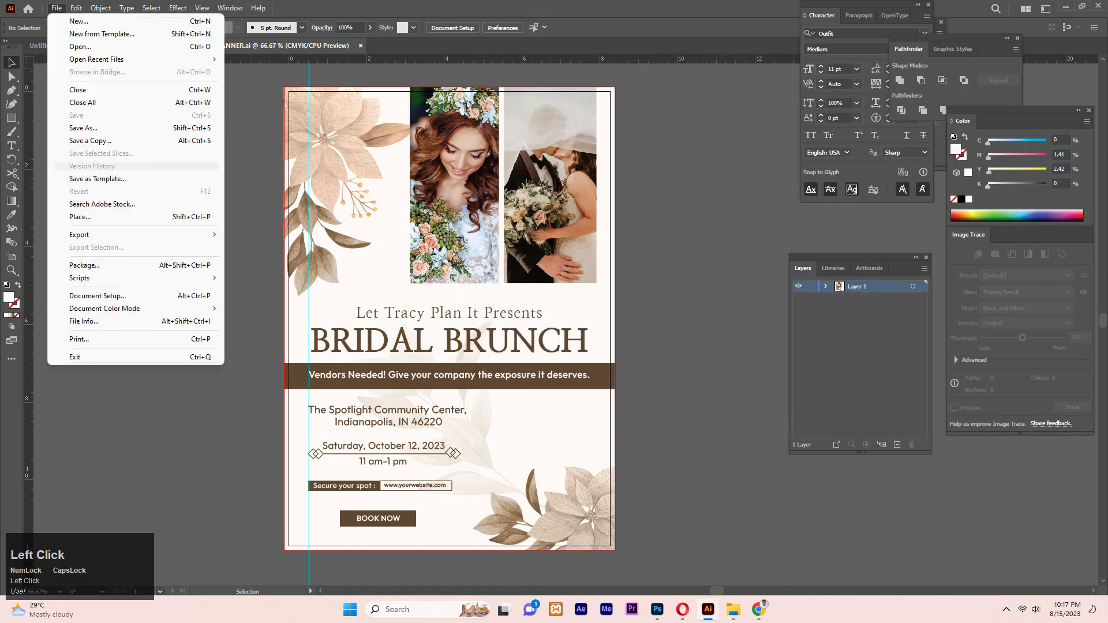
{"action": "mouse_move", "coordinate": [133, 231]}
{"action": "left_click", "coordinate": [260, 247]}
{"action": "left_click", "coordinate": [830, 466]}
{"action": "left_click", "coordinate": [750, 521]}
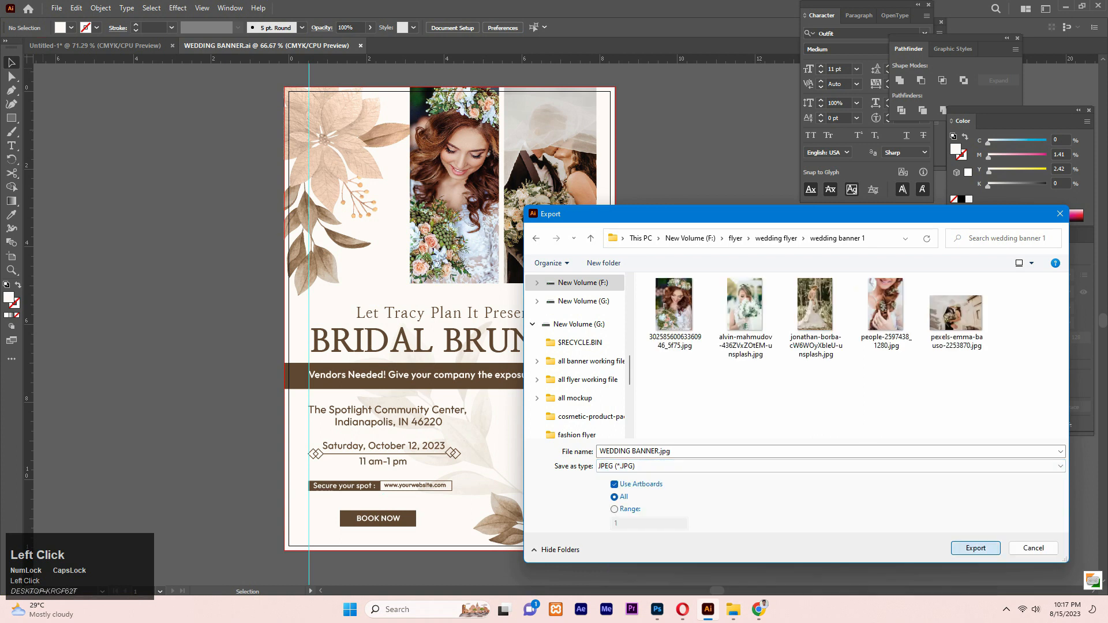
{"action": "left_click", "coordinate": [975, 549]}
{"action": "left_click", "coordinate": [604, 461]}
Step: Open the exported WEDDING BANNER-01.jpg from its folder, inspect the whole flyer, and return to the Illustrator document
{"action": "mouse_move", "coordinate": [734, 610]}
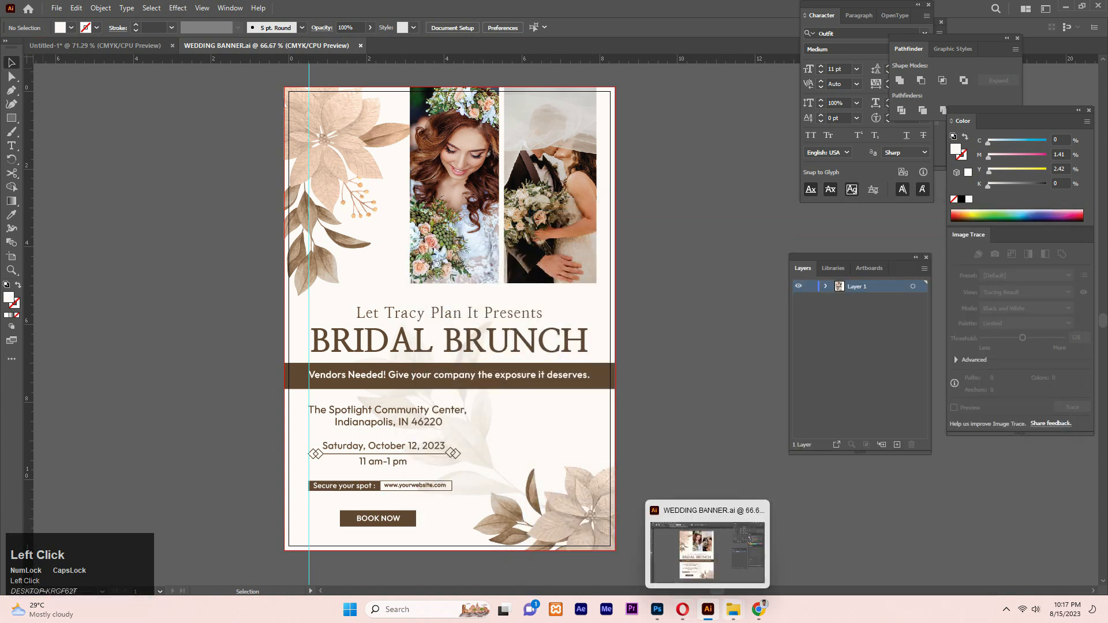
{"action": "left_click", "coordinate": [779, 549]}
{"action": "double_click", "coordinate": [1024, 119]}
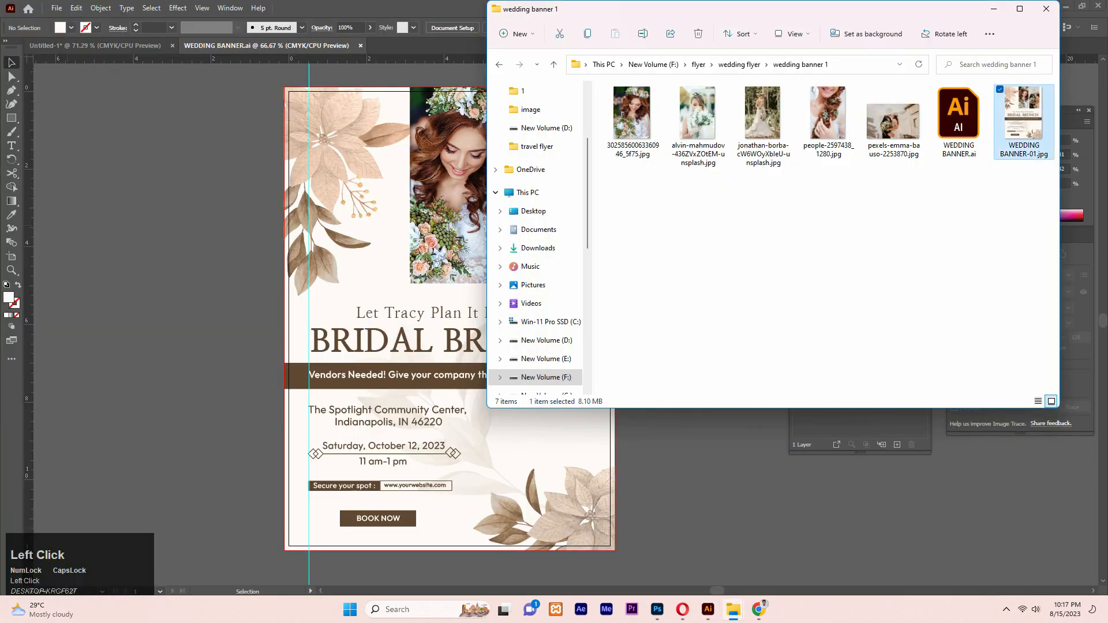
{"action": "scroll", "coordinate": [550, 313], "scroll_direction": "up", "scroll_amount": 1}
{"action": "scroll", "coordinate": [549, 313], "scroll_direction": "down", "scroll_amount": 1}
{"action": "scroll", "coordinate": [550, 313], "scroll_direction": "up", "scroll_amount": 2}
{"action": "scroll", "coordinate": [549, 312], "scroll_direction": "up", "scroll_amount": 1}
{"action": "scroll", "coordinate": [549, 313], "scroll_direction": "down", "scroll_amount": 3}
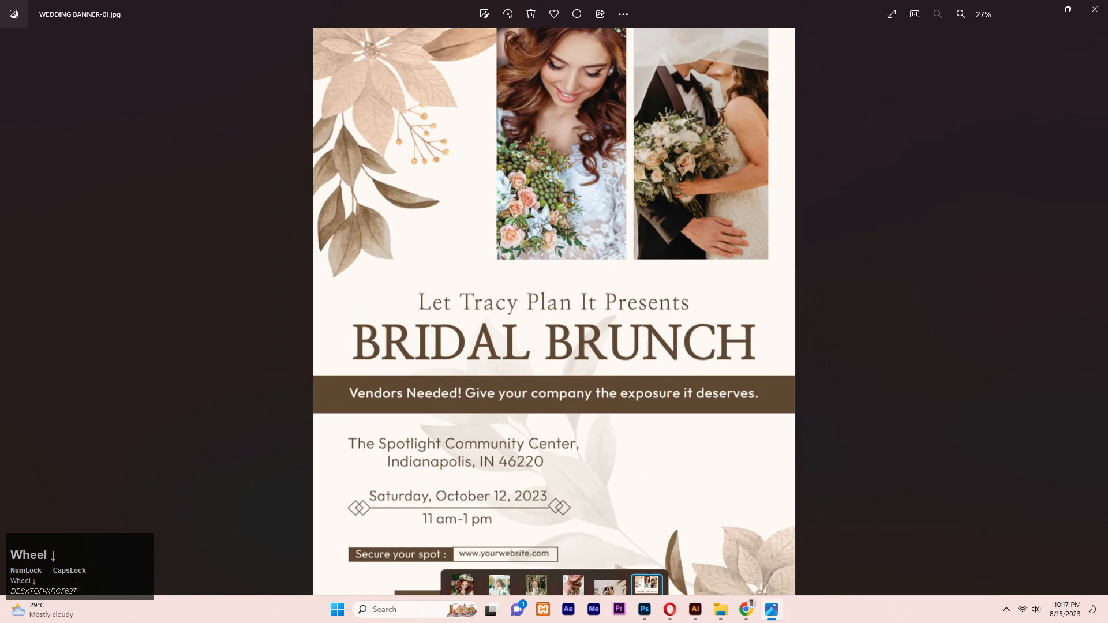
{"action": "left_click", "coordinate": [1095, 9]}
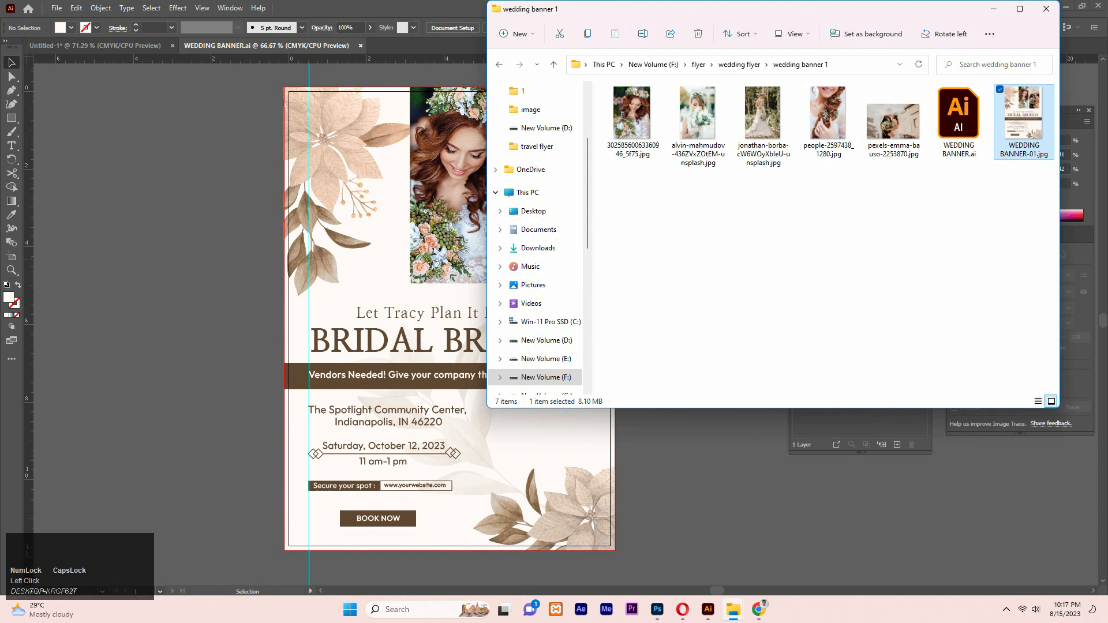
{"action": "left_click", "coordinate": [993, 9]}
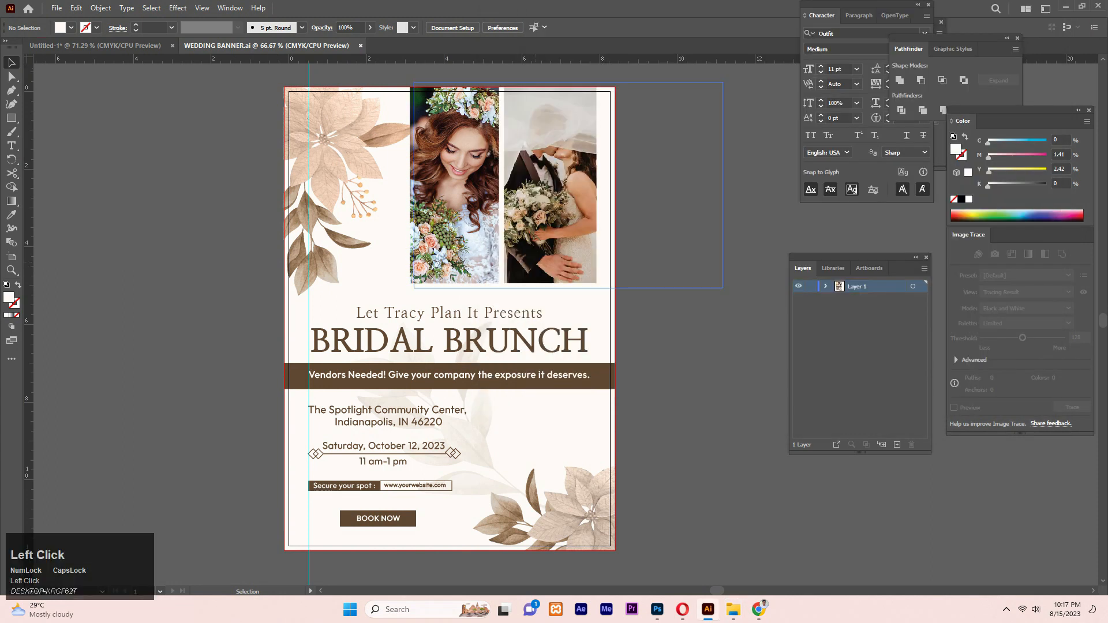